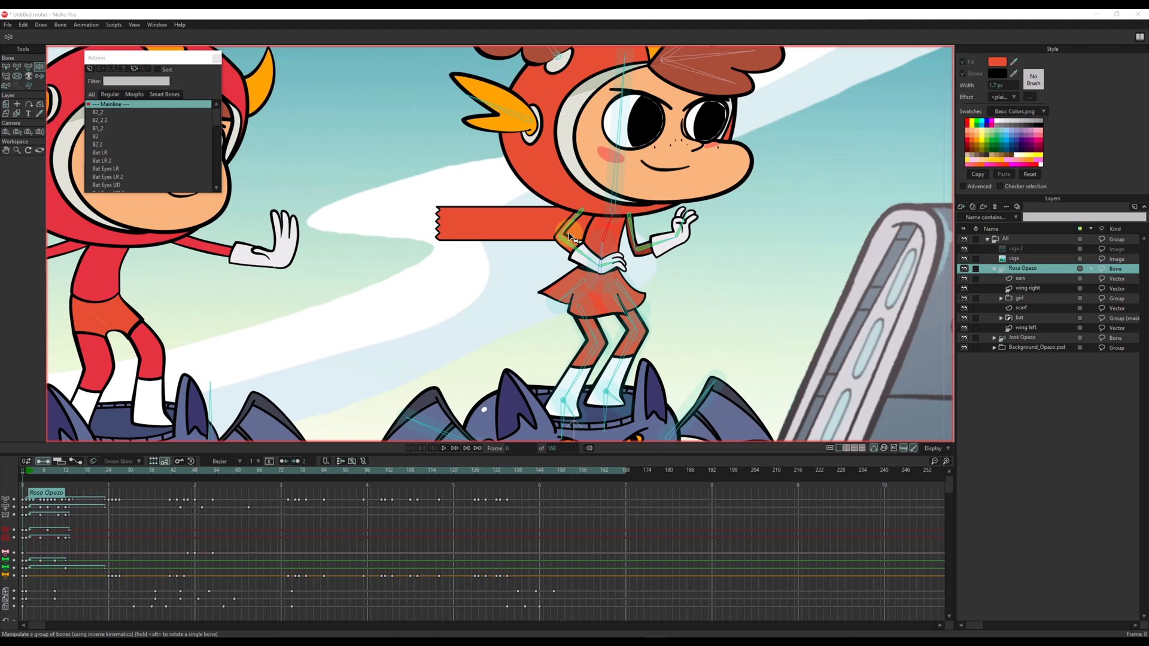
Test the girl's arm bones with Manipulate Bones, and examine the scarf layer behind her.
left_click_drag(569, 238, 500, 222)
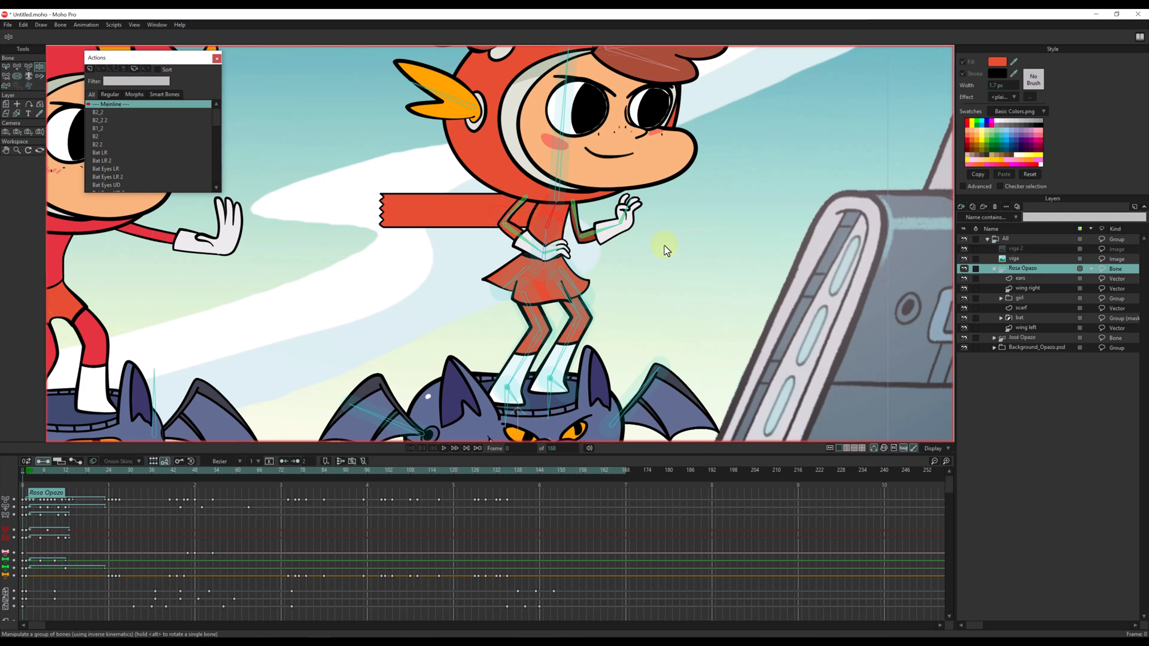
left_click(1012, 308)
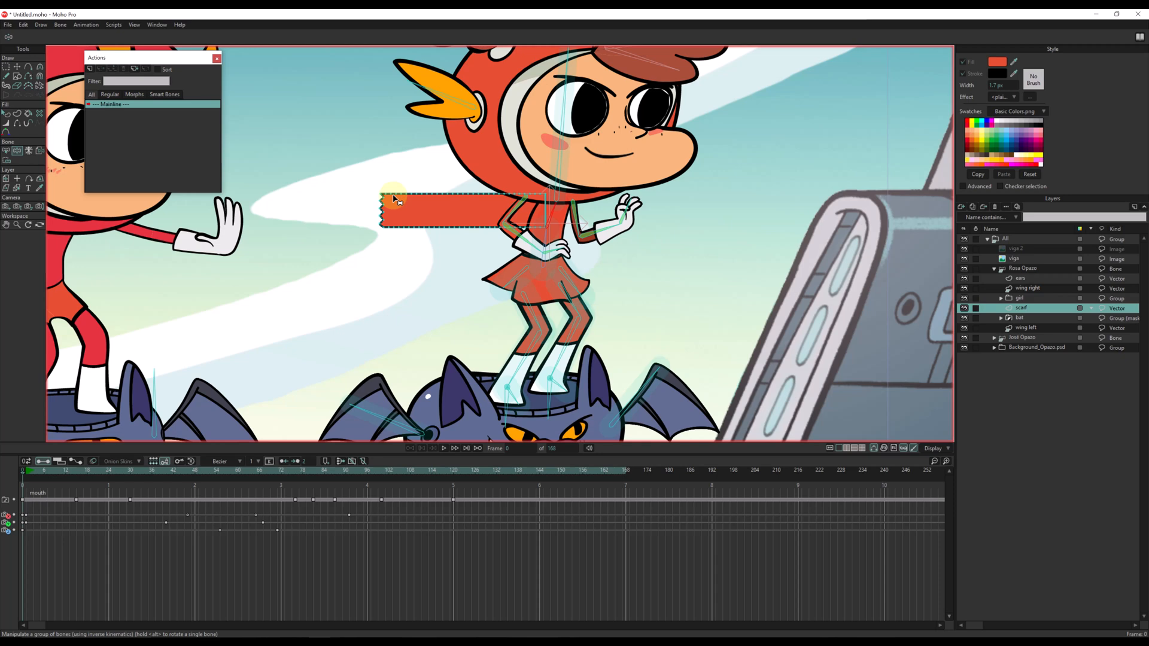
scroll(353, 189, "up", 2)
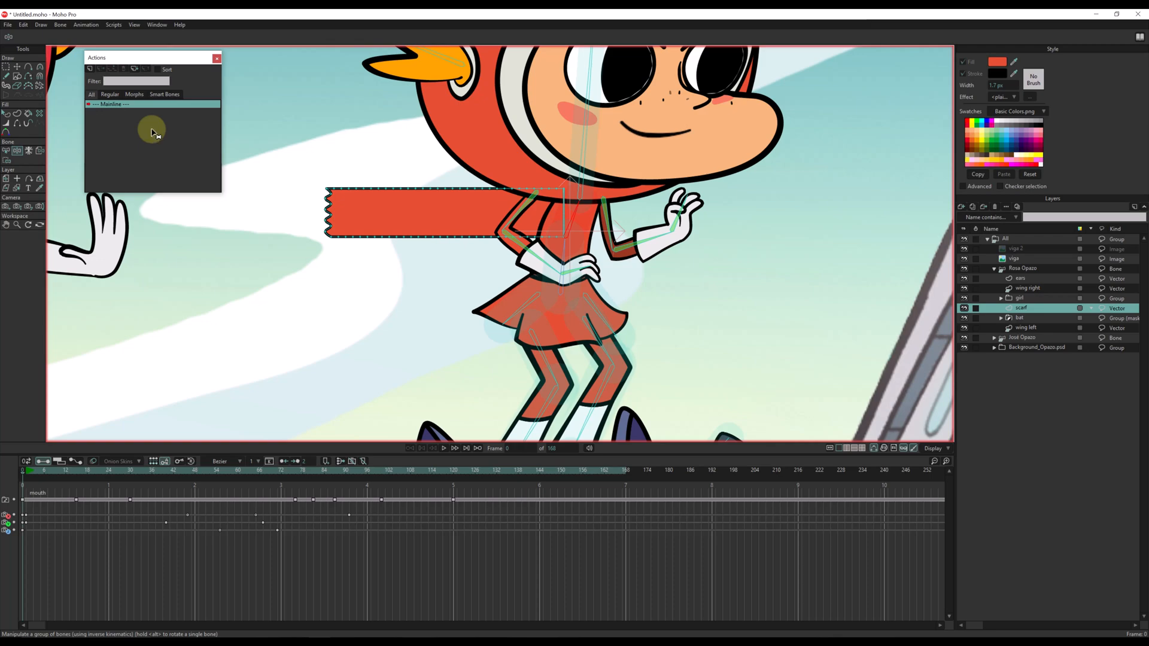
Try sketching a bone chain along the scarf on the girl's bone layer with Sketch Bones at length 0.09, and undo it.
left_click(1021, 269)
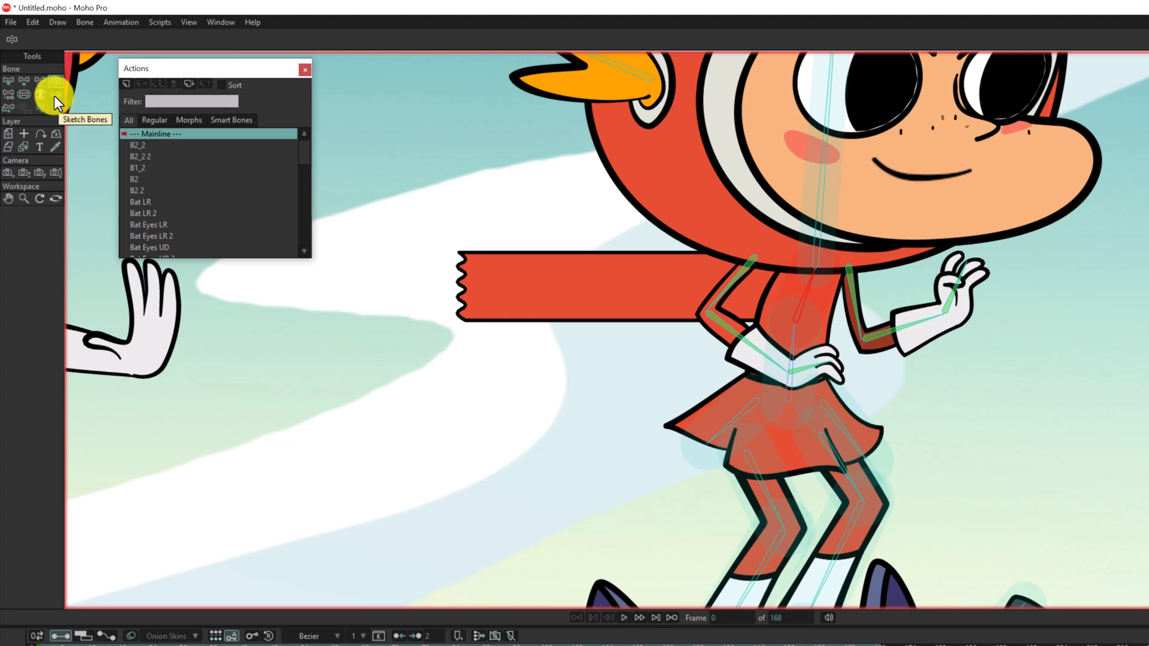
left_click(53, 96)
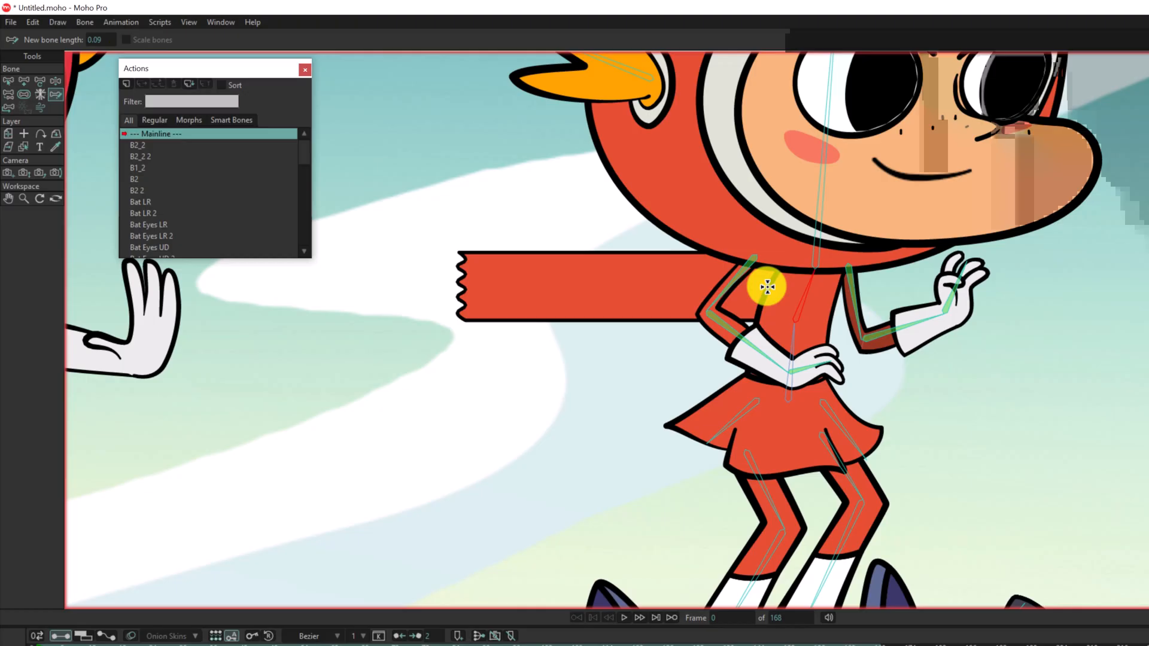
mouse_move(768, 287)
left_mouse_down()
mouse_move(777, 282)
mouse_move(422, 289)
left_mouse_up()
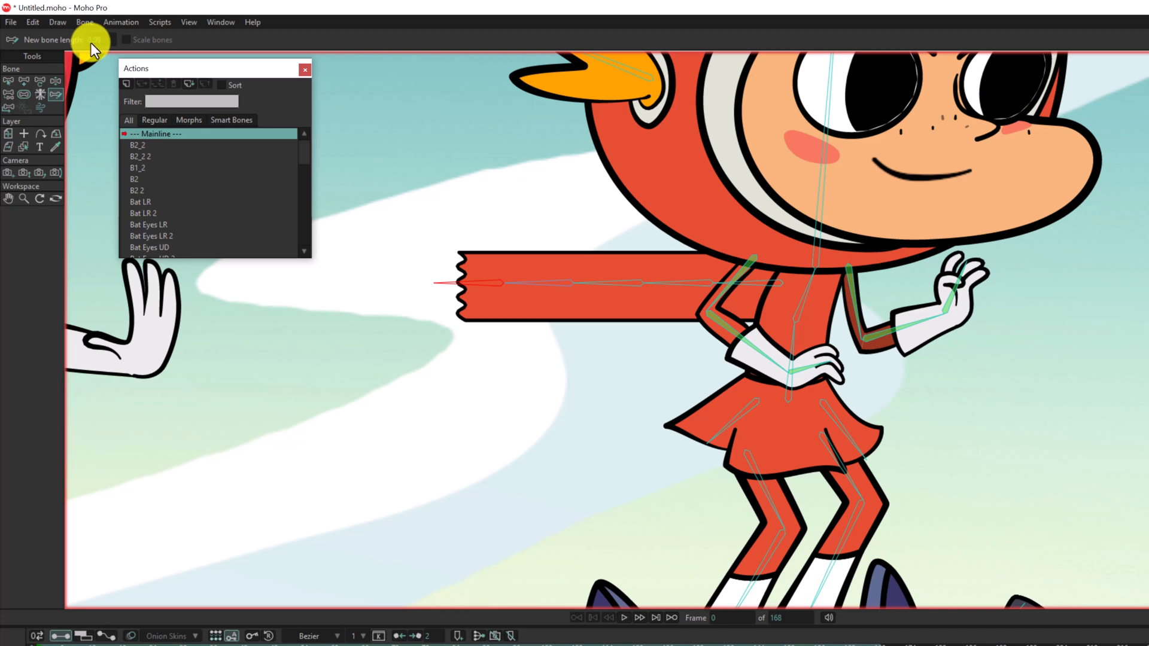
key("ctrl+z")
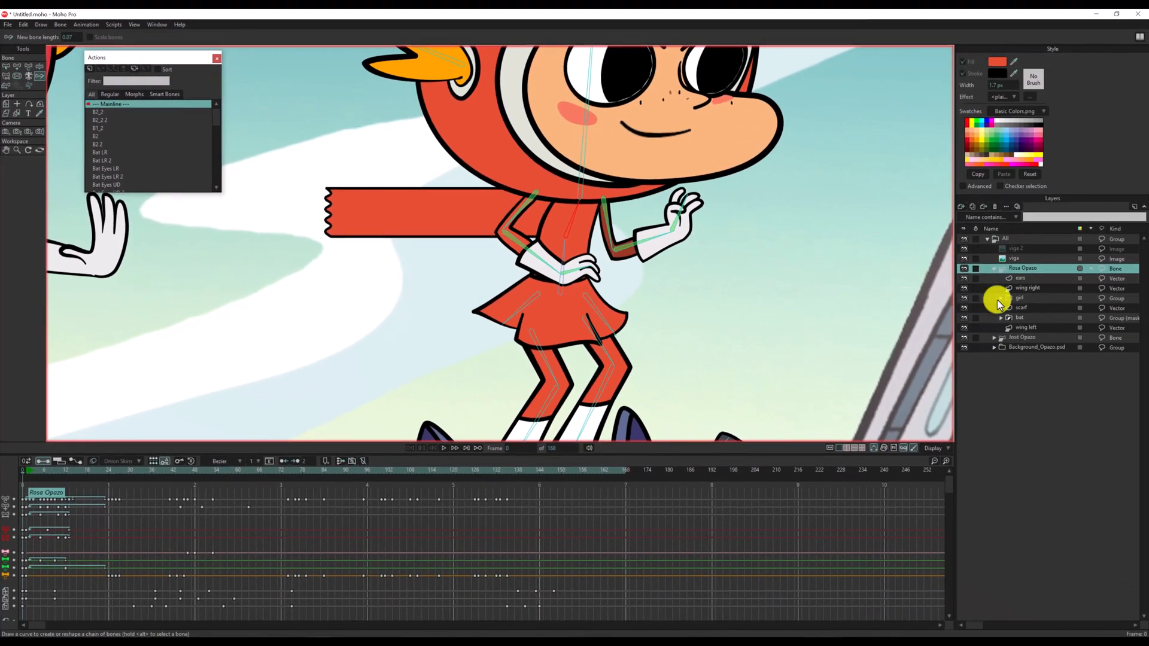
Sketch a bone chain from the girl's upper torso to the scarf's torn end with a new bone length of 0.07.
left_click(1021, 307)
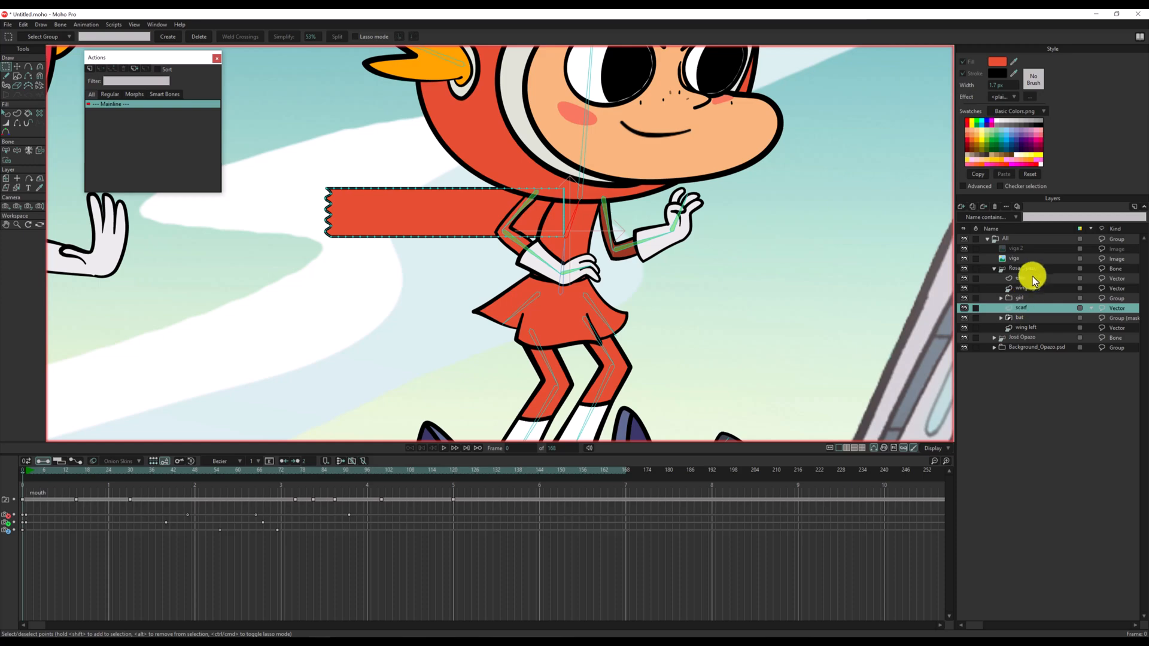
left_click(1033, 269)
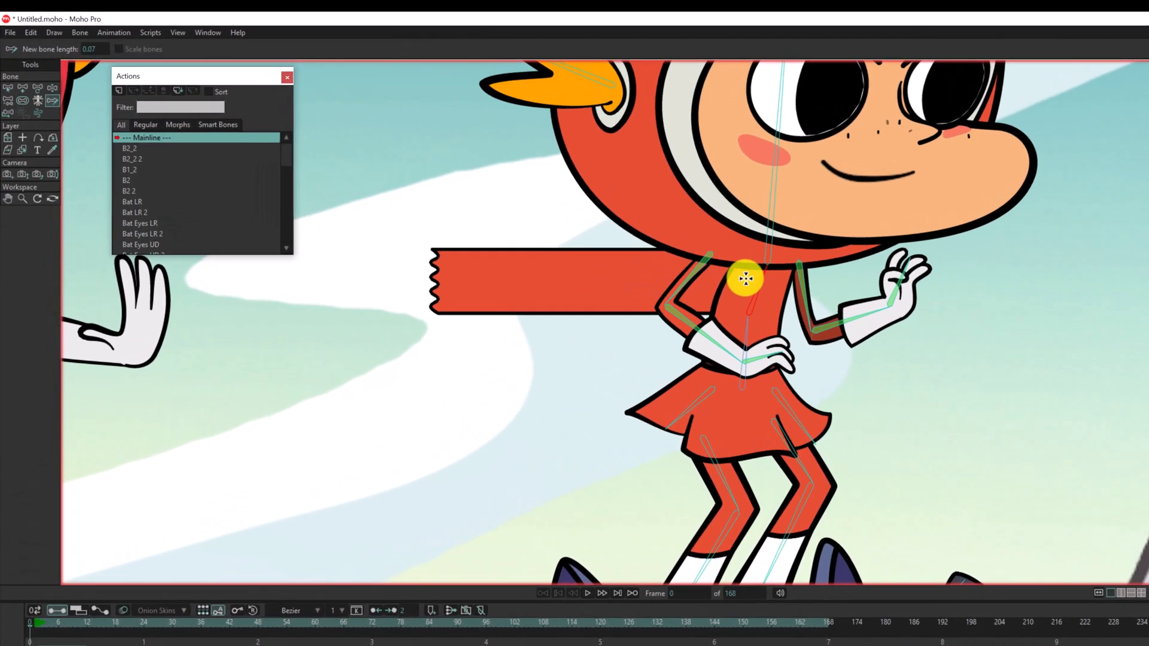
left_click_drag(562, 210, 400, 218)
left_click_drag(589, 321, 463, 321)
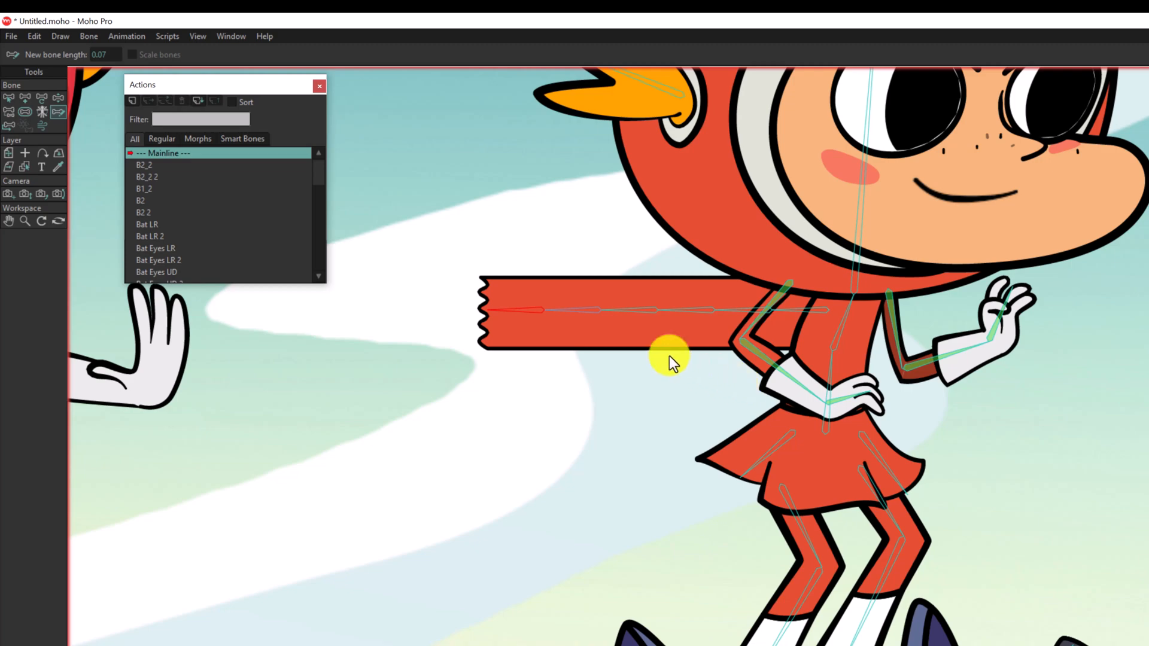
Select all the scarf's sketched bones for the scarf layer and apply Link Bones To Layer.
left_click(9, 98)
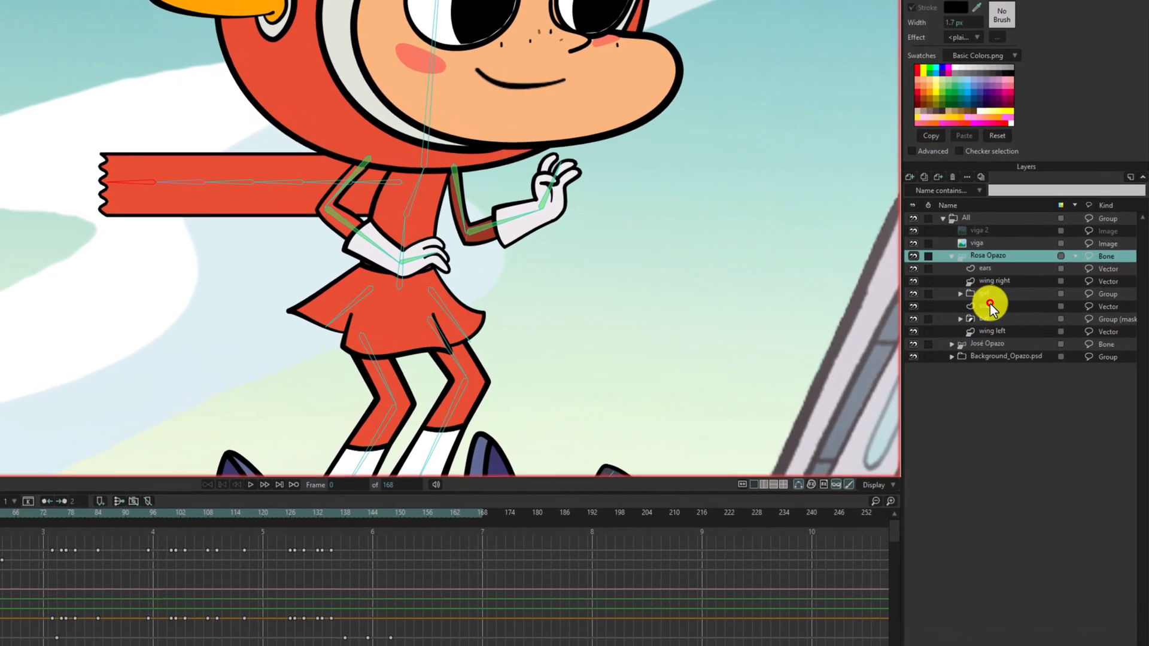
left_click(1011, 307)
left_click(500, 202)
left_click_drag(385, 182, 140, 185)
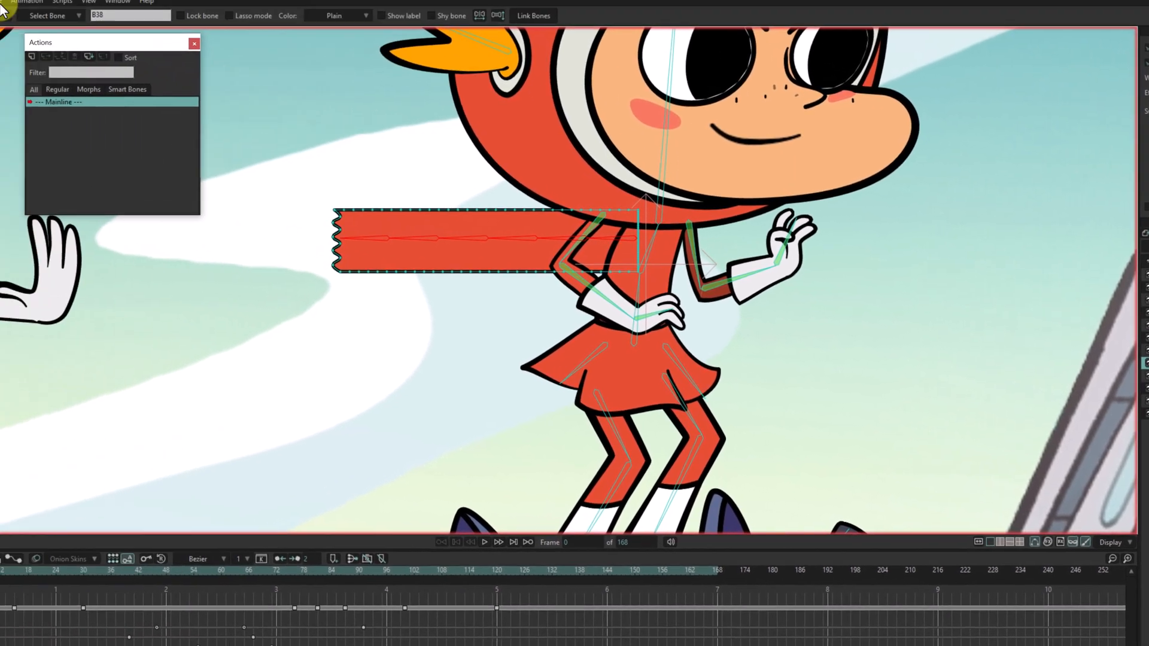
left_click(2, 6)
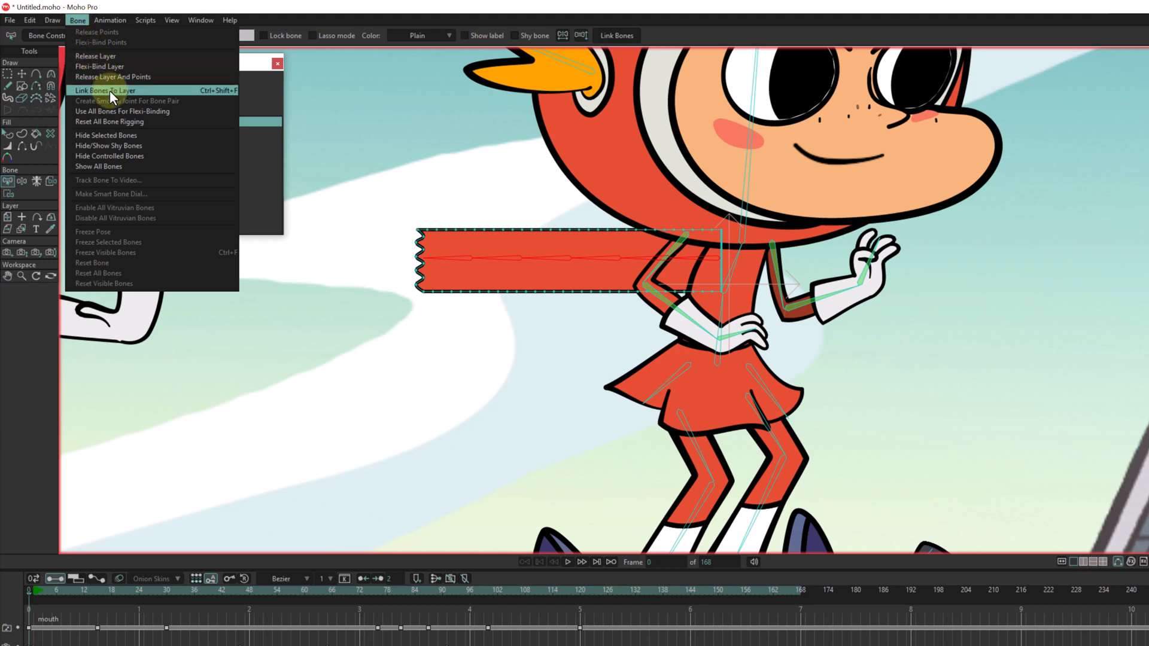
left_click(110, 91)
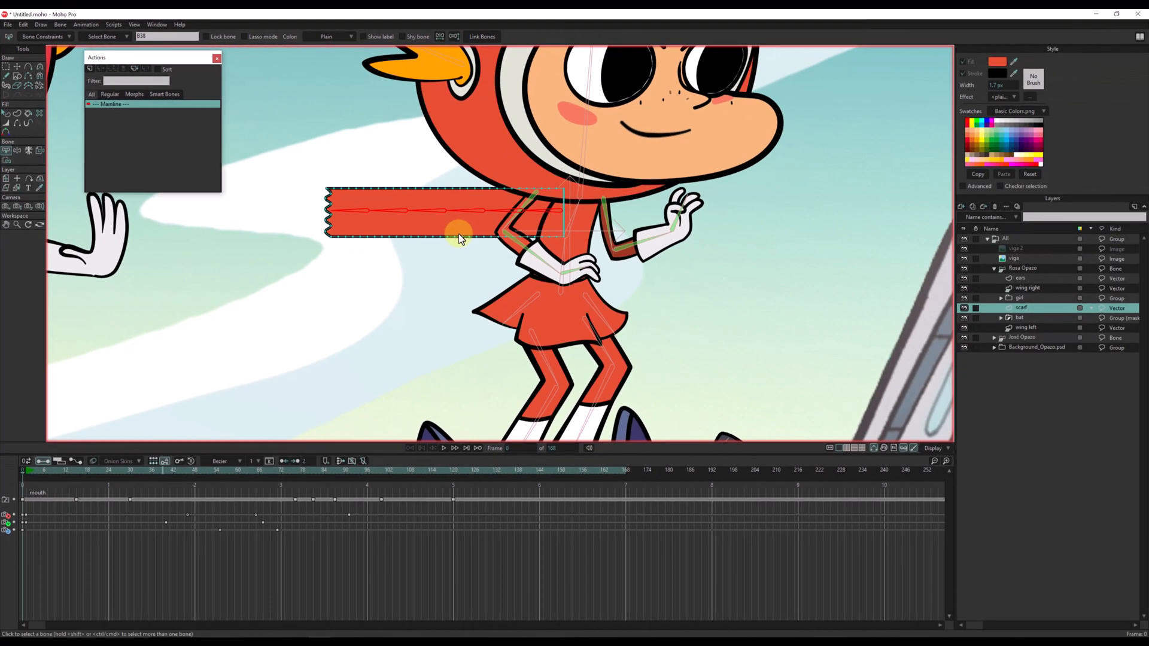
Test how the scarf bends by pulling its bone chain with Manipulate Bones on the girl's bone layer.
left_click(1018, 269)
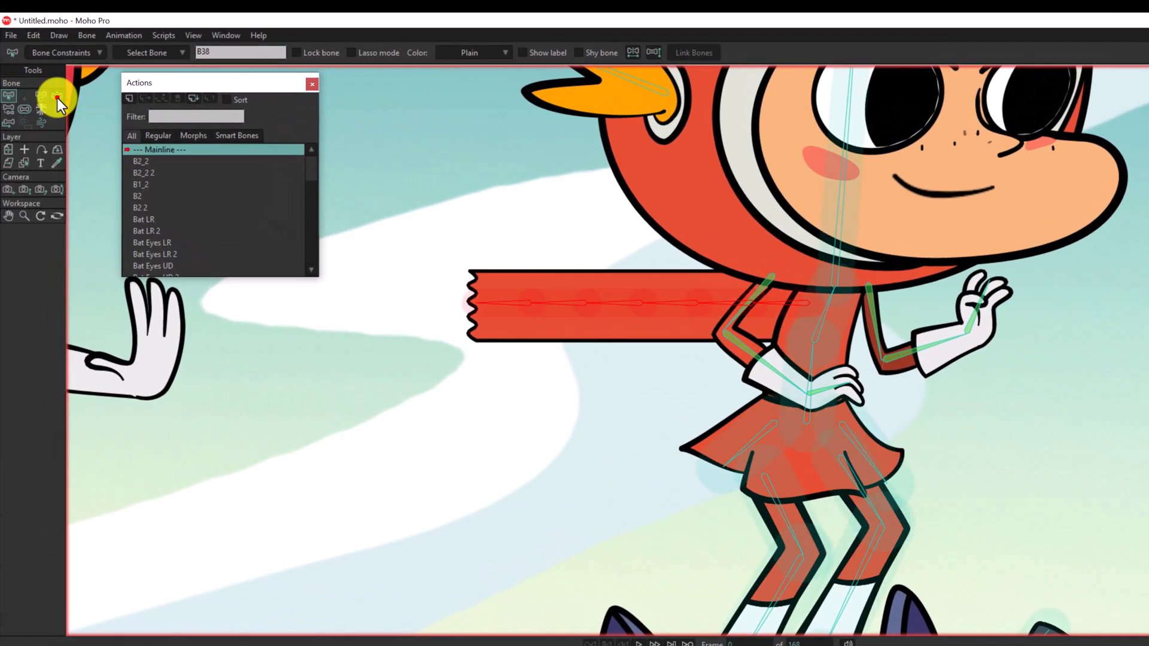
left_click(39, 66)
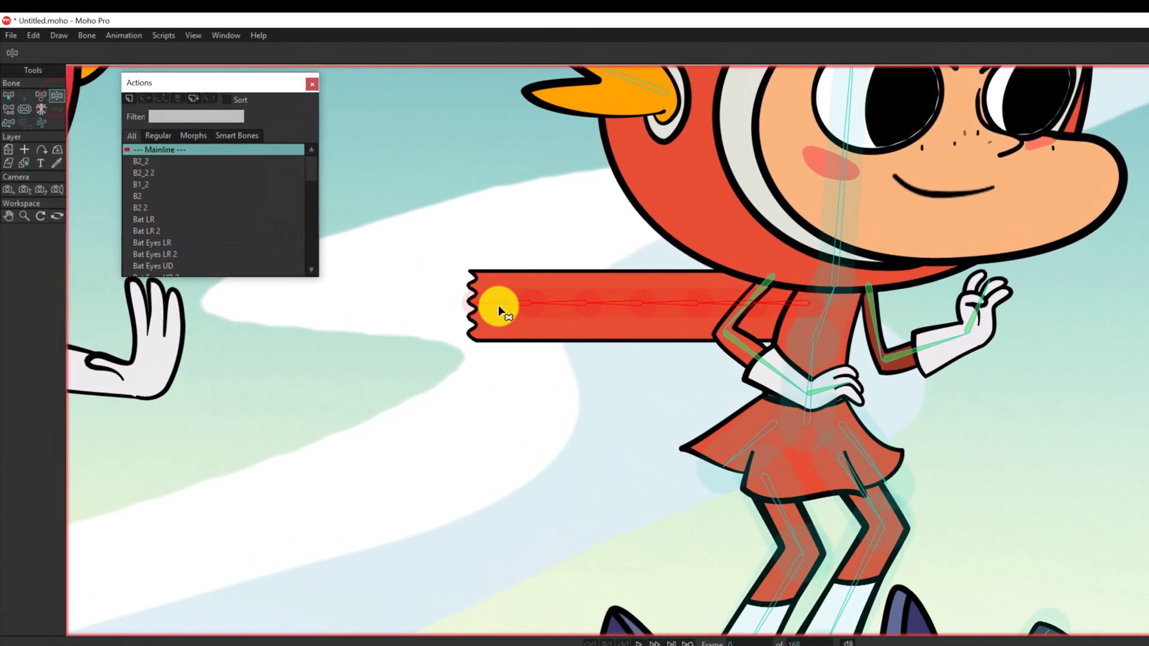
left_click_drag(498, 304, 269, 321)
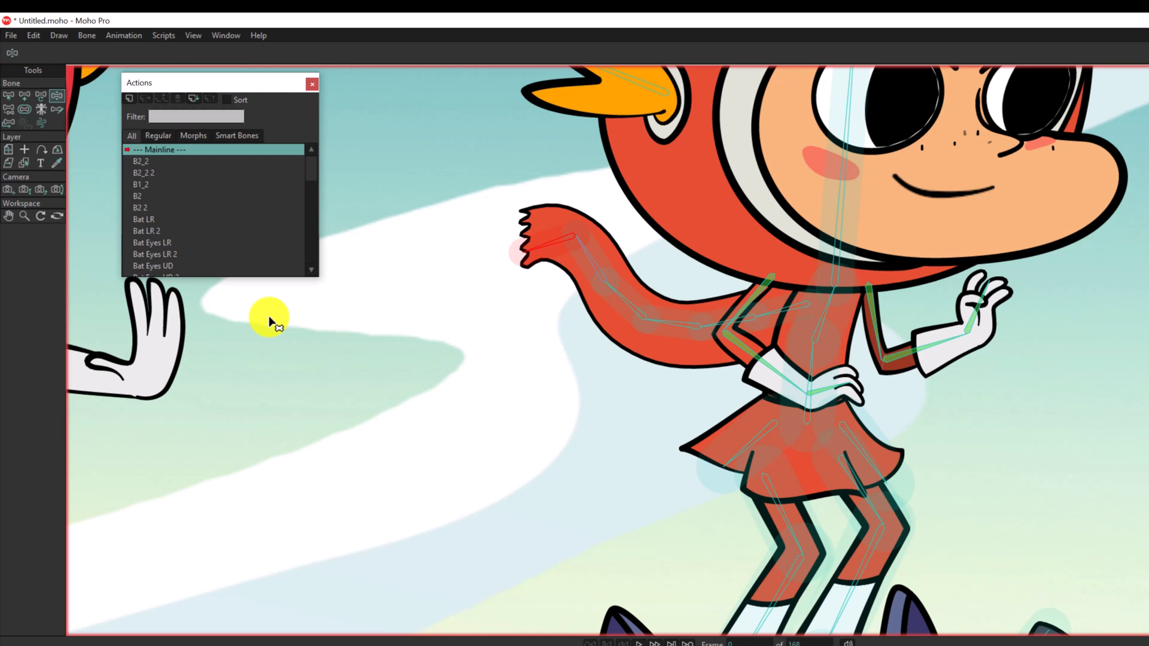
left_click_drag(623, 296, 617, 331)
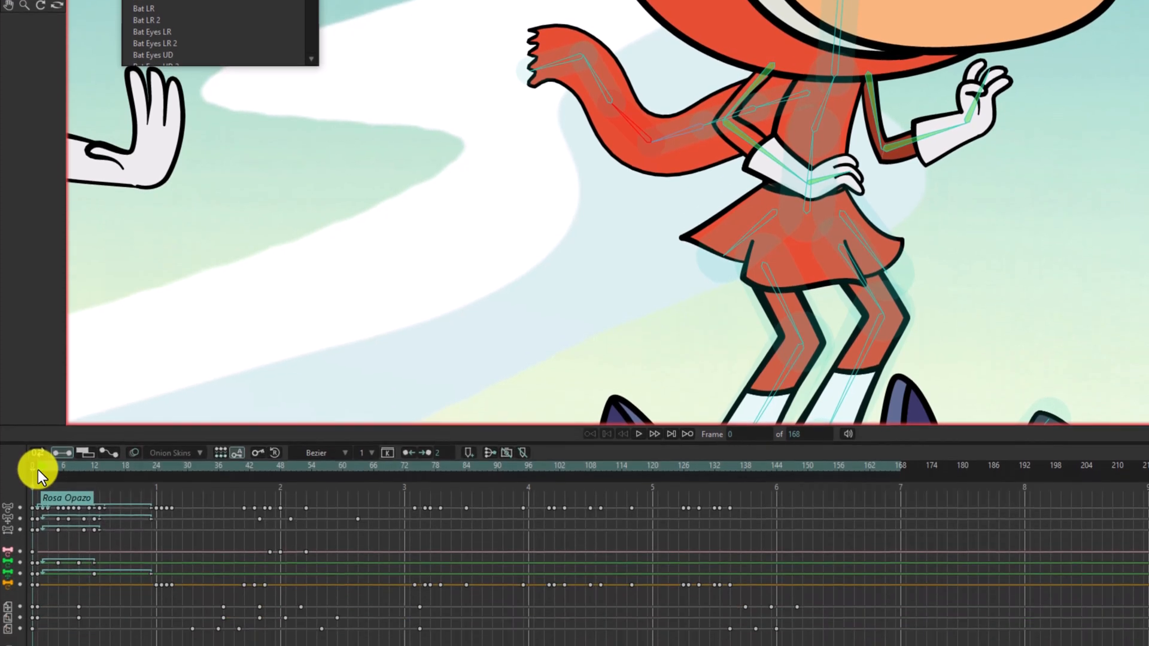
Go to frame 1 of the timeline and frame the girl character closely in the canvas.
left_click(41, 469)
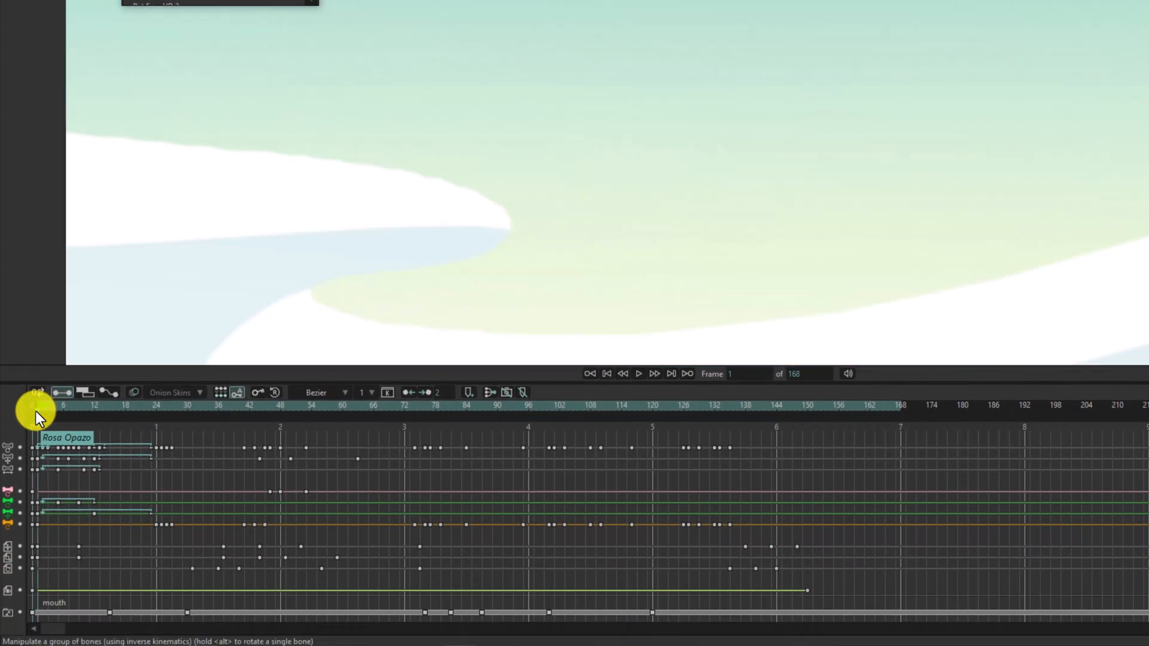
scroll(343, 188, "down", 5)
left_click_drag(238, 319, 711, 140)
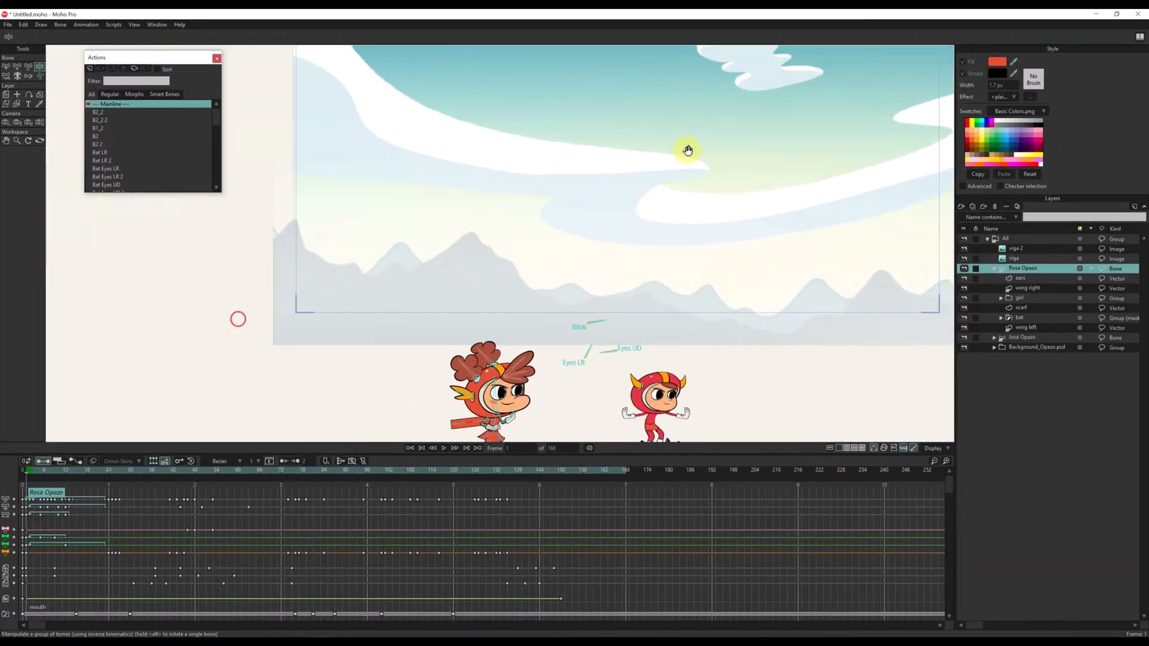
left_click_drag(416, 282, 343, 165)
left_click_drag(480, 266, 421, 303)
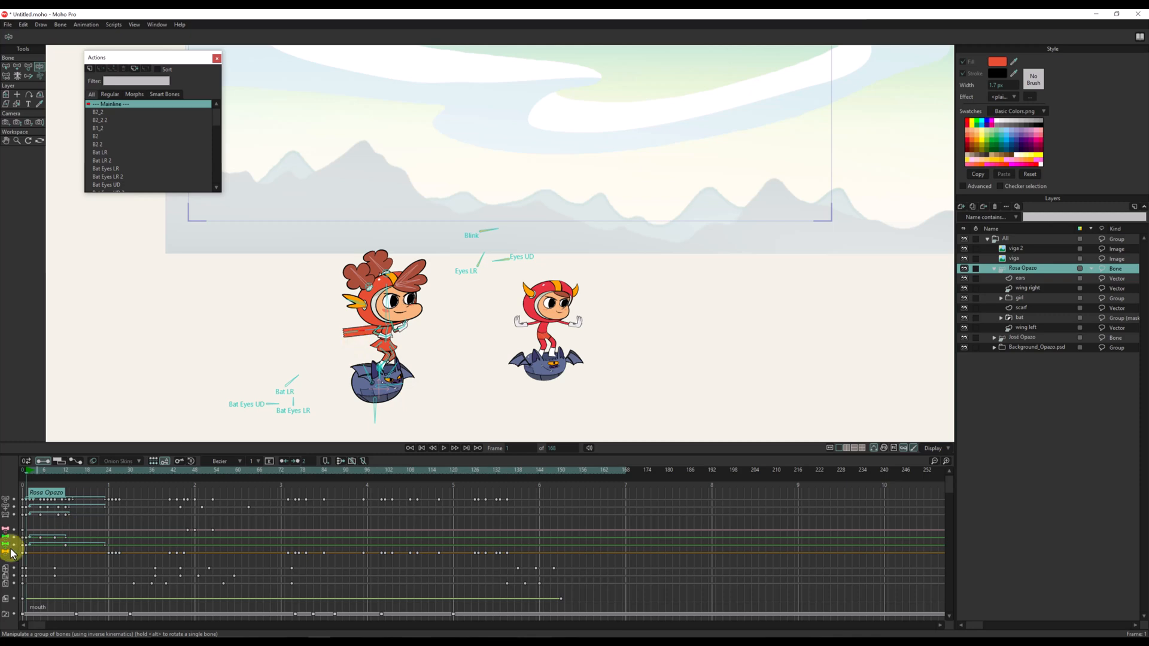
scroll(11, 553, "down", 1)
scroll(402, 360, "up", 3)
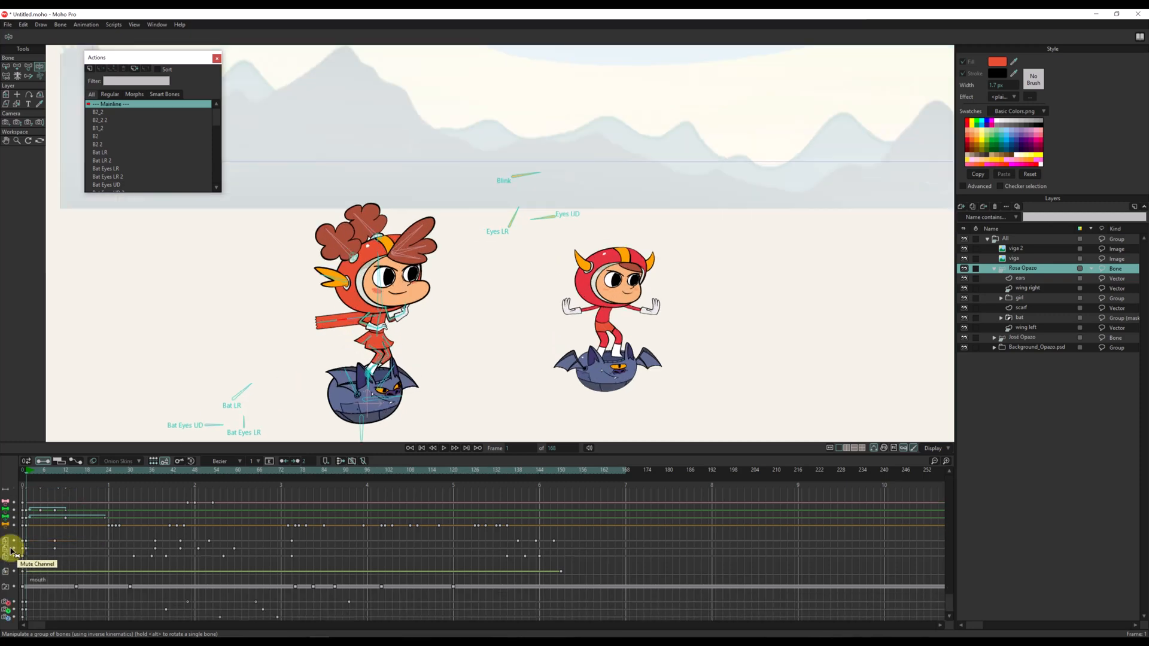
left_click_drag(387, 295, 389, 257)
scroll(389, 258, "up", 3)
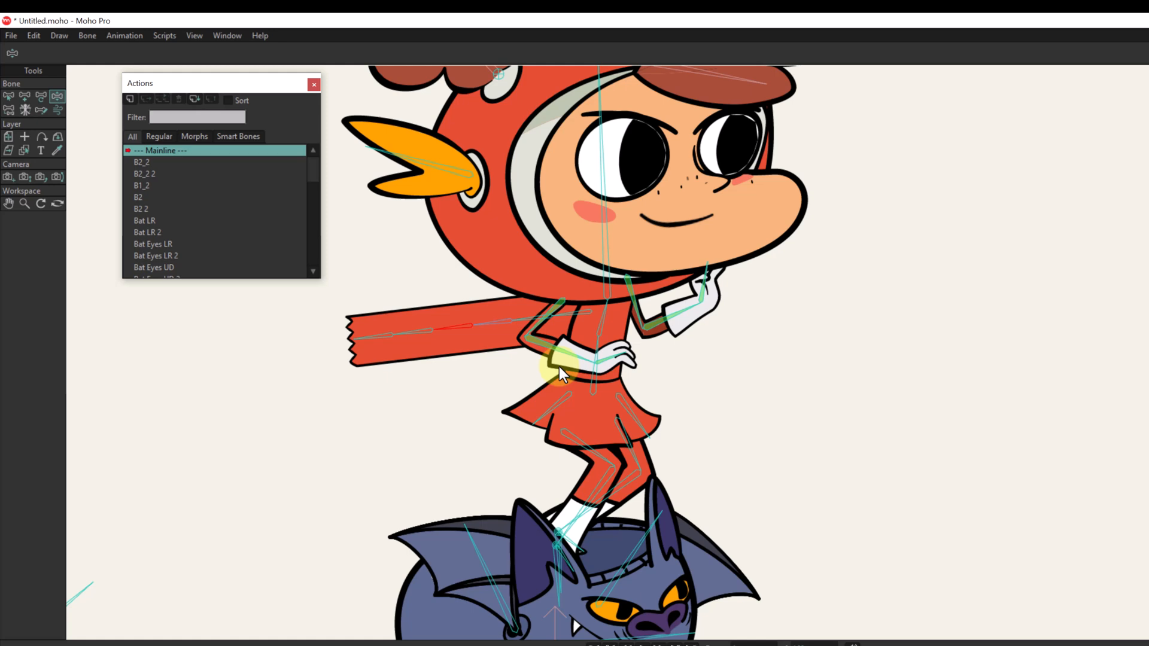
Try posing the scarf with Sketch Bones by tracing a drooping path from its first bone, and undo the pose.
left_click(41, 111)
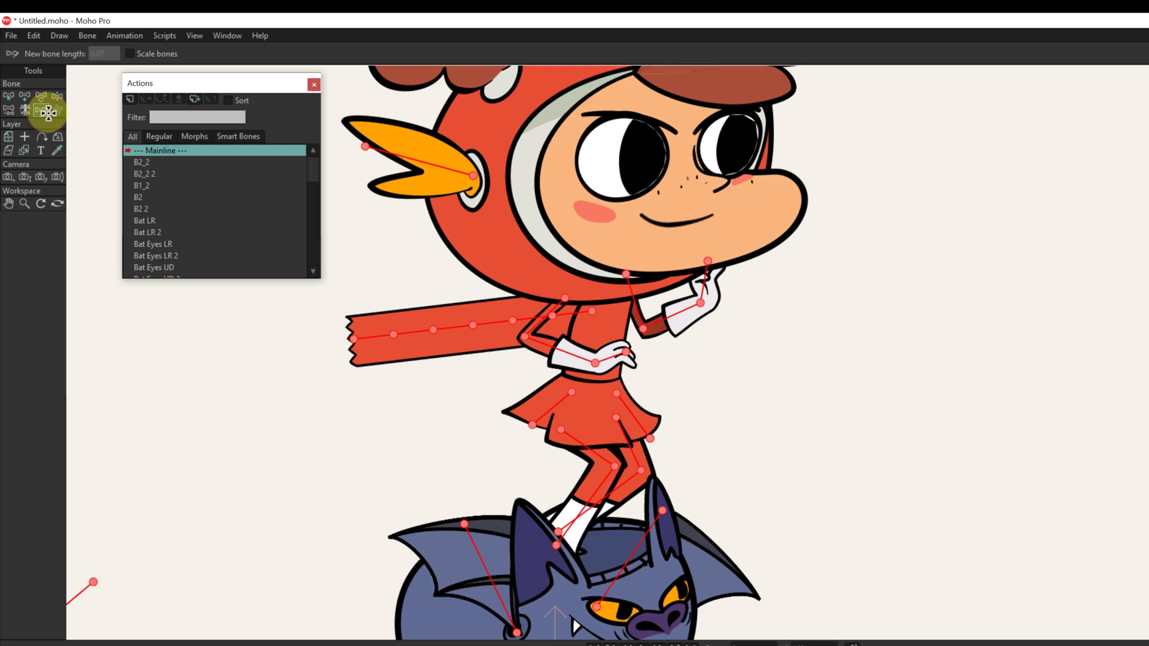
left_click(594, 311)
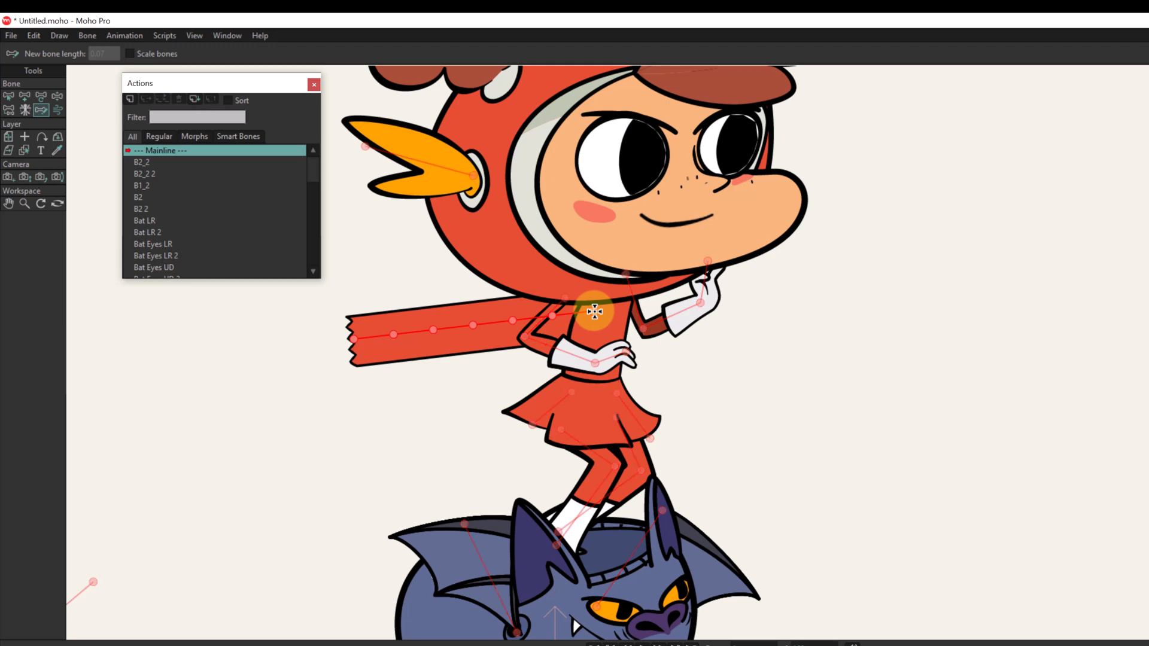
mouse_move(594, 311)
left_mouse_down()
mouse_move(477, 375)
mouse_move(372, 377)
mouse_move(340, 362)
left_mouse_up()
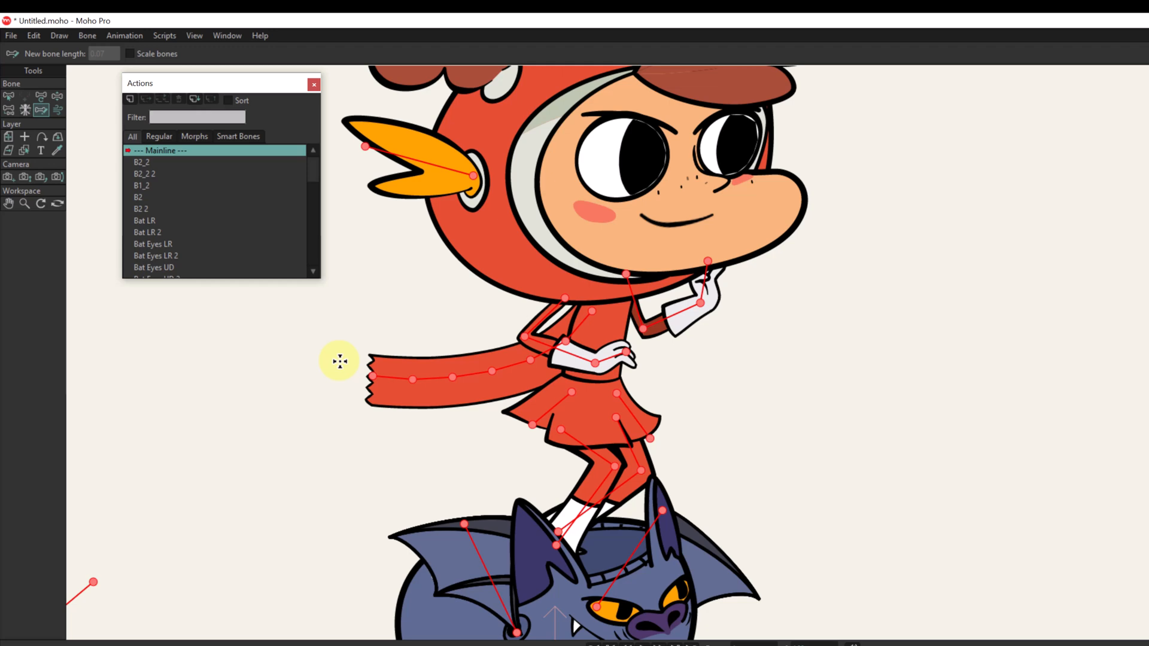
key("ctrl+z")
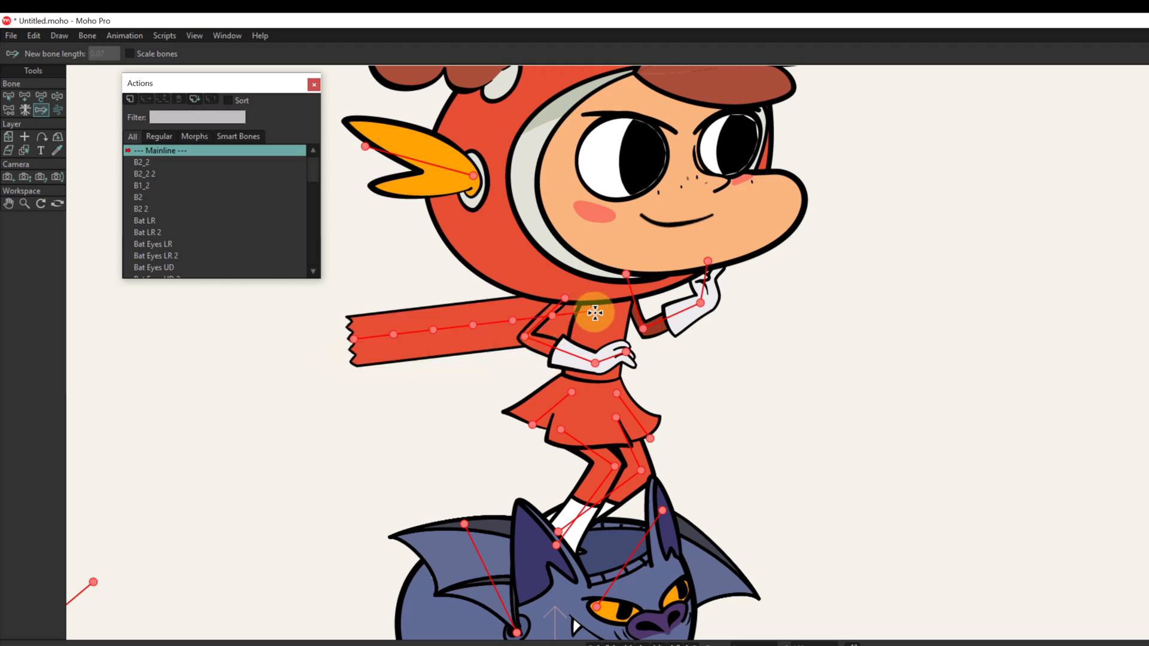
Try different wavy Sketch Bones poses for the scarf, tracing each path from its first bone, and undo them.
left_click(595, 313)
mouse_move(595, 313)
left_mouse_down()
mouse_move(527, 276)
mouse_move(455, 347)
mouse_move(418, 345)
mouse_move(351, 298)
left_mouse_up()
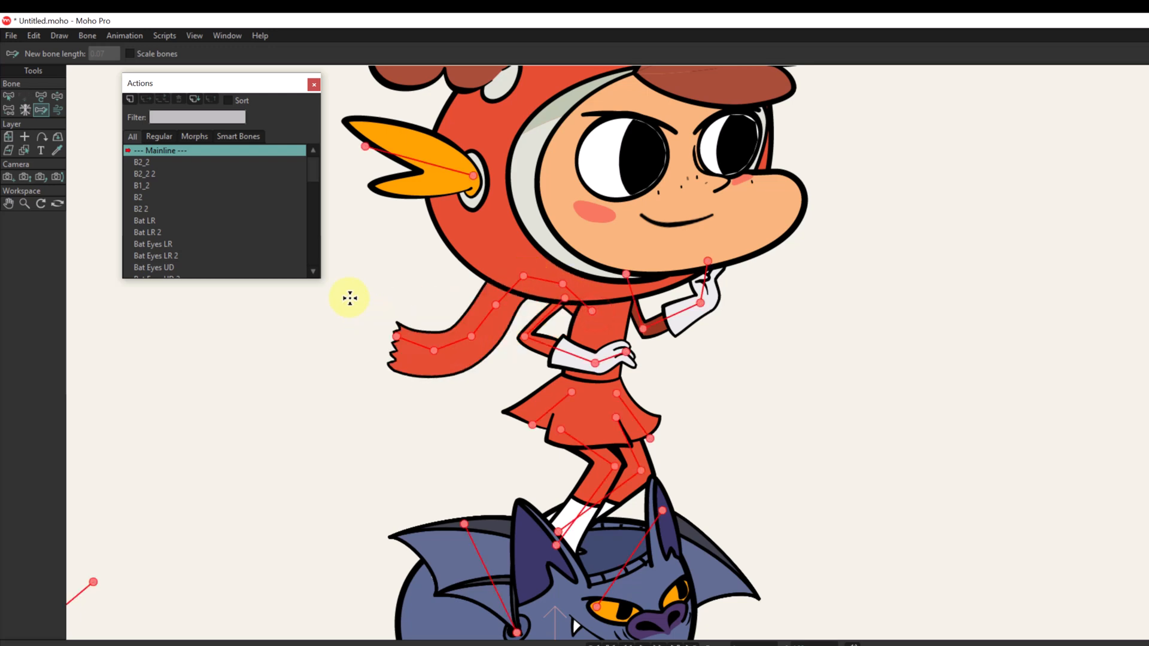
mouse_move(596, 312)
left_mouse_down()
mouse_move(553, 340)
mouse_move(469, 308)
mouse_move(356, 297)
left_mouse_up()
left_click_drag(324, 302, 328, 302)
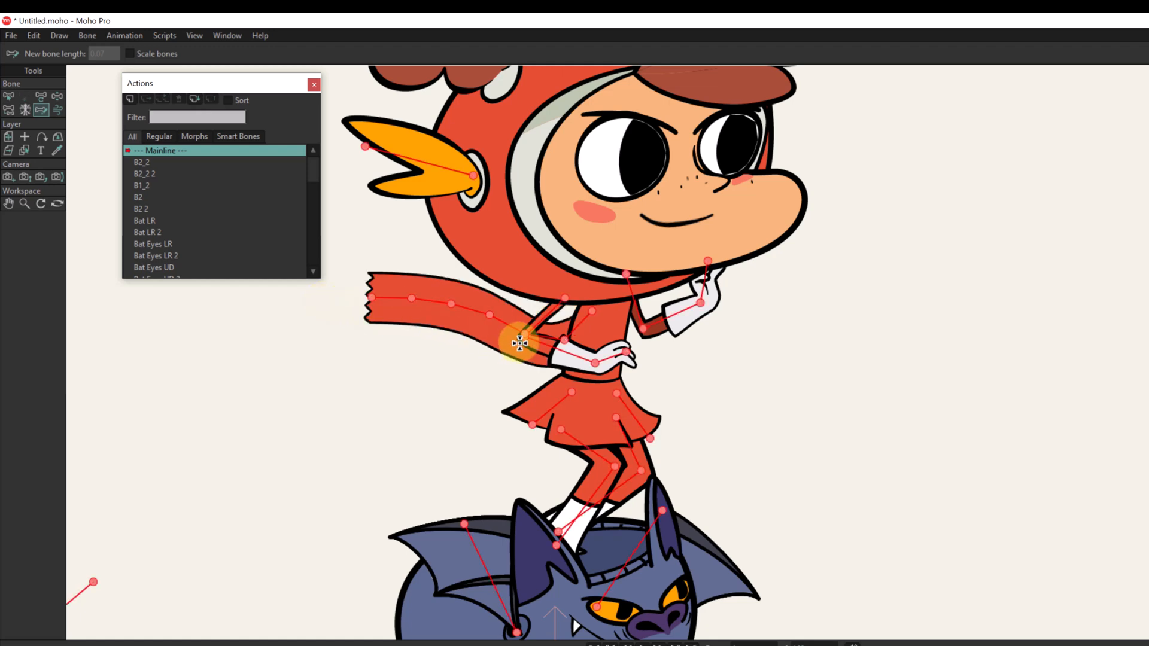
left_click_drag(520, 343, 561, 333)
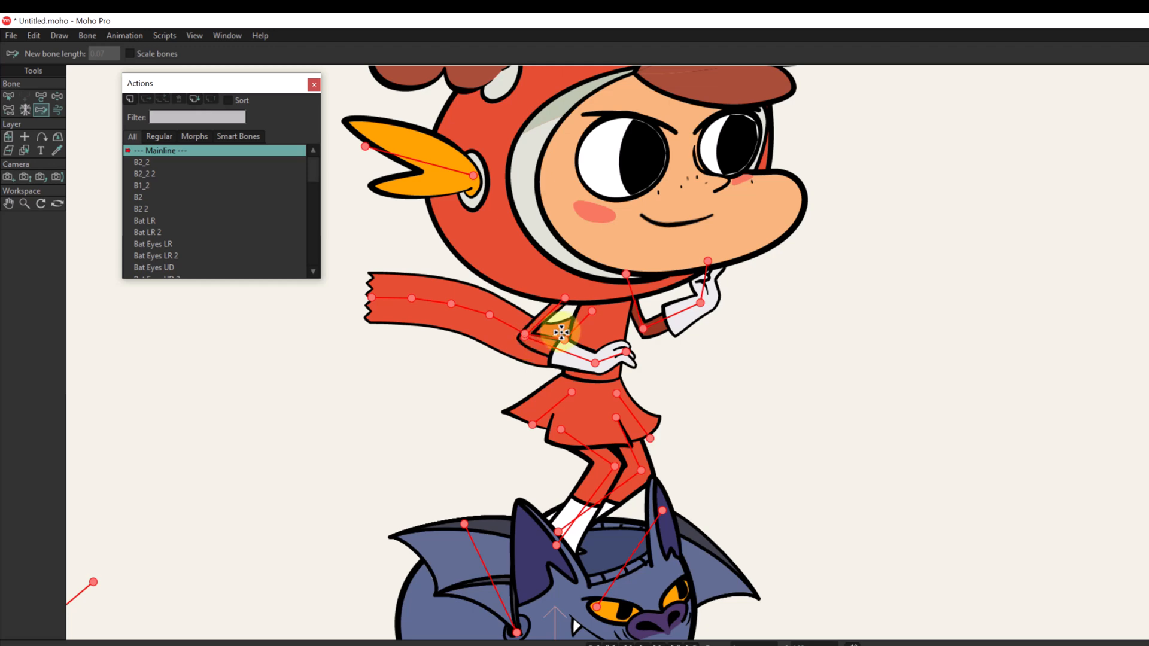
key("Left")
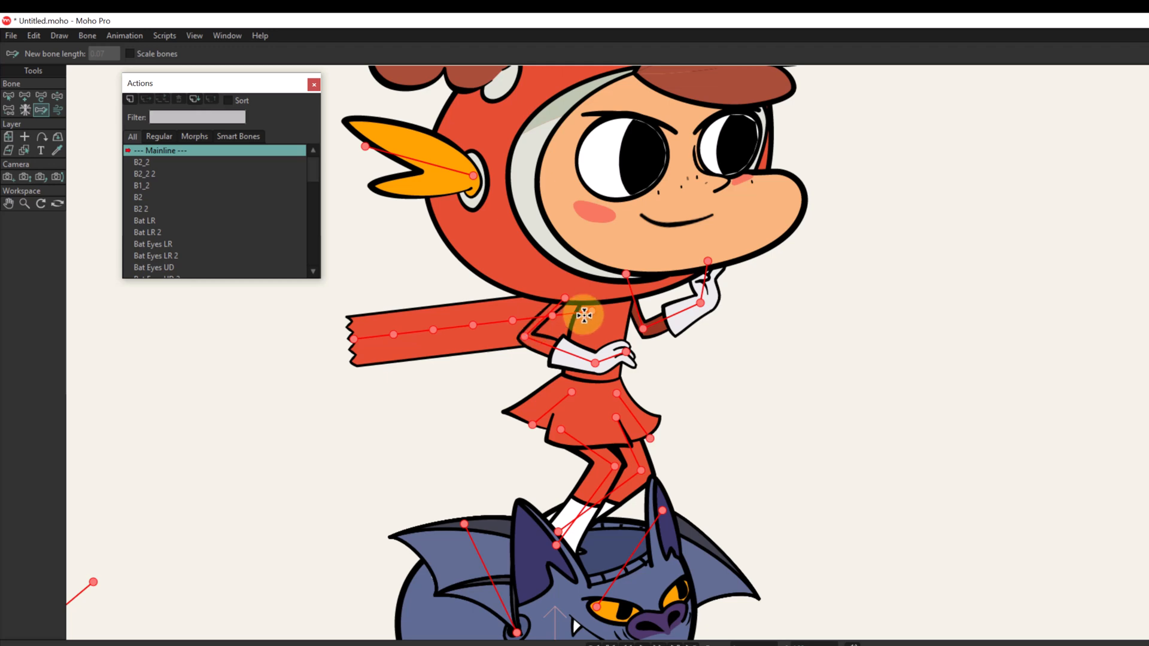
Try an upswept scarf pose by tracing a path that dips near the arm and rises outward, and undo it.
left_click(584, 316)
left_click(584, 305)
left_click(584, 301)
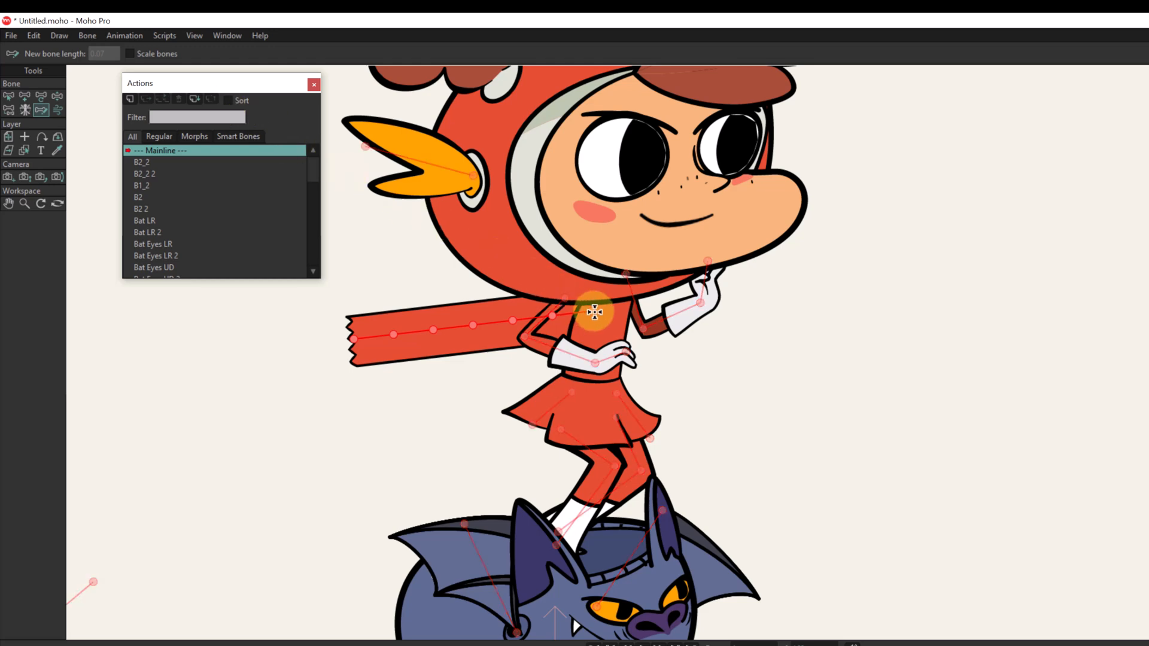
mouse_move(590, 318)
left_mouse_down()
mouse_move(505, 337)
mouse_move(373, 282)
left_mouse_up()
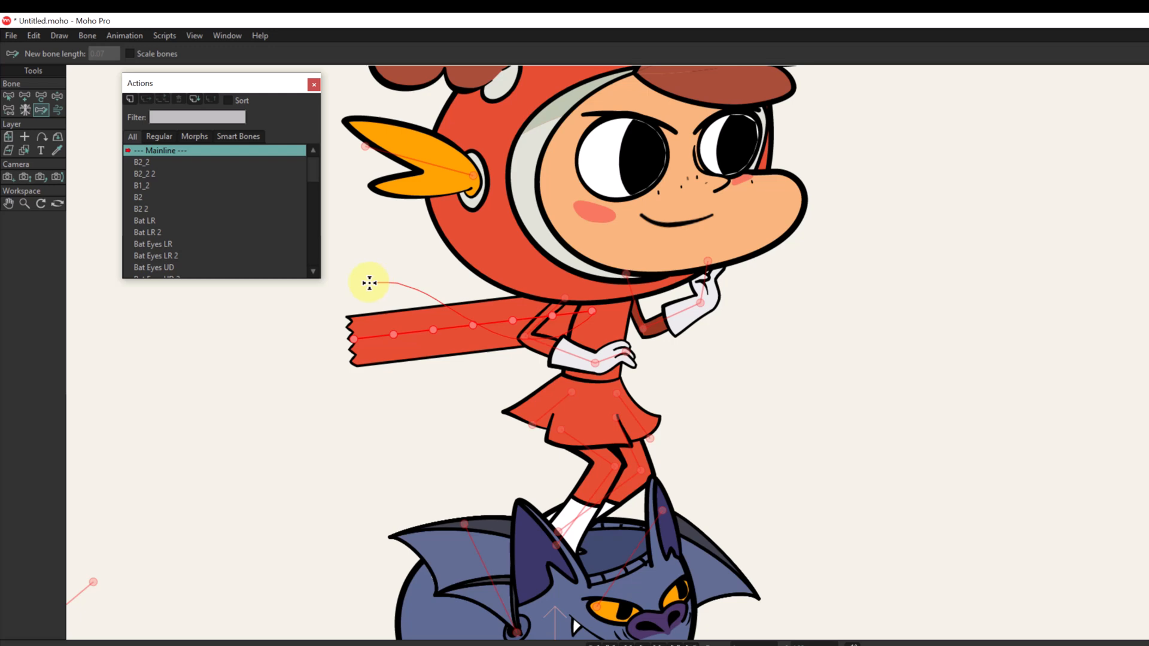
left_click_drag(369, 283, 370, 283)
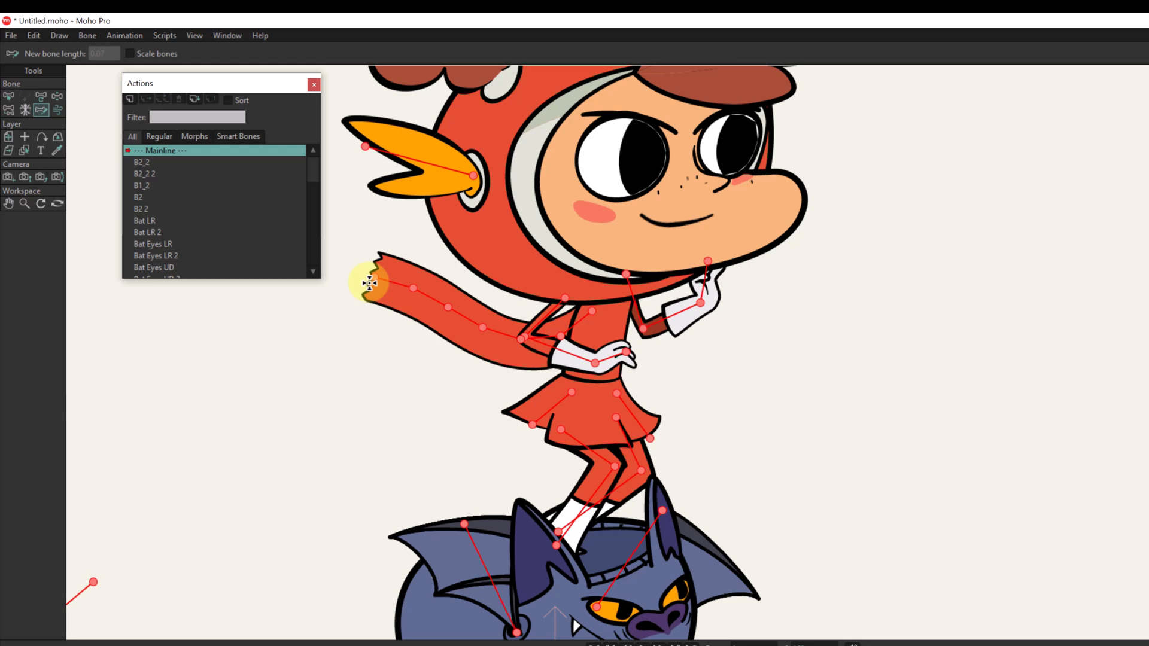
key("Left")
Enable Scale bones and trace a long, gently waving path from the scarf's first bone to stretch and pose it.
left_click(153, 55)
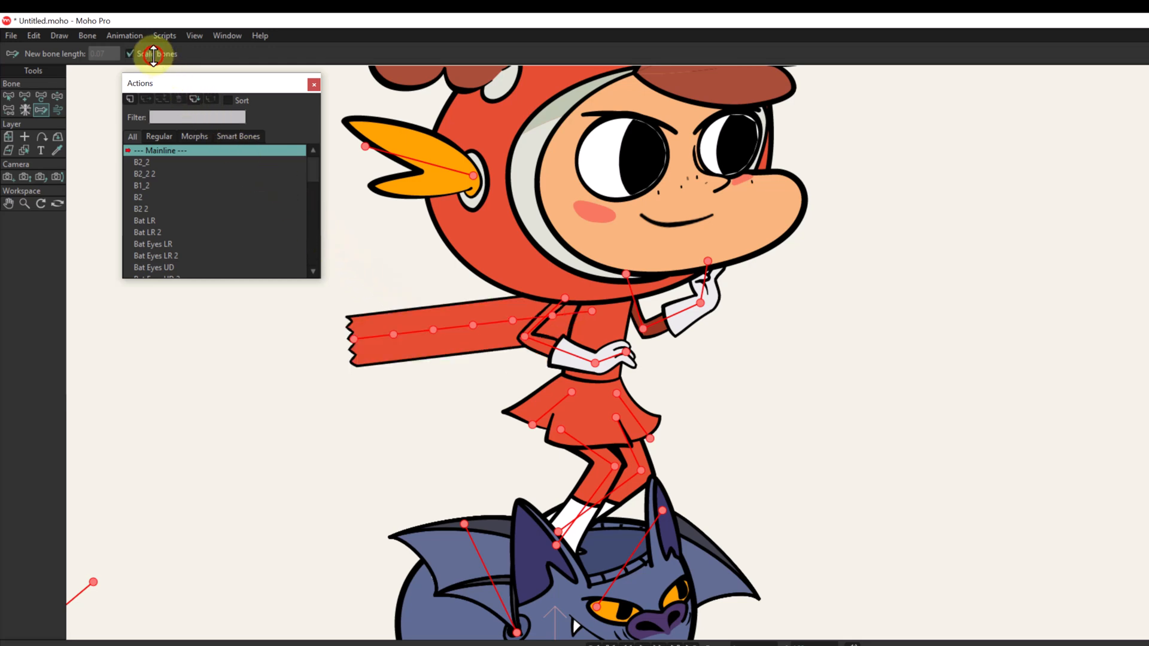
left_click(591, 310)
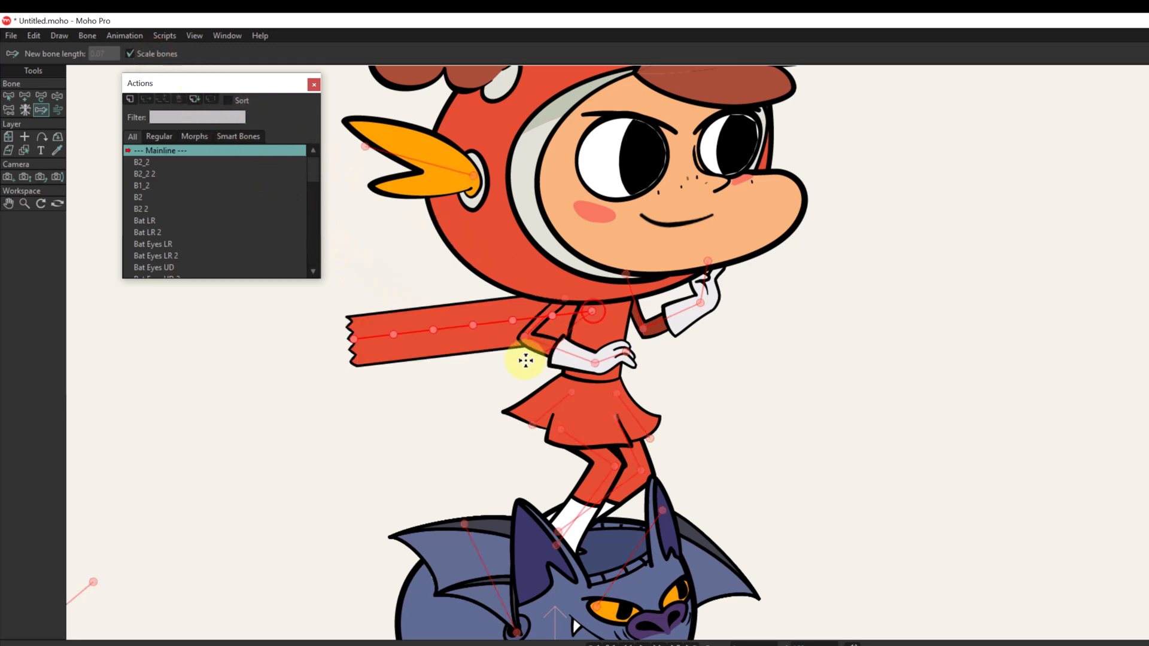
mouse_move(526, 360)
left_mouse_down()
mouse_move(324, 375)
mouse_move(243, 407)
left_mouse_up()
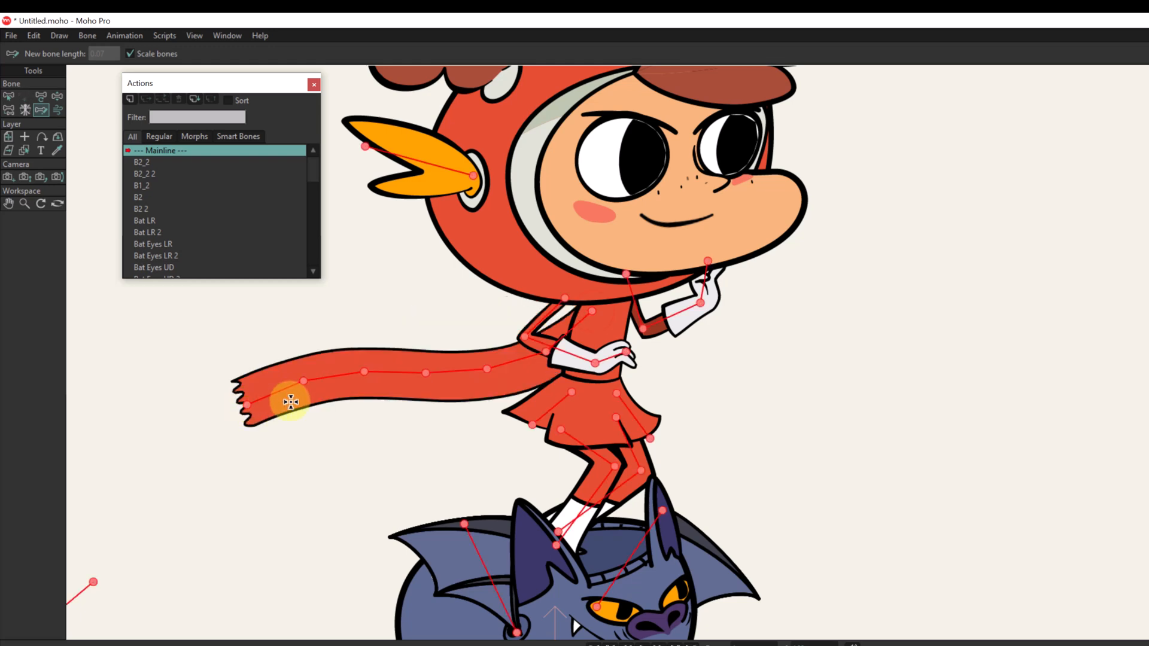
Undo the stretched scarf pose and, on frame 0, enable Squash and stretch scaling for the scarf's bones beyond the first one.
key("ctrl+z")
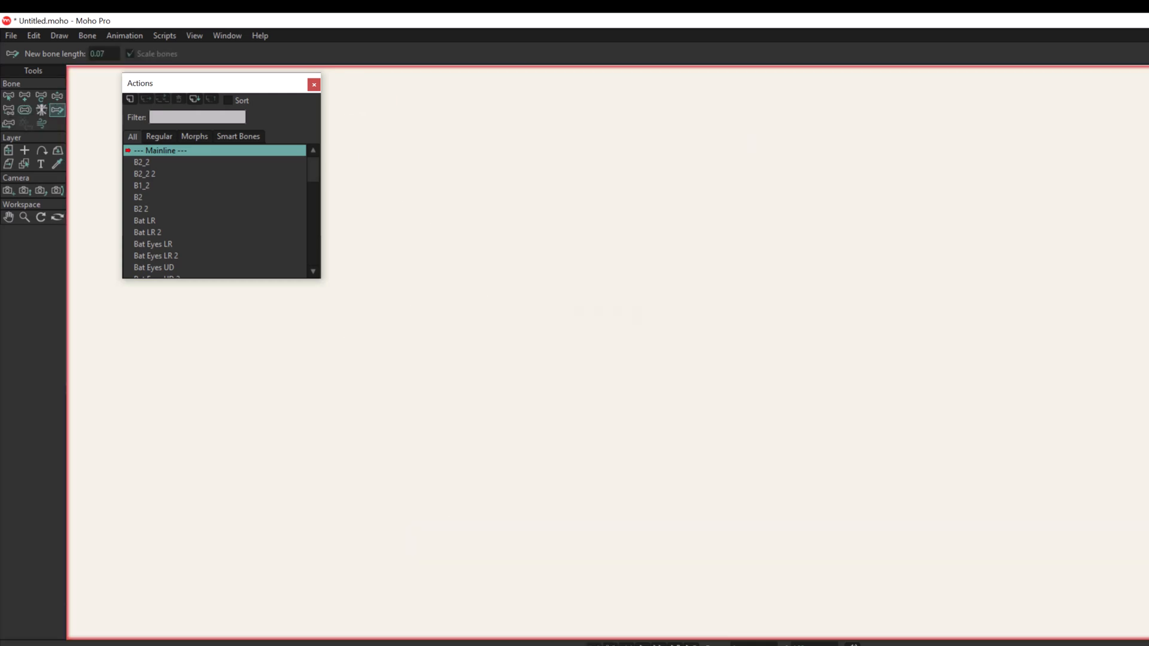
left_click_drag(746, 271, 588, 559)
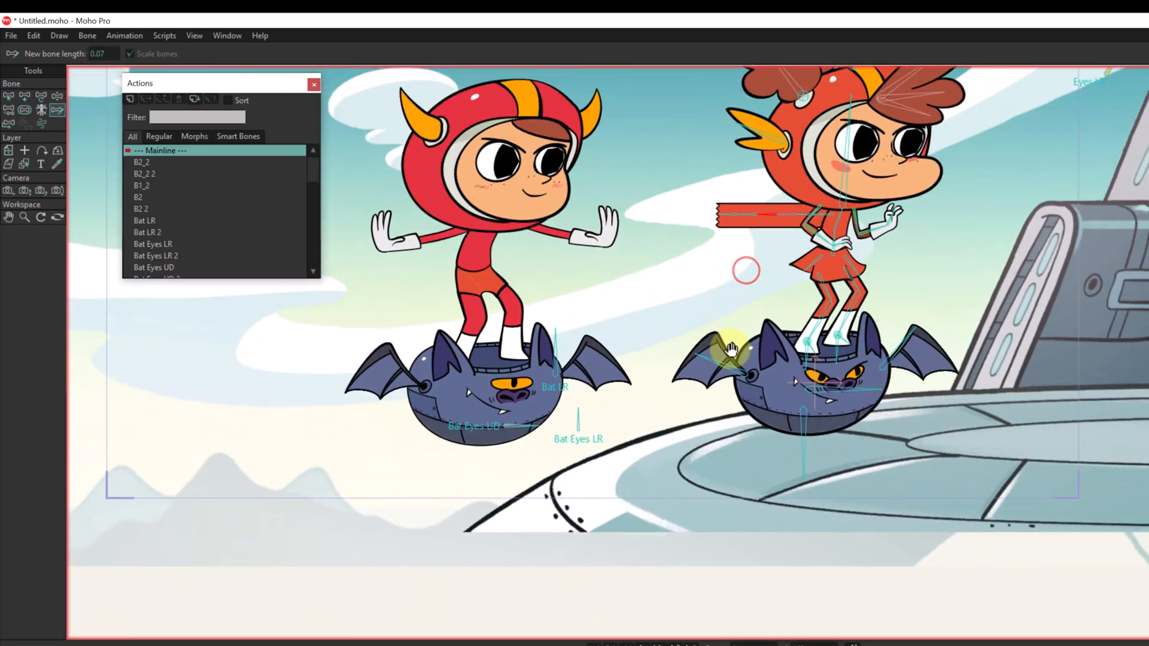
left_click_drag(732, 349, 600, 424)
scroll(600, 423, "up", 6)
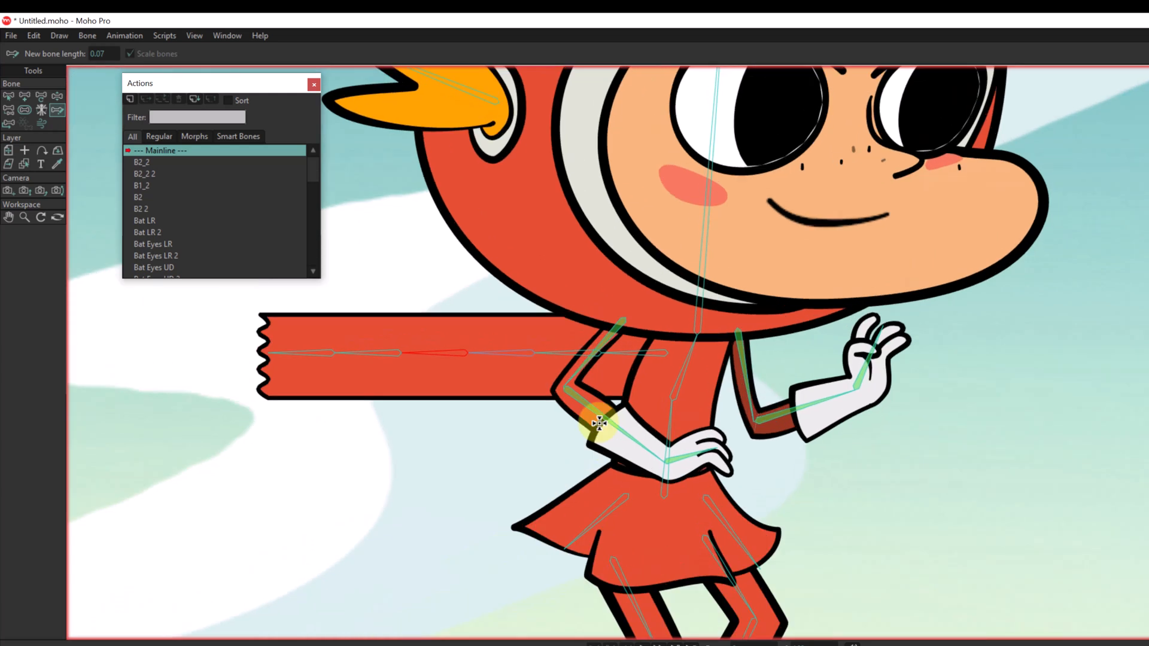
key("z")
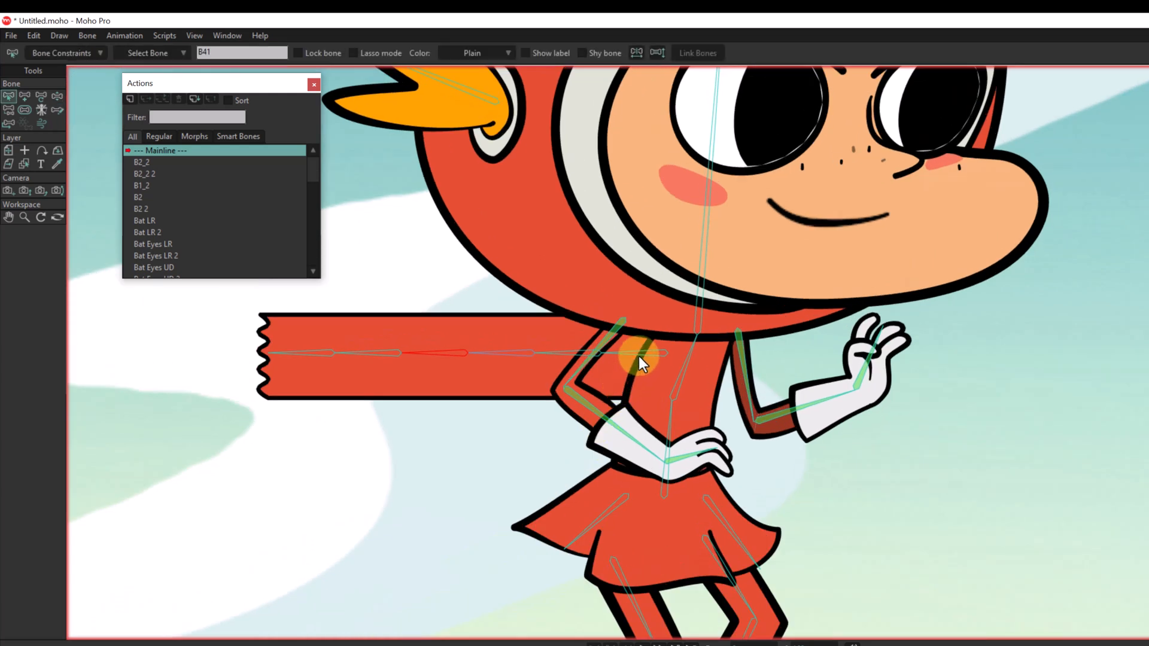
left_click(638, 357)
left_click(569, 355)
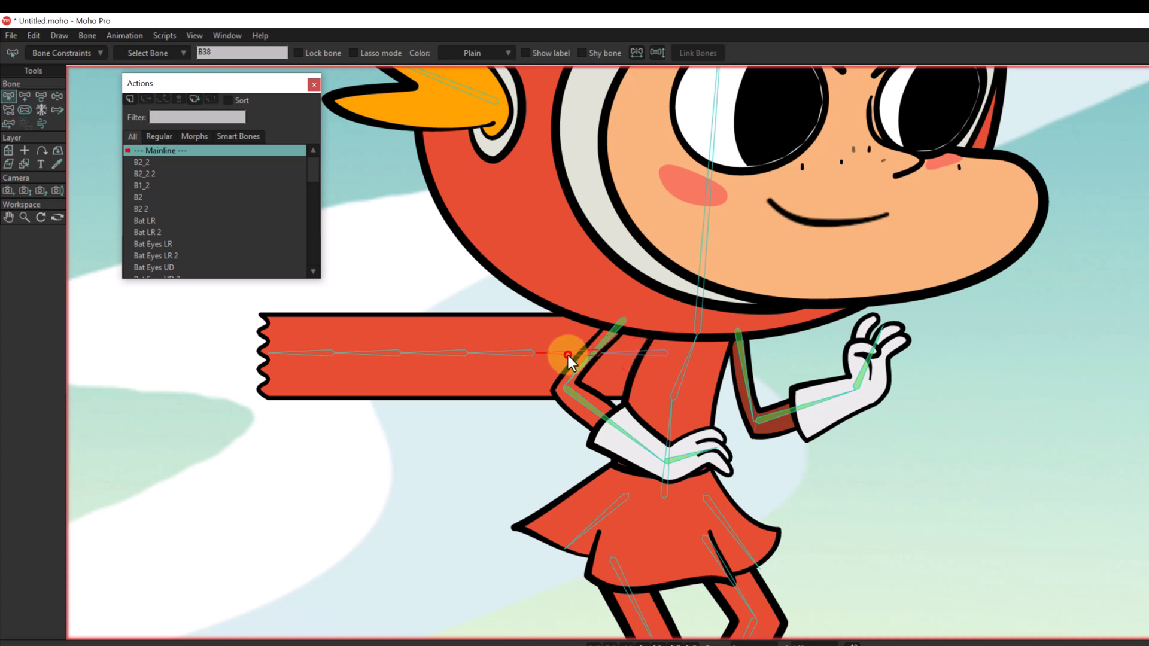
left_click_drag(477, 332, 195, 436)
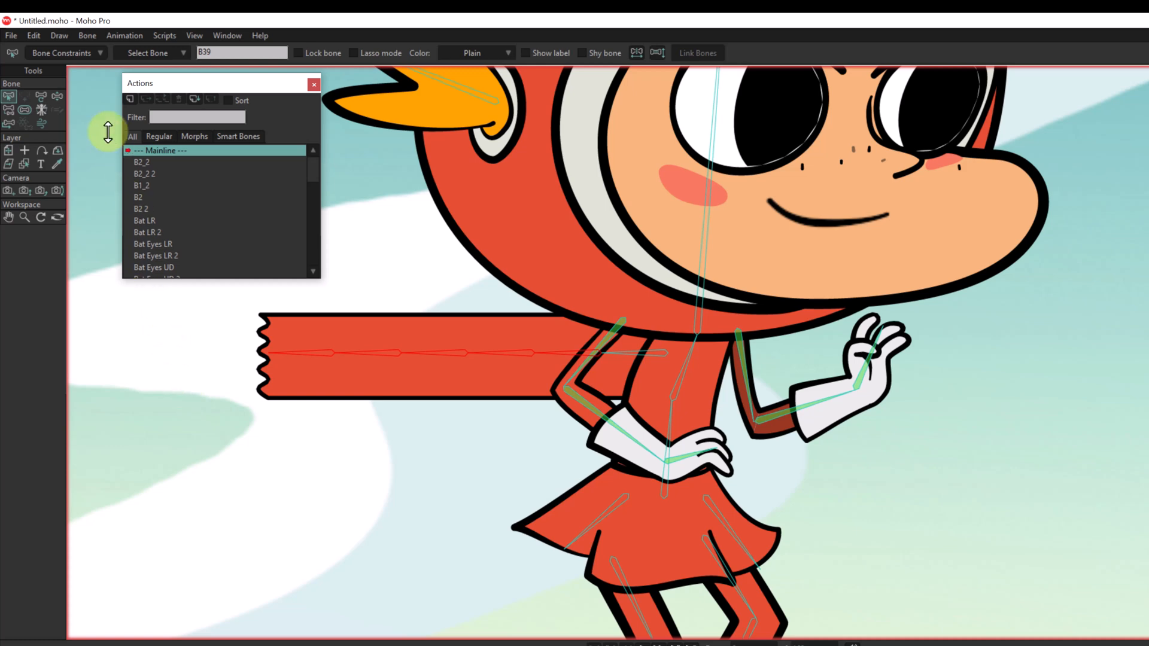
left_click(85, 54)
left_click(82, 50)
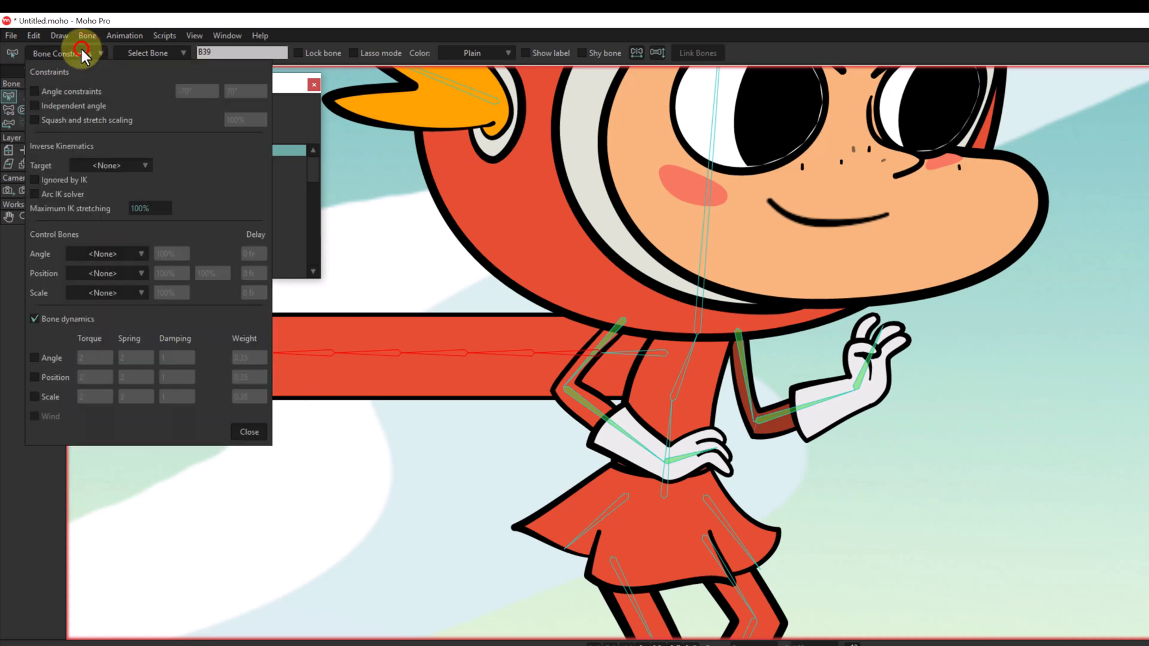
left_click(36, 120)
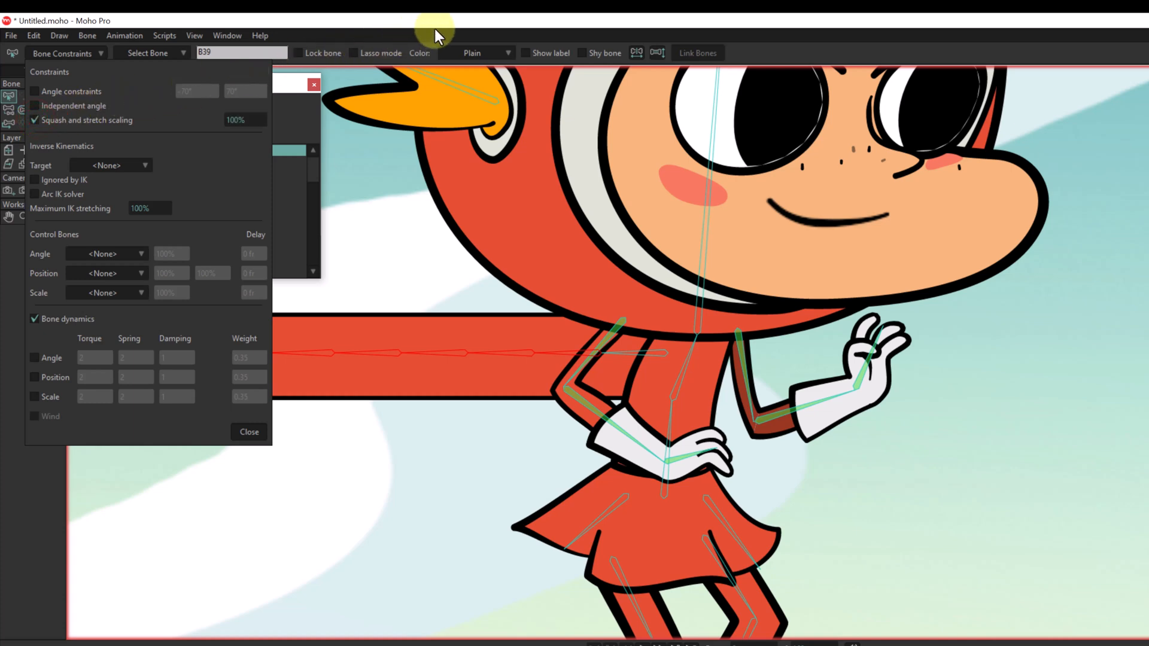
left_click(250, 432)
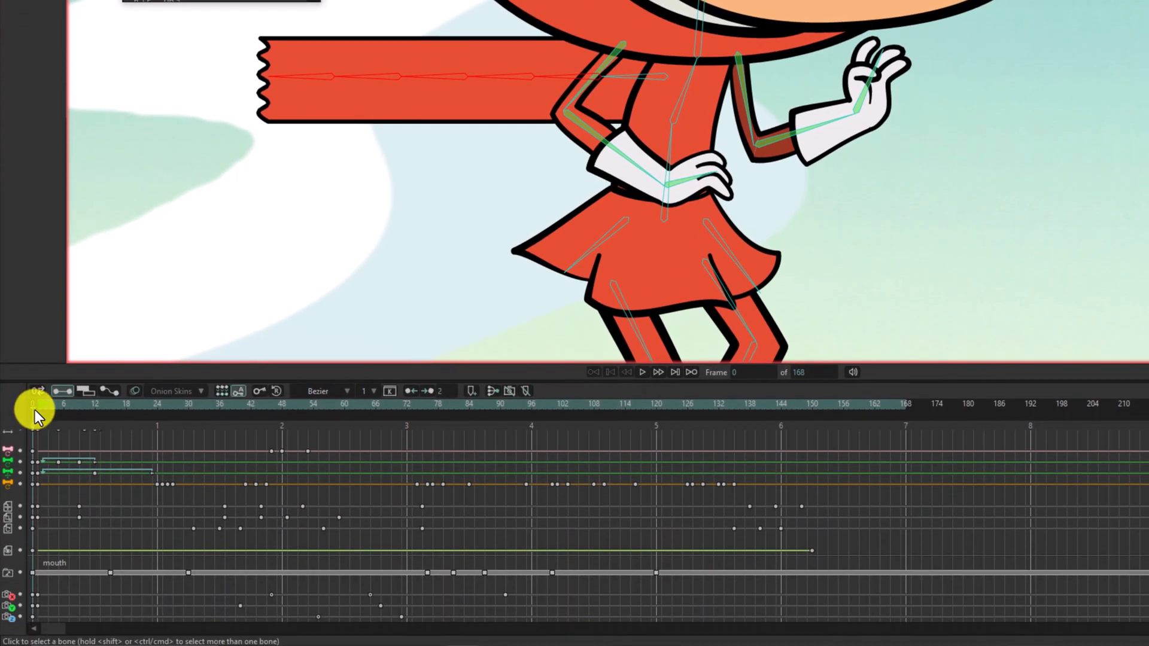
Go to frame 1 and activate the Sketch Bones tool for posing the girl's scarf.
left_click(36, 410)
left_click(37, 411)
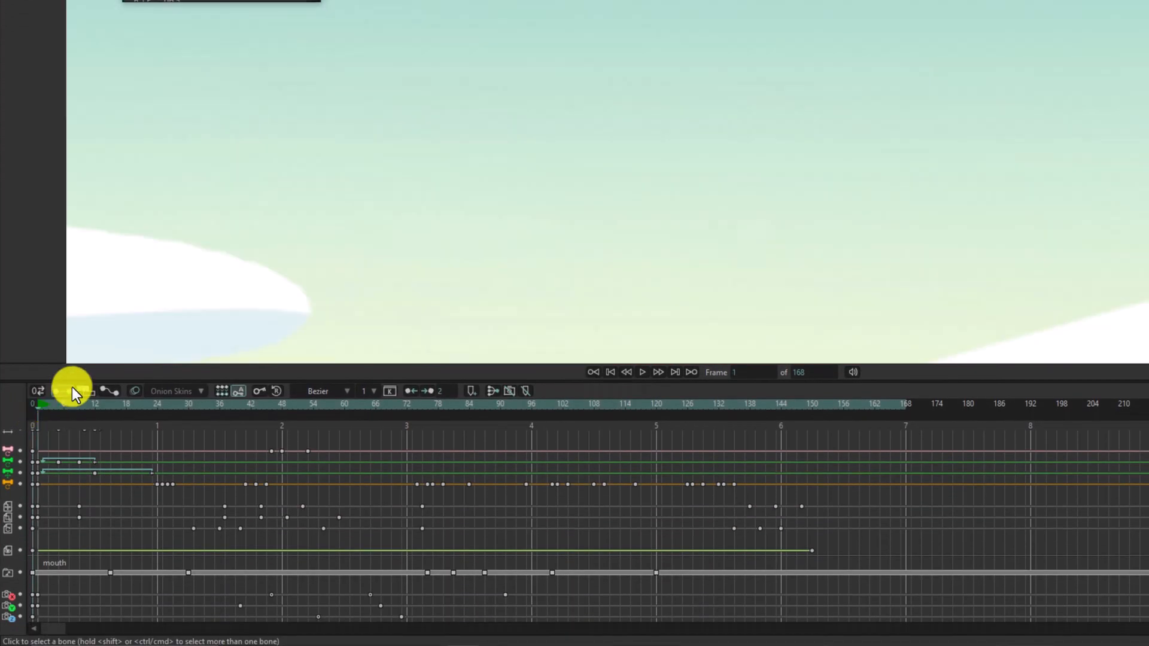
scroll(349, 217, "down", 5)
left_click_drag(397, 188, 724, 0)
left_click_drag(501, 167, 565, 1)
scroll(569, 95, "up", 5)
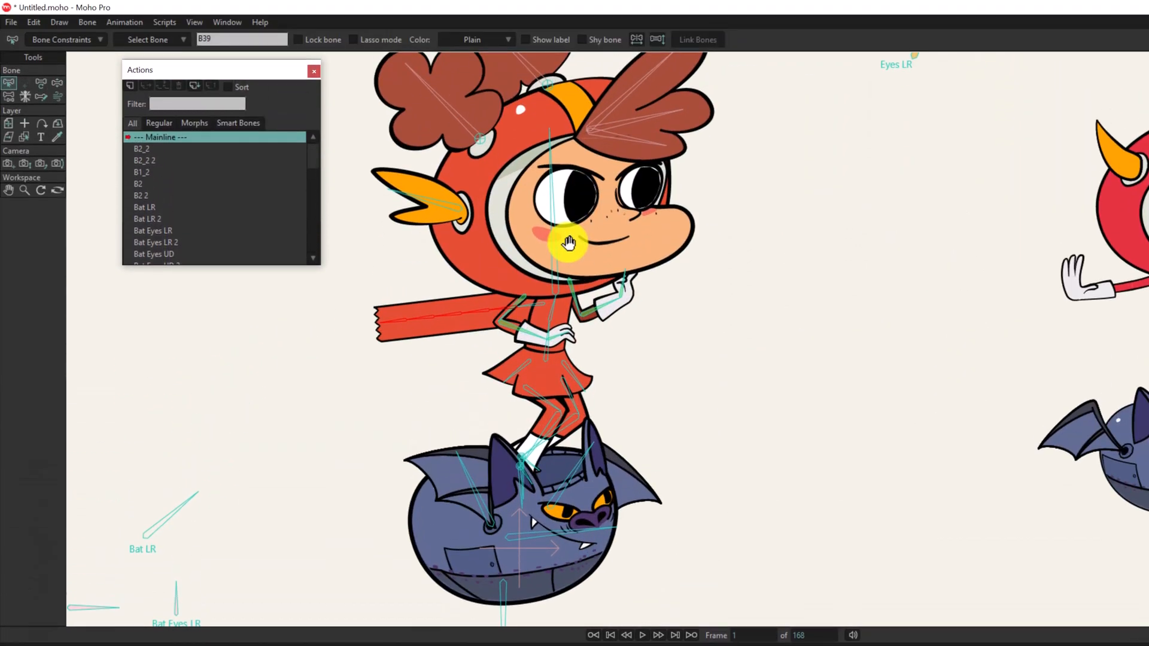
scroll(568, 243, "up", 3)
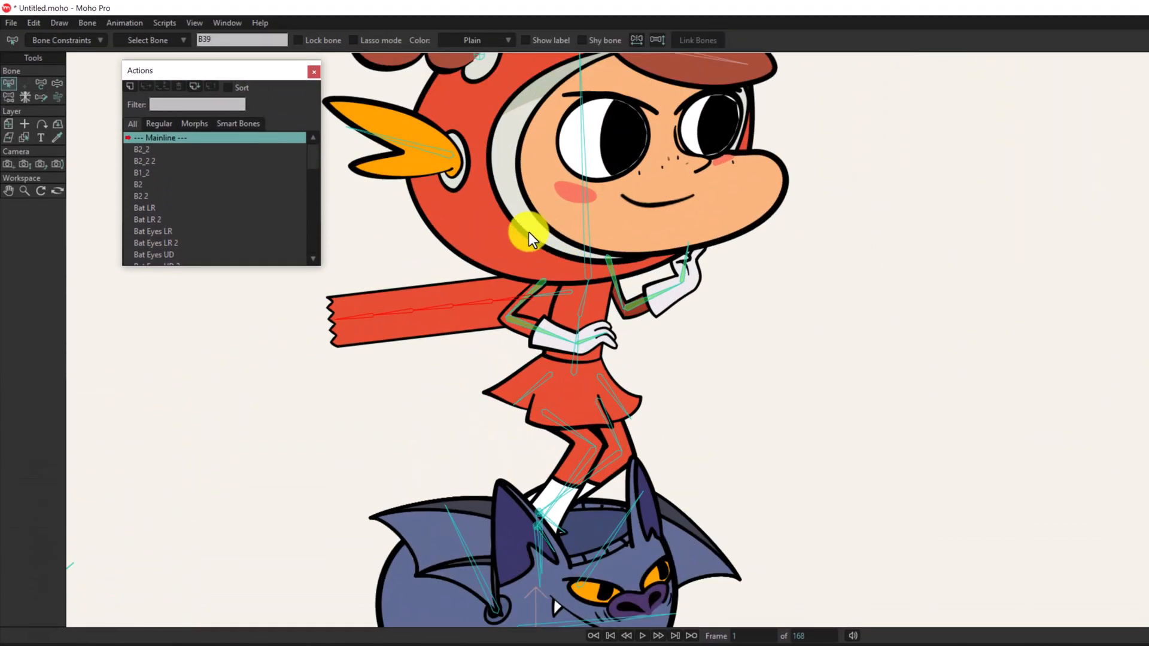
left_click(41, 92)
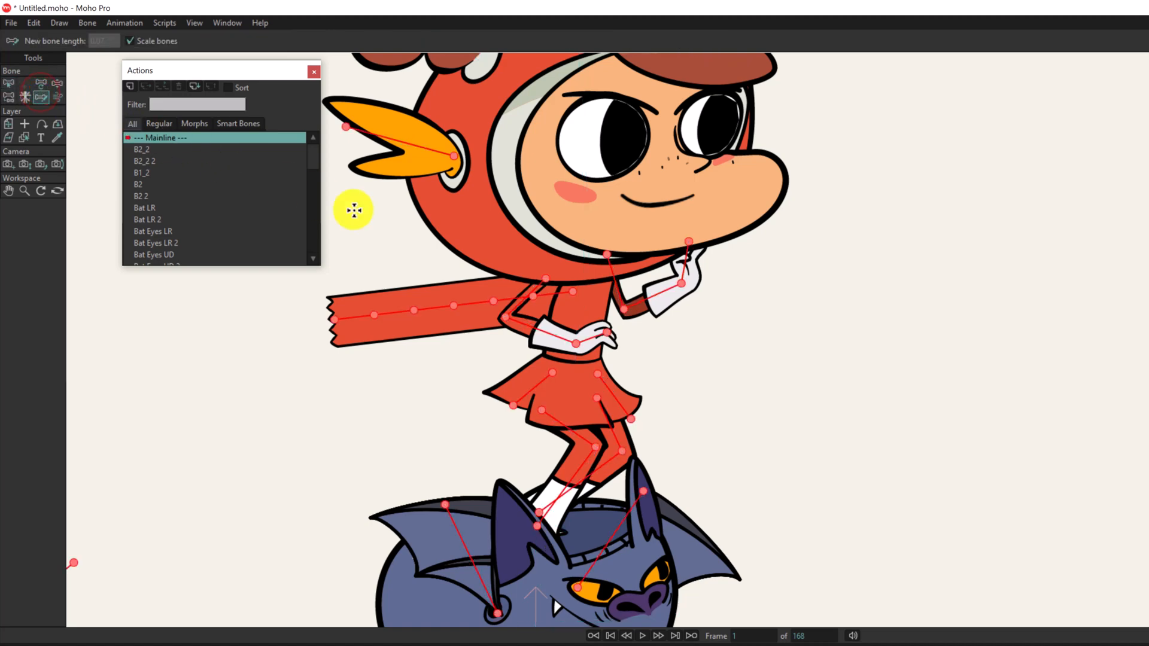
Try stretching and squashing the scarf by tracing long and short paths from its first bone, and undo each pose.
left_click(573, 292)
mouse_move(530, 320)
left_mouse_down()
mouse_move(480, 342)
mouse_move(402, 351)
mouse_move(295, 324)
mouse_move(206, 361)
left_mouse_up()
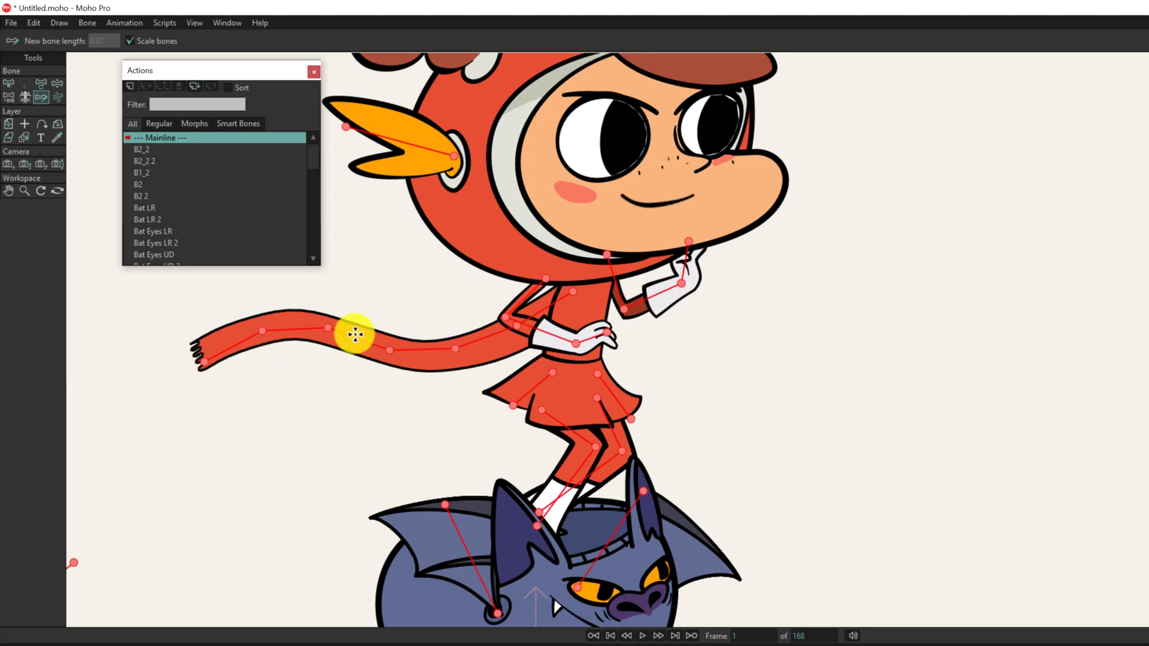
key("ctrl+z")
mouse_move(575, 294)
left_mouse_down()
mouse_move(539, 314)
mouse_move(448, 281)
left_mouse_up()
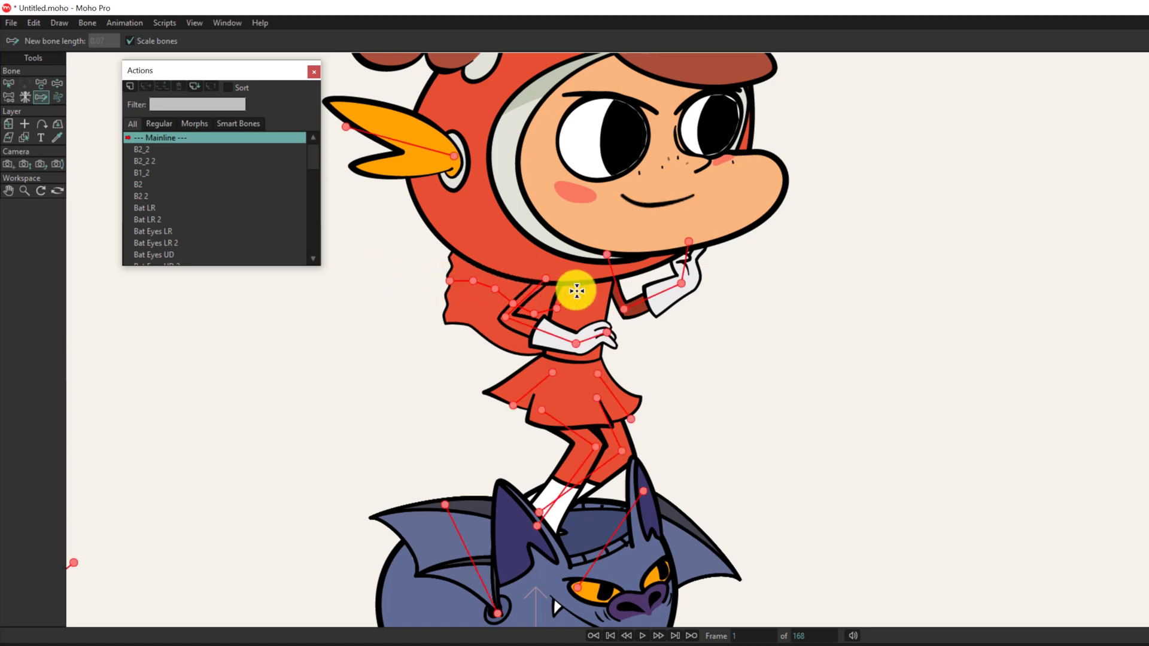
key("ctrl+z")
mouse_move(576, 291)
left_mouse_down()
mouse_move(557, 307)
mouse_move(511, 309)
mouse_move(455, 290)
mouse_move(343, 287)
mouse_move(377, 285)
left_mouse_up()
key("ctrl+z")
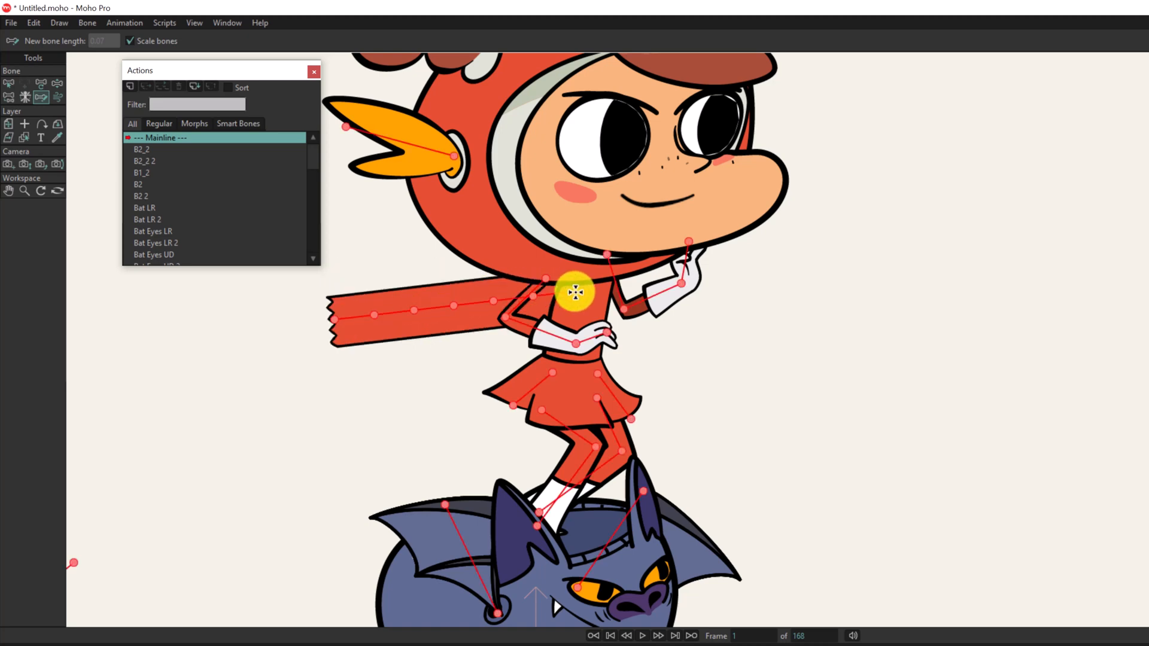
mouse_move(569, 282)
left_mouse_down()
mouse_move(468, 395)
mouse_move(192, 423)
mouse_move(151, 445)
left_mouse_up()
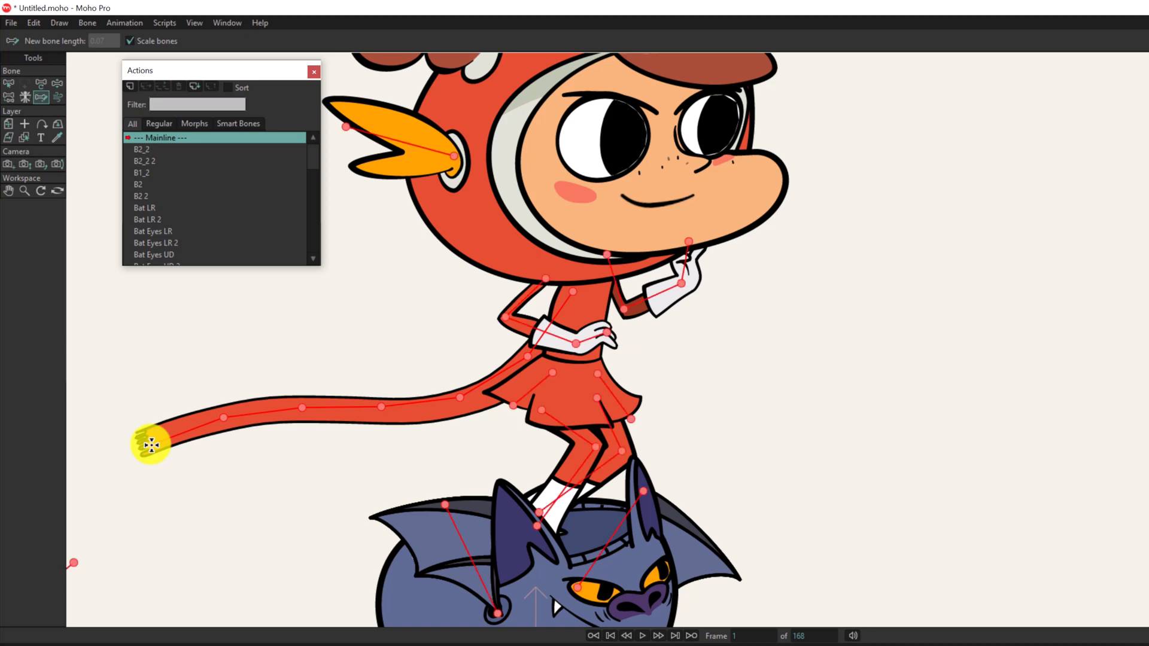
key("ctrl+z")
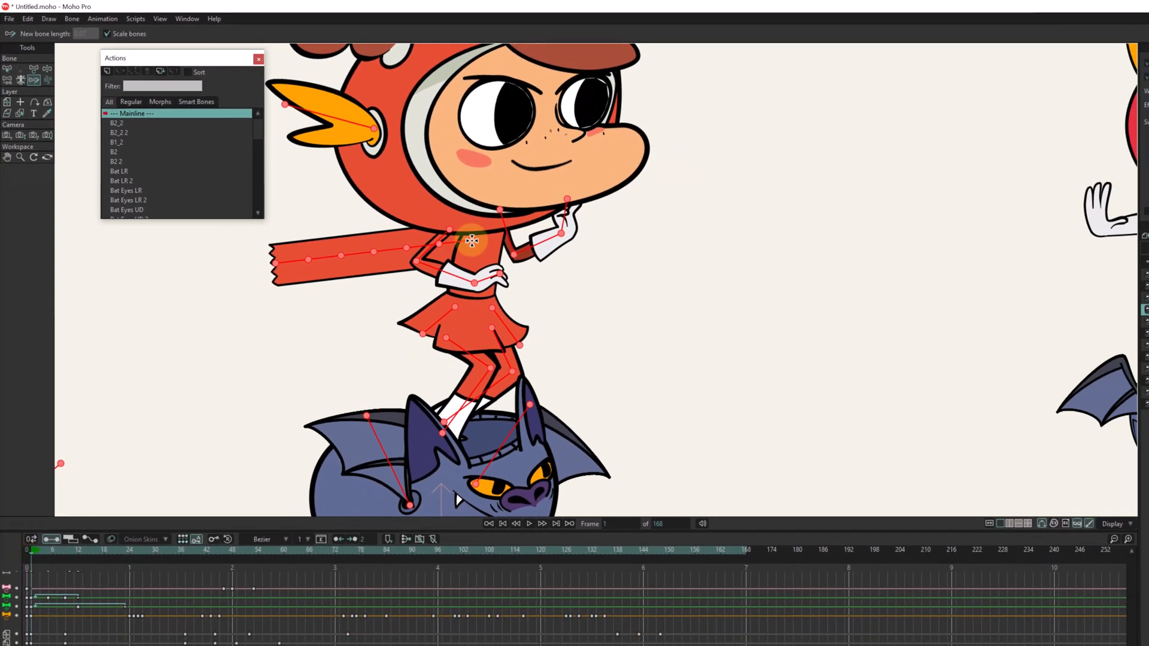
Pose the scarf at frame 1 by tracing a path from its first bone that slopes diagonally down behind the skirt.
left_click(472, 240)
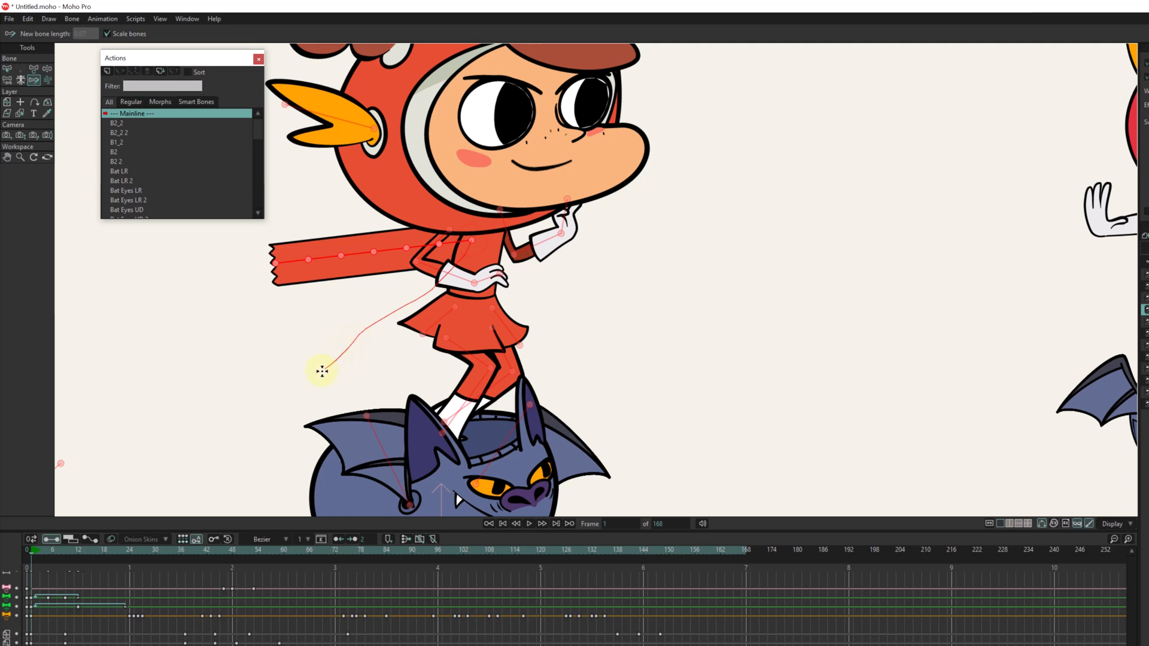
left_click_drag(472, 240, 317, 376)
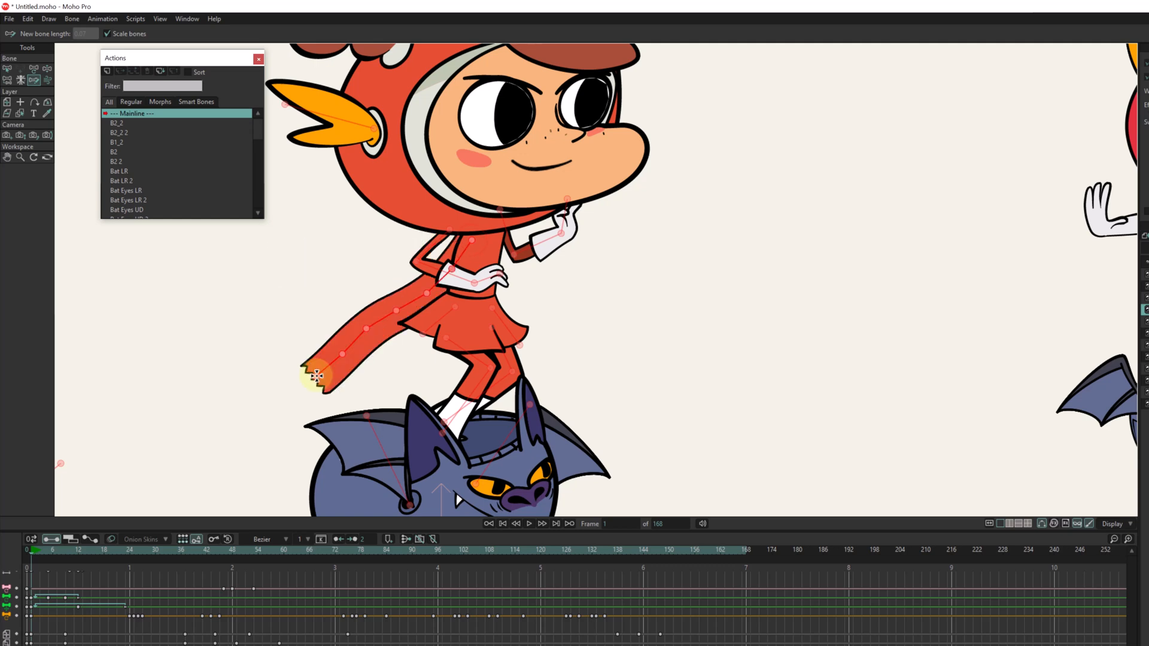
left_click(232, 428)
Pose the scarf at frame 4 by tracing a path from its first bone that droops steeply toward the bat's wing, replacing a first attempt.
left_click_drag(37, 551, 43, 552)
left_click_drag(498, 172, 539, 395)
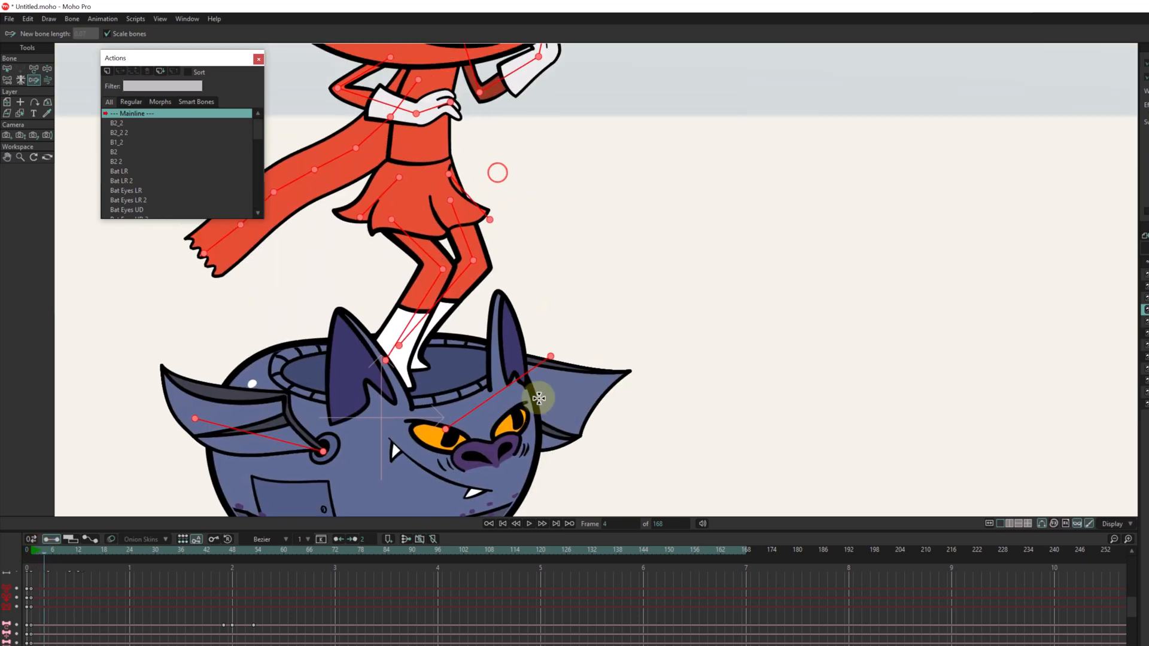
scroll(533, 305, "down", 8)
scroll(527, 232, "up", 4)
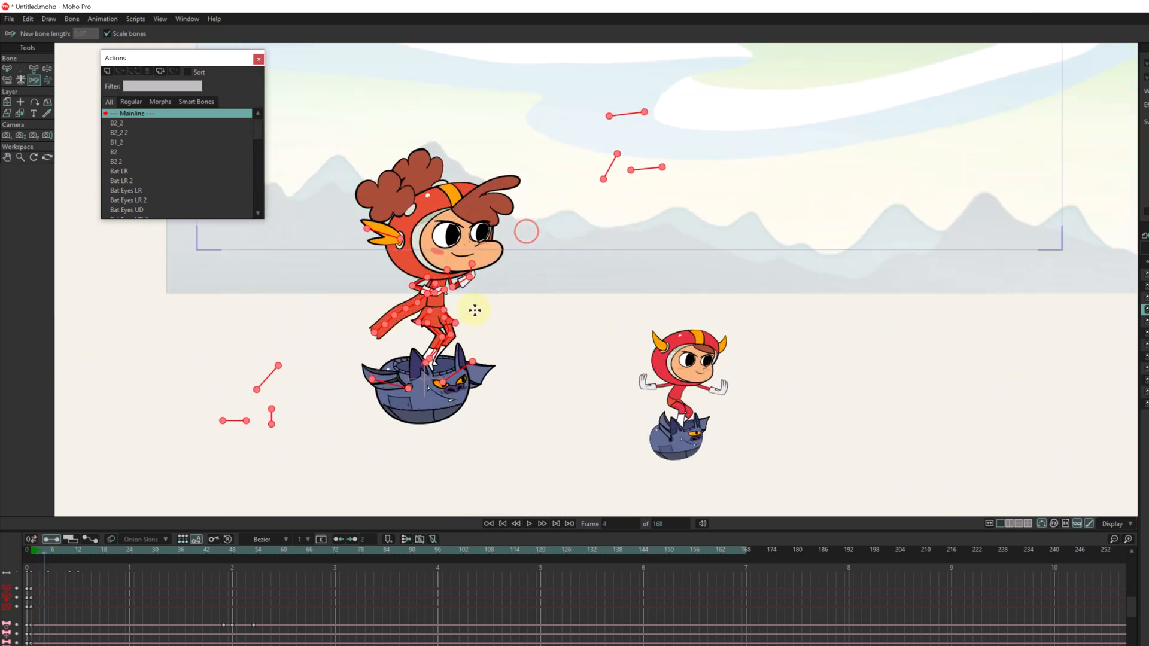
scroll(466, 303, "up", 2)
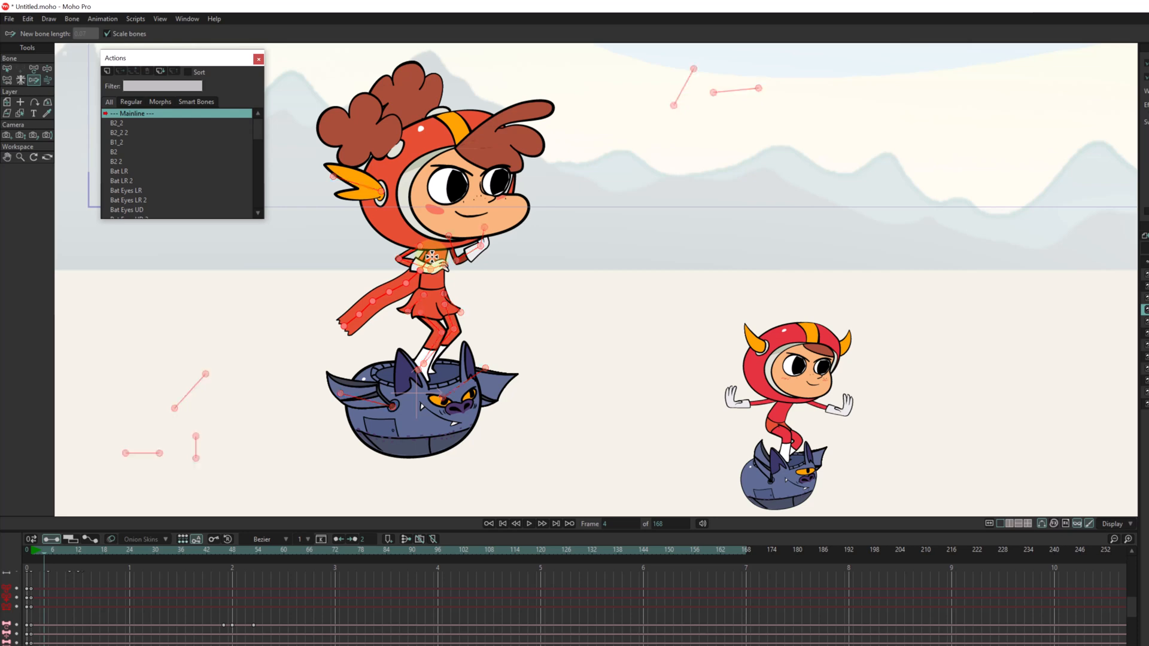
mouse_move(432, 257)
left_mouse_down()
mouse_move(415, 304)
mouse_move(367, 329)
mouse_move(339, 382)
left_mouse_up()
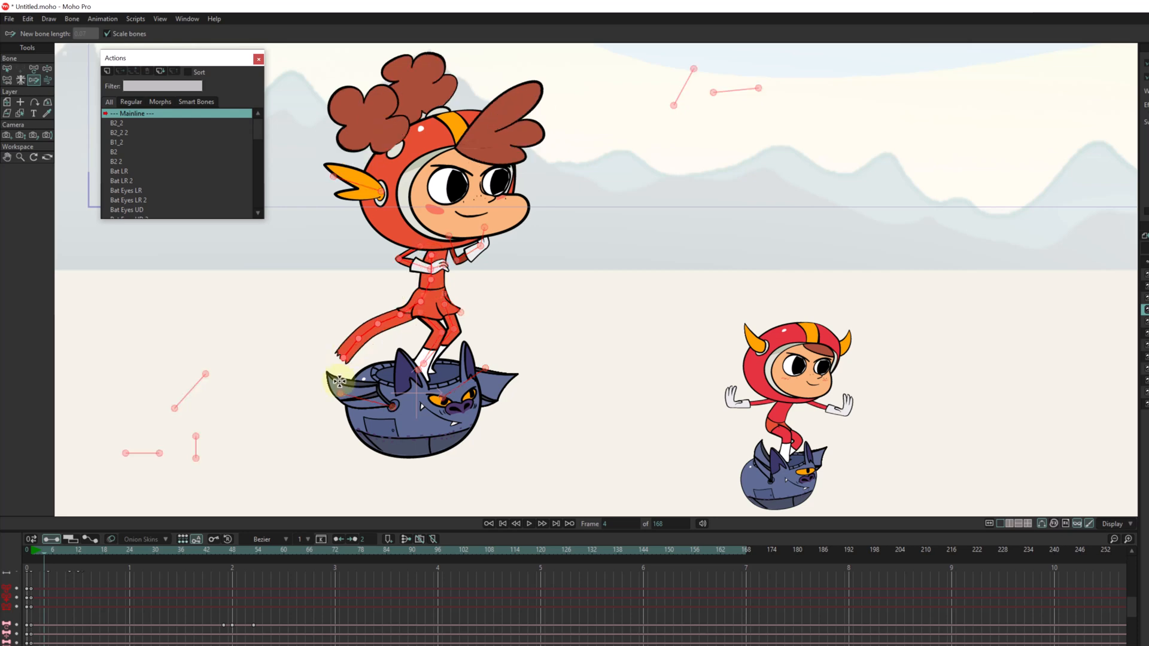
key("ctrl+z")
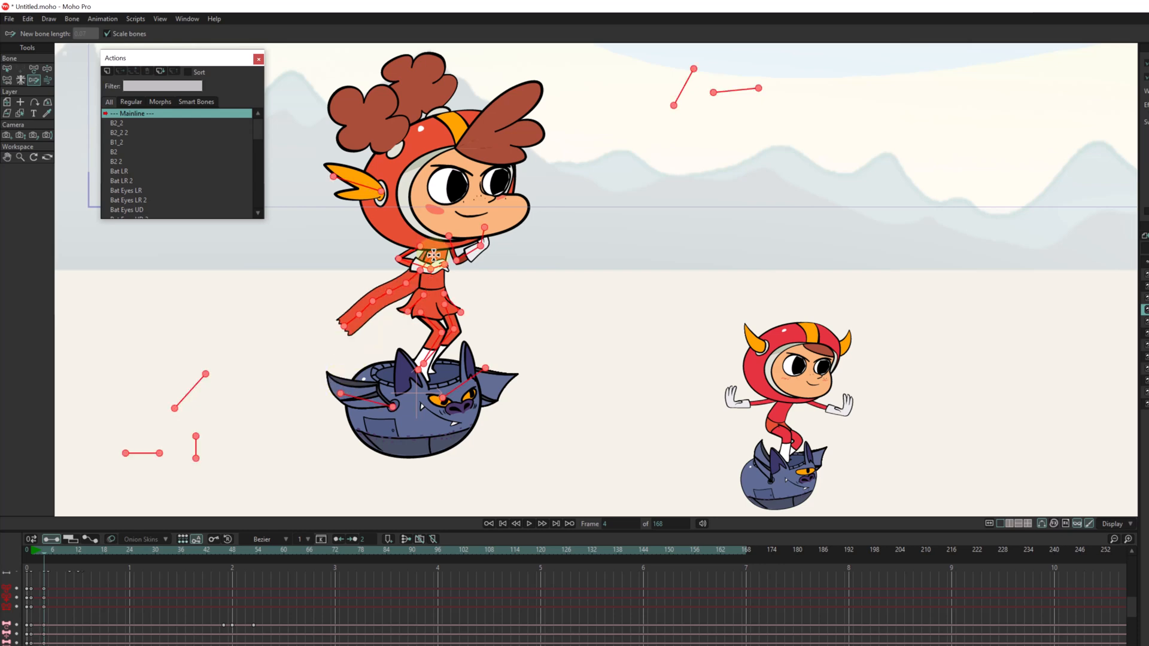
mouse_move(433, 255)
left_mouse_down()
mouse_move(405, 276)
mouse_move(347, 365)
left_mouse_up()
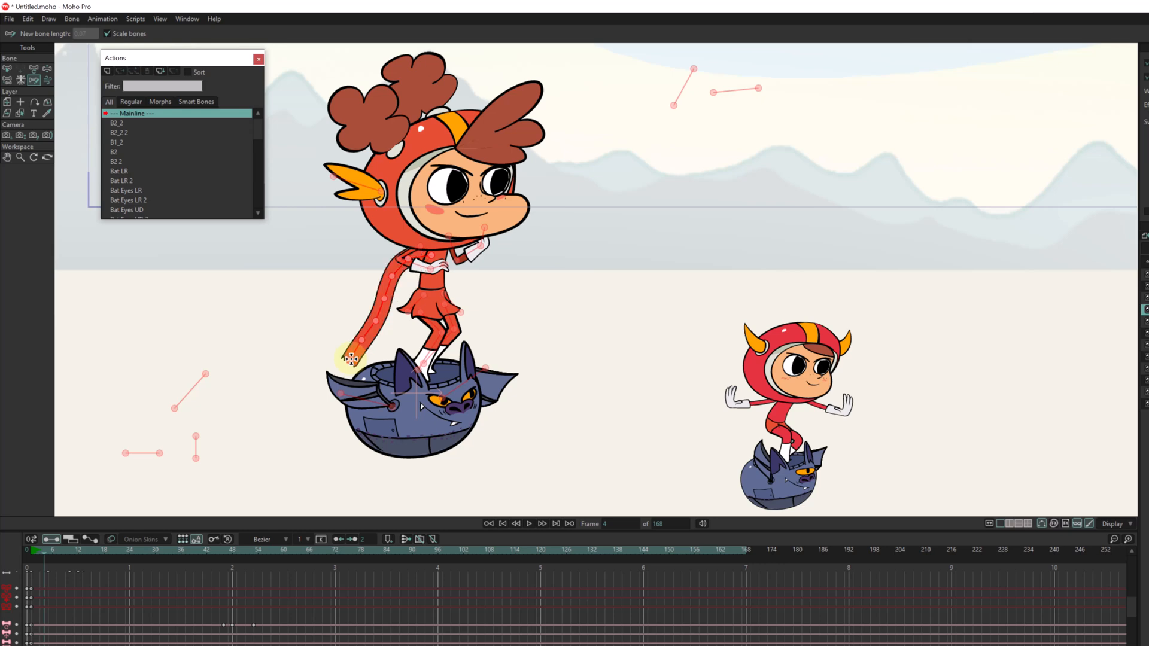
Scrub through frames 6 and 8 to check the scarf's motion and its bone keyframes.
left_click(37, 552)
left_click_drag(37, 552, 52, 544)
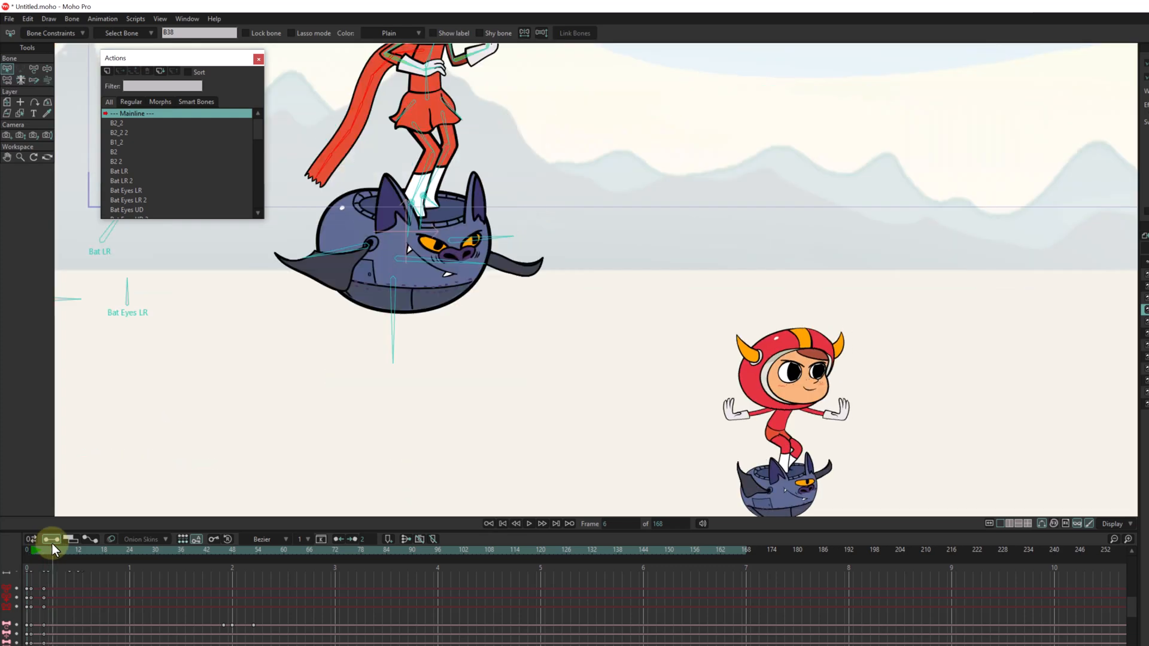
left_click_drag(438, 91, 445, 250)
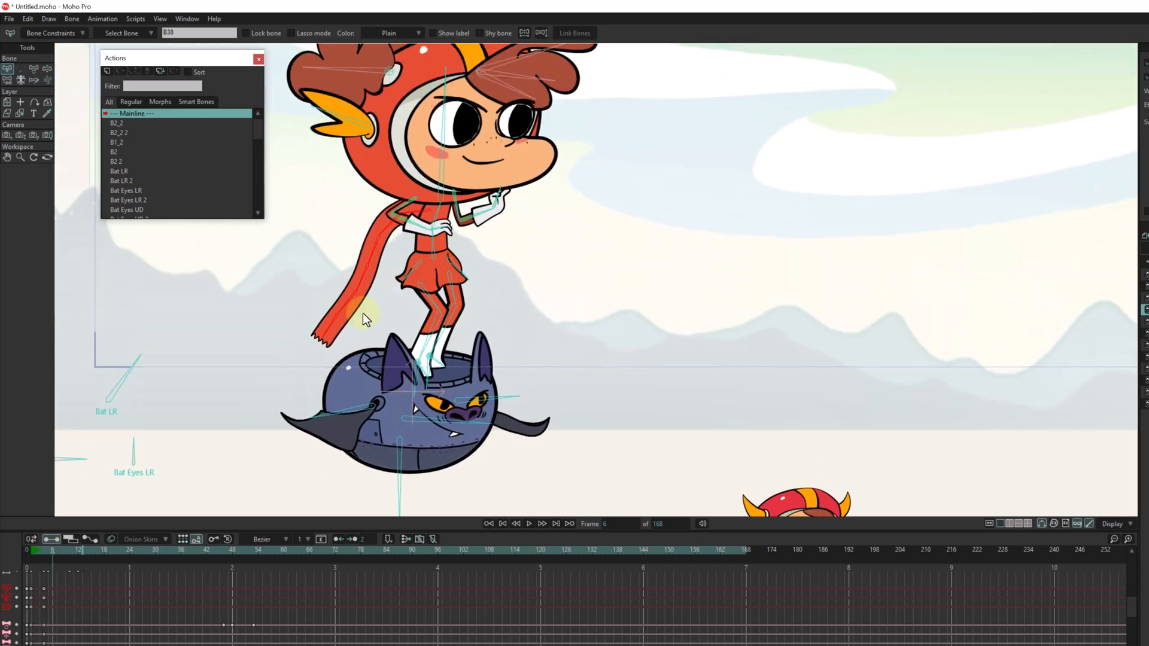
left_click_drag(56, 552, 60, 553)
scroll(41, 604, "down", 2)
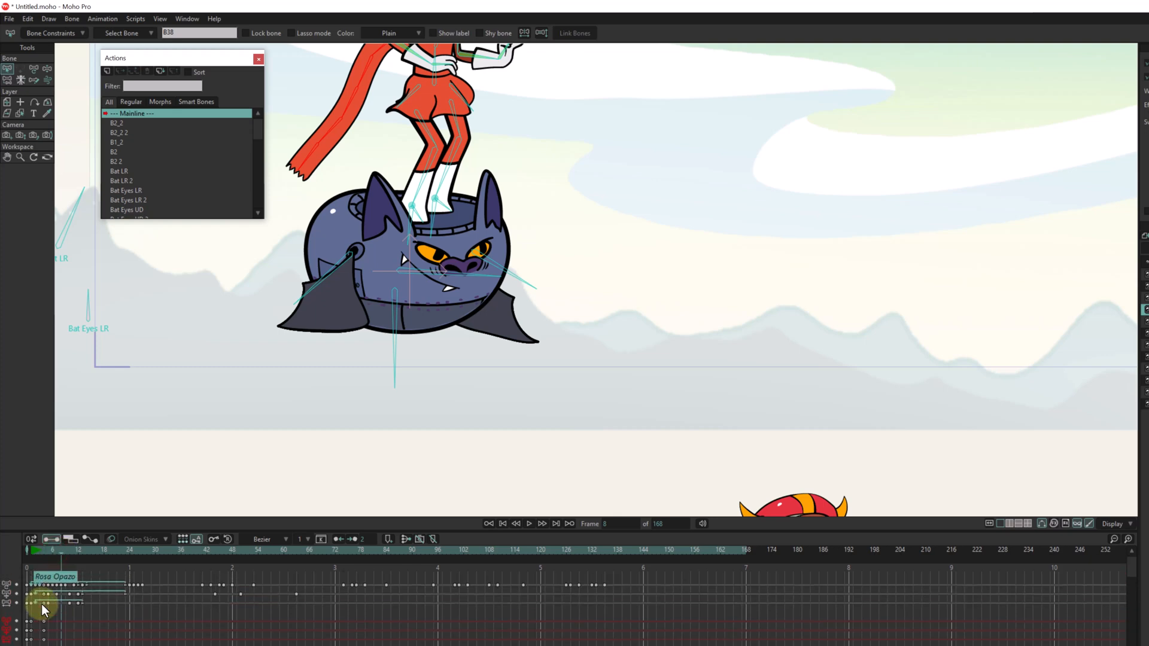
Set the timeline's keyframe interpolation to Smooth.
left_click_drag(392, 209, 404, 365)
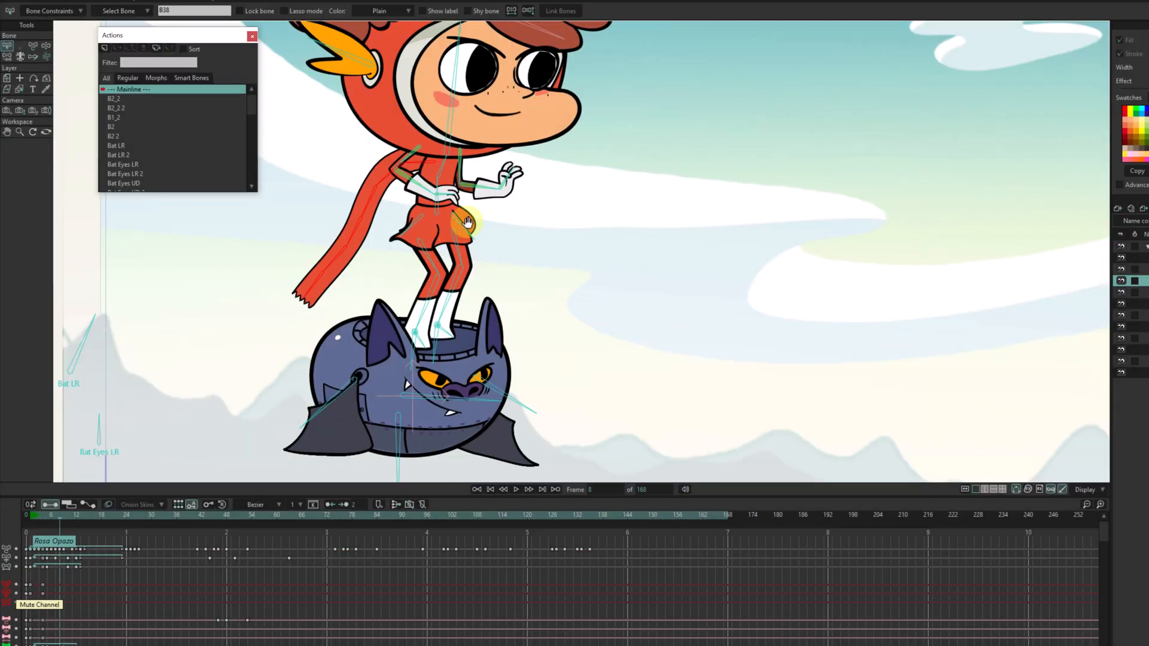
scroll(467, 222, "down", 4)
left_click_drag(469, 220, 412, 228)
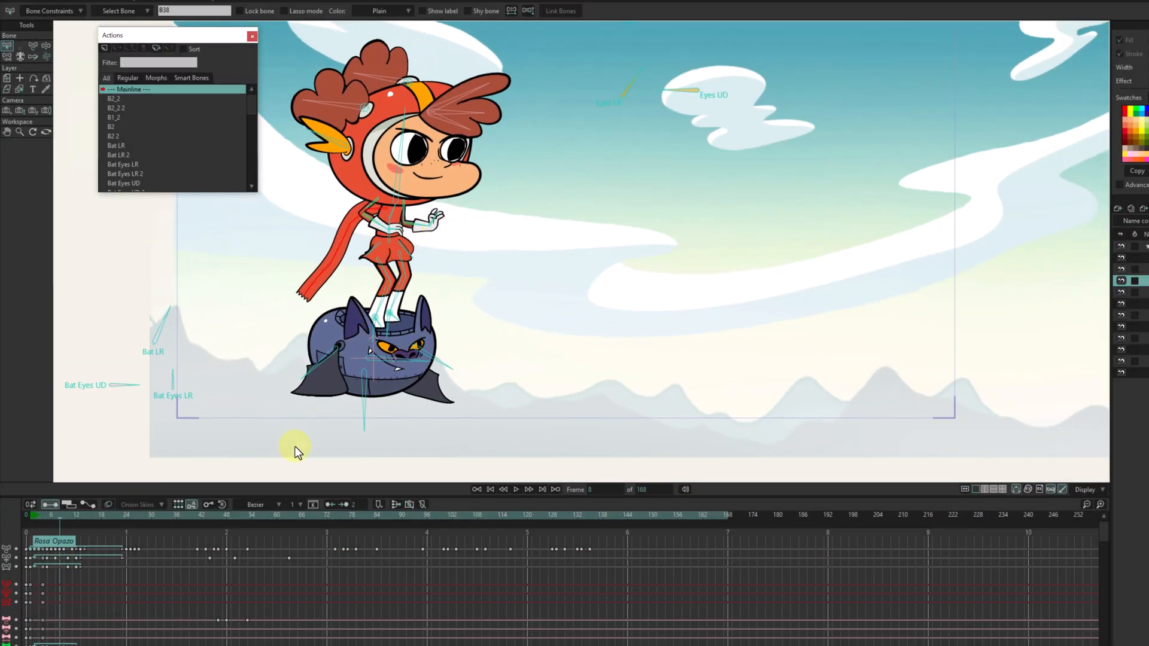
left_click(262, 505)
left_click(265, 525)
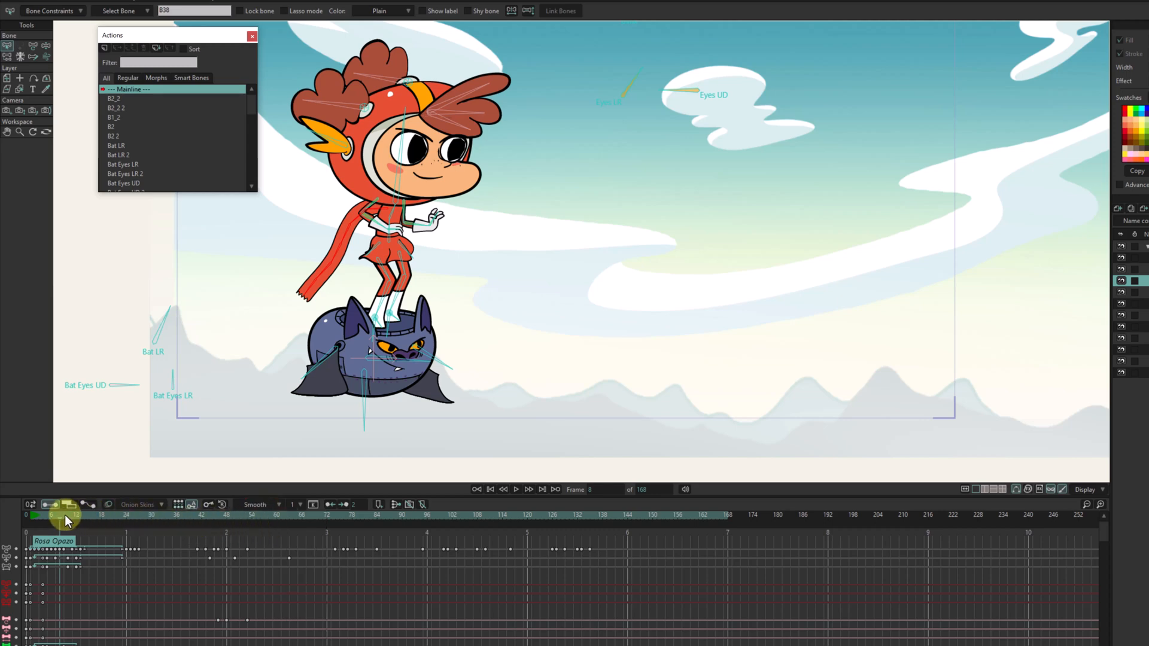
Pose the scarf at frame 12 with Sketch Bones, tracing a path from its first bone that runs outward and curves down at the end.
left_click_drag(64, 515, 77, 515)
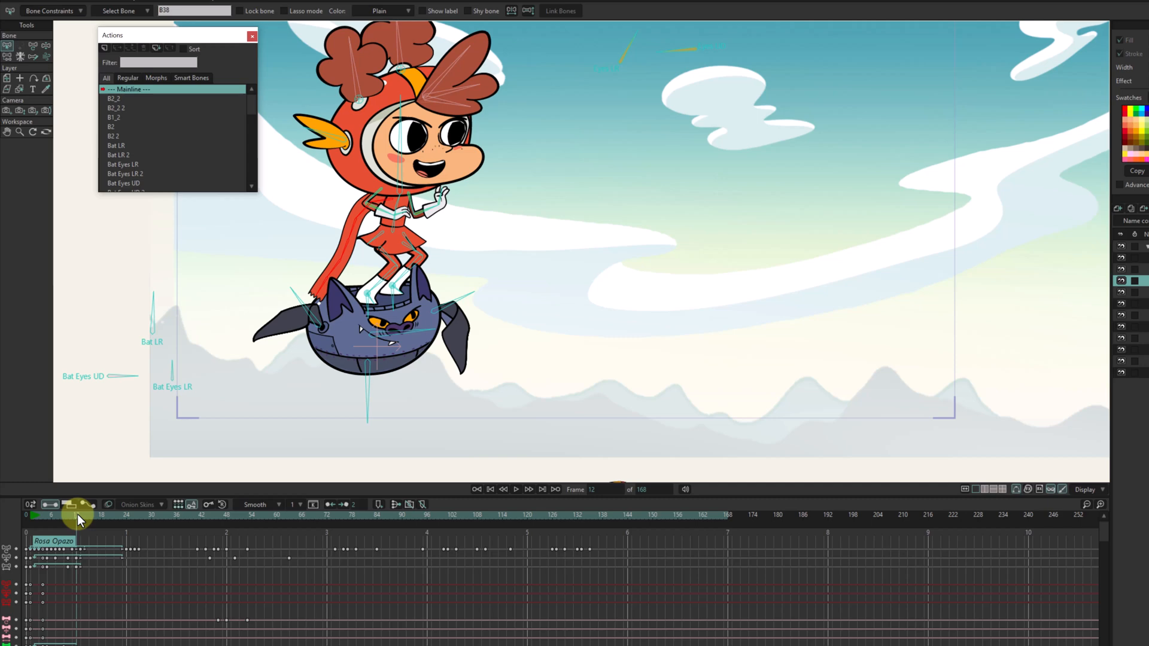
scroll(368, 192, "up", 2)
left_click_drag(395, 218, 450, 179)
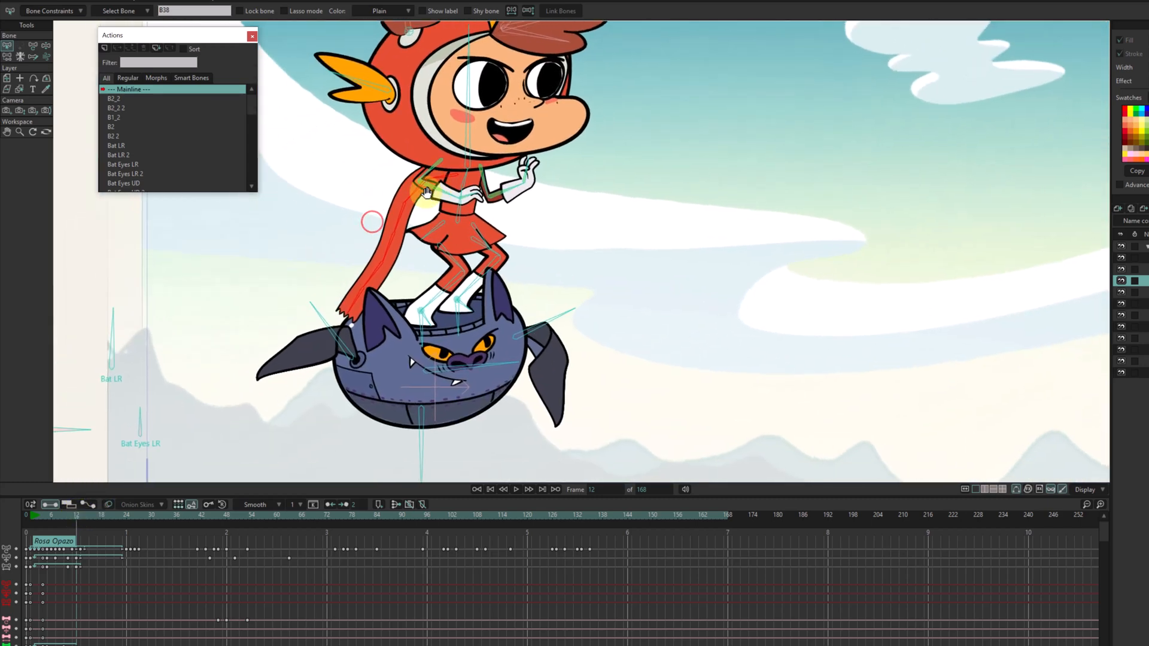
left_click(33, 56)
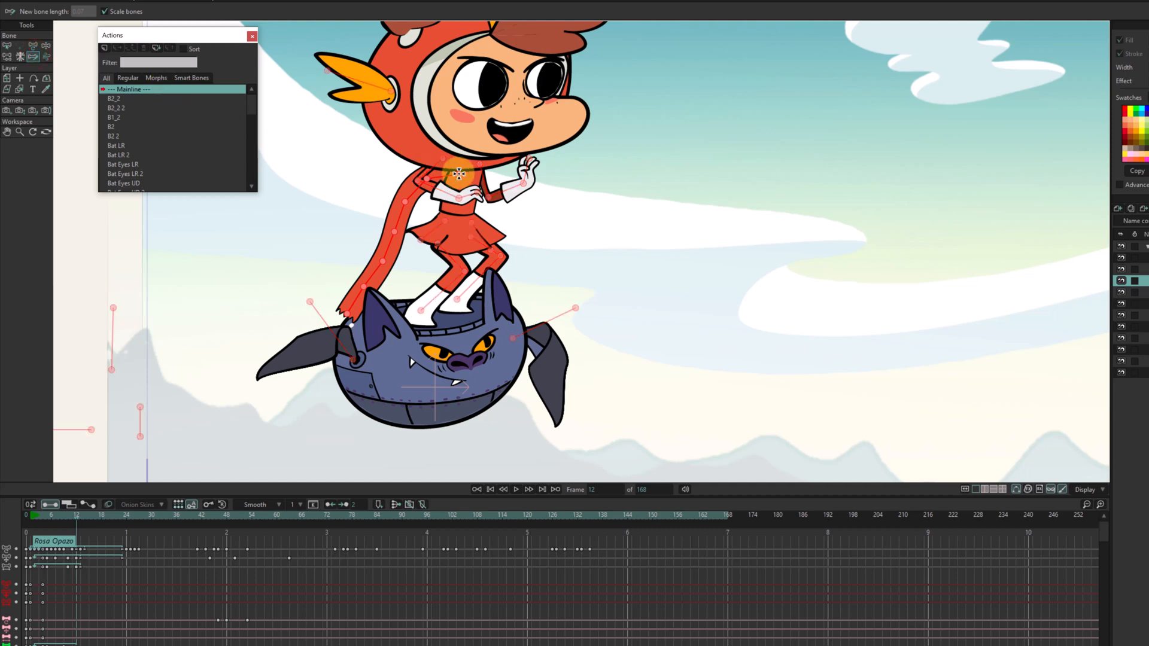
mouse_move(459, 174)
left_mouse_down()
mouse_move(427, 201)
mouse_move(379, 198)
mouse_move(341, 213)
mouse_move(312, 241)
left_mouse_up()
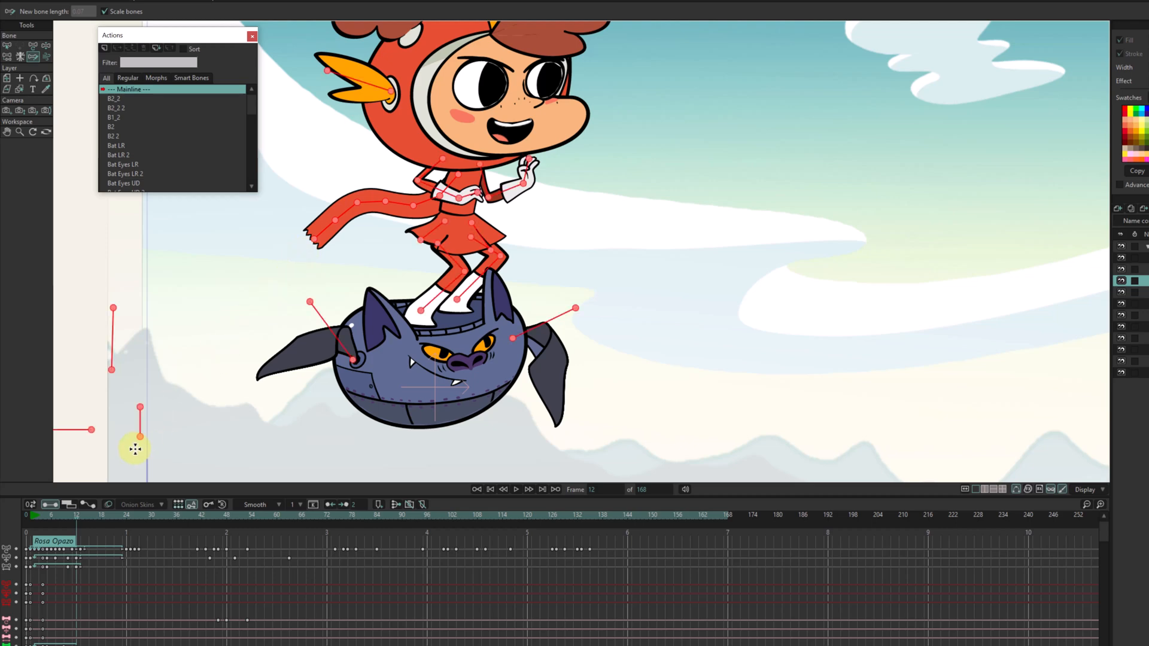
Pose the scarf at frame 14 by tracing from its first bone a path that sags and lifts at the tip, and advance to frame 17.
left_click_drag(77, 516, 84, 515)
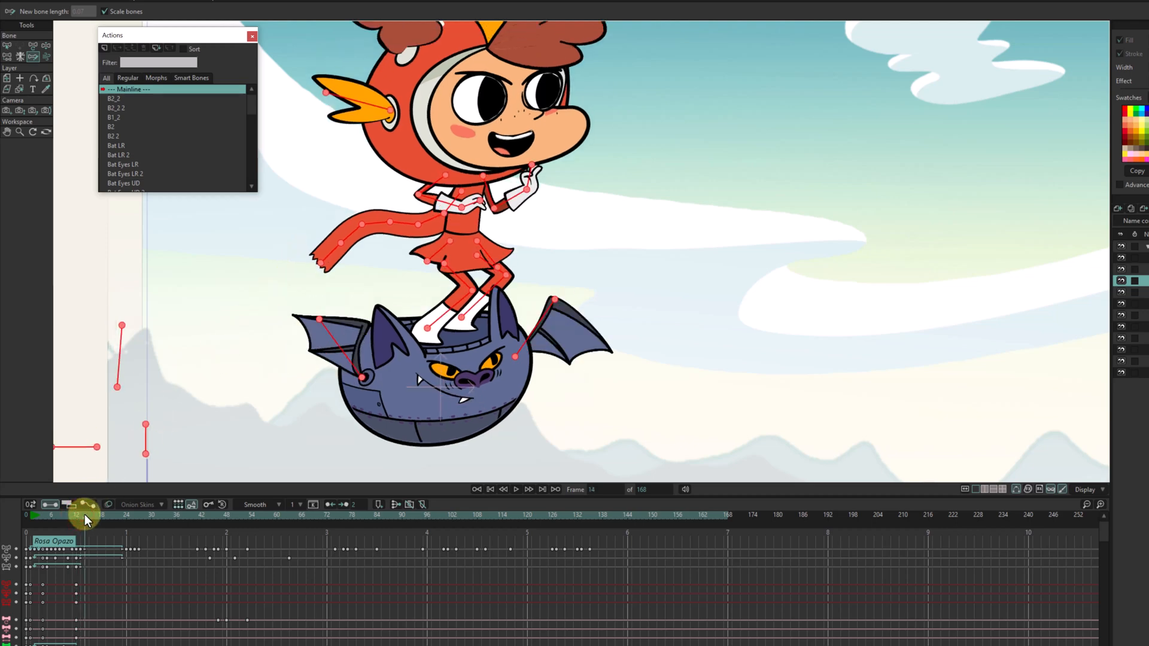
left_click(463, 190)
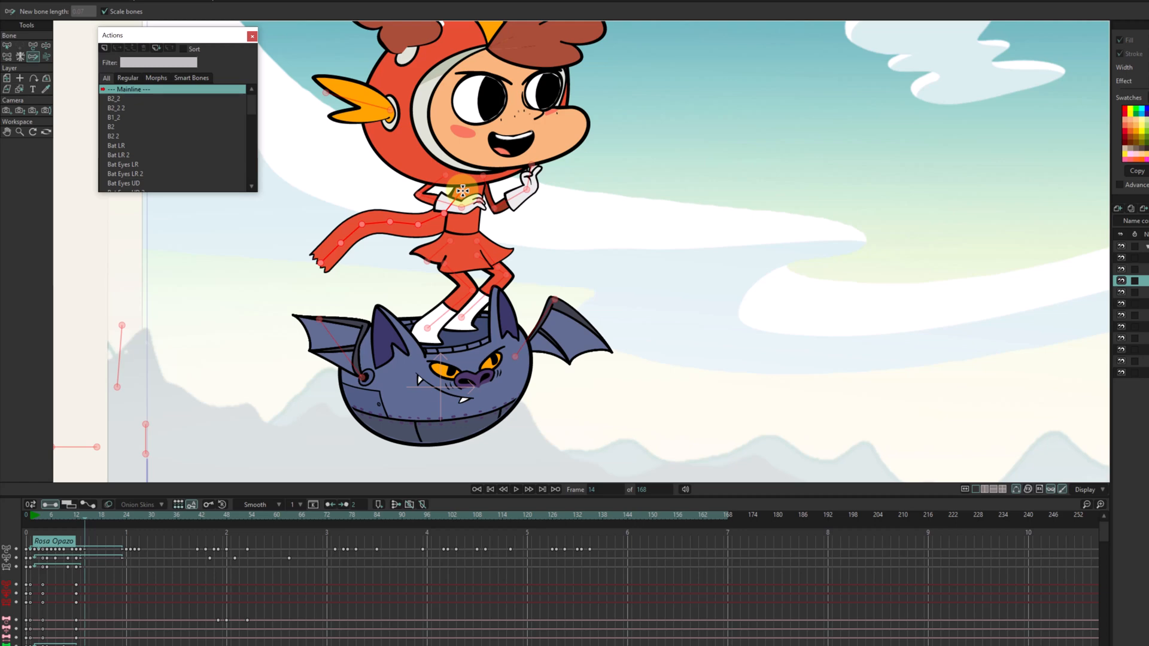
mouse_move(462, 191)
left_mouse_down()
mouse_move(423, 257)
mouse_move(329, 257)
left_mouse_up()
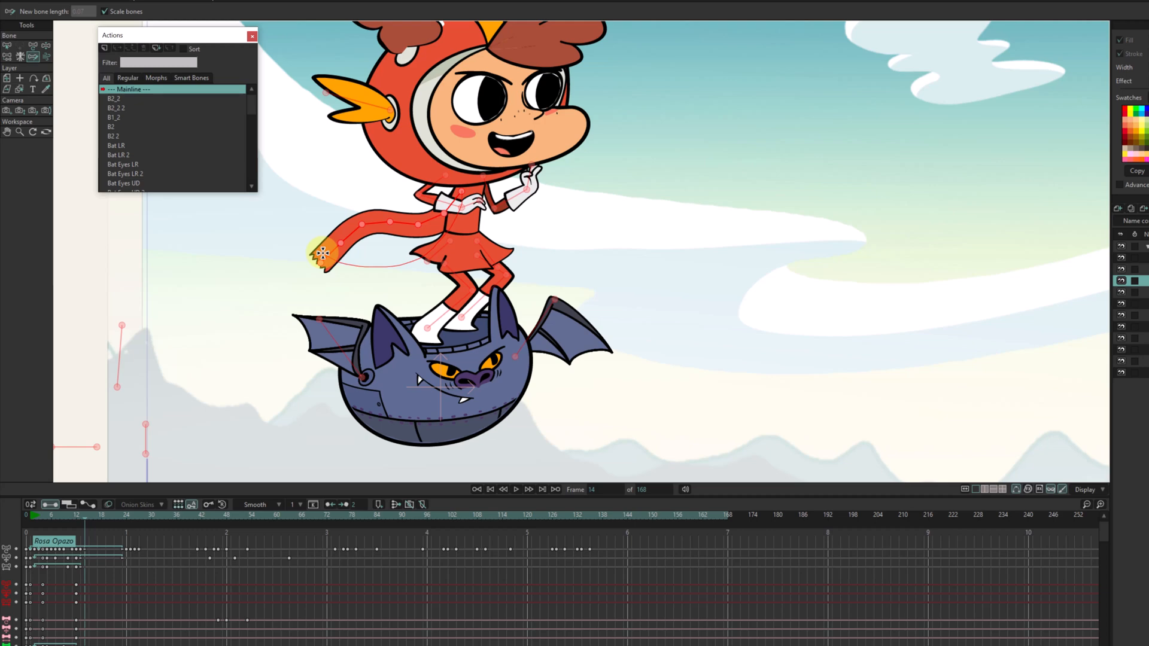
left_click_drag(323, 253, 322, 253)
left_click_drag(85, 518, 96, 515)
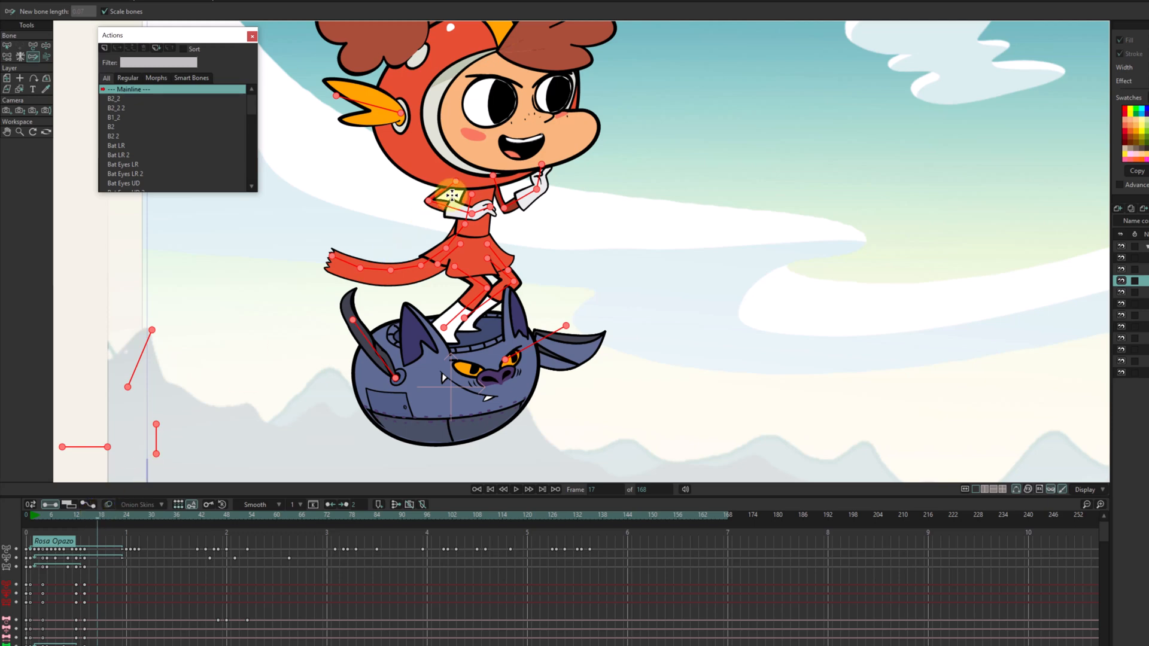
left_click(472, 194)
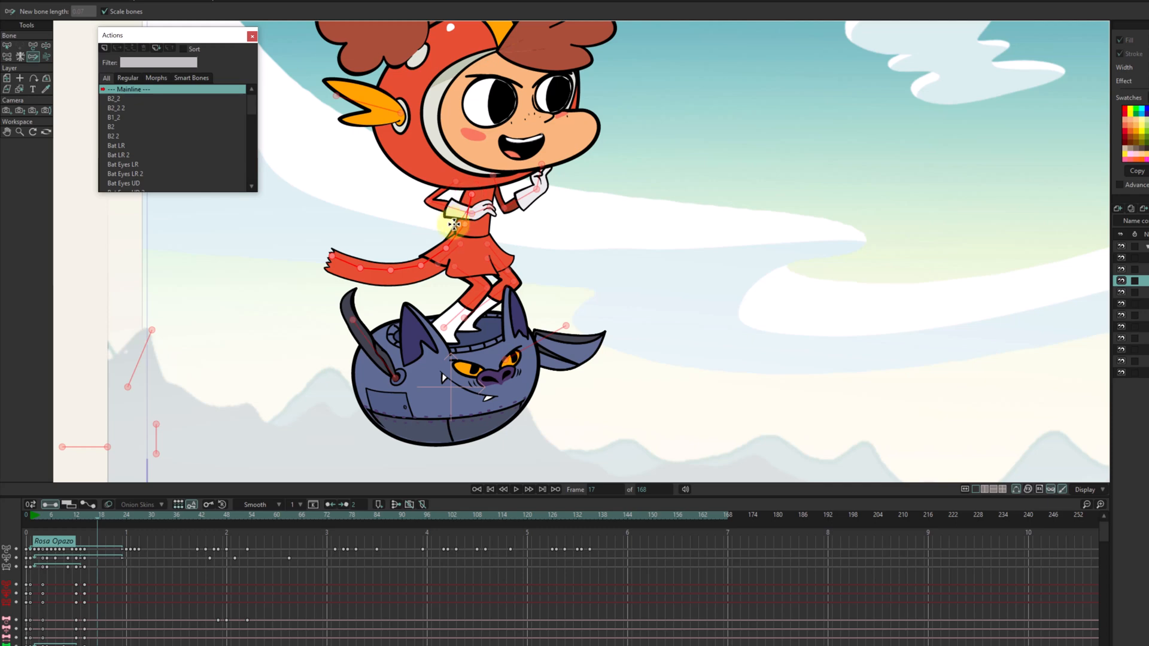
mouse_move(441, 230)
left_mouse_down()
mouse_move(367, 244)
mouse_move(319, 288)
left_mouse_up()
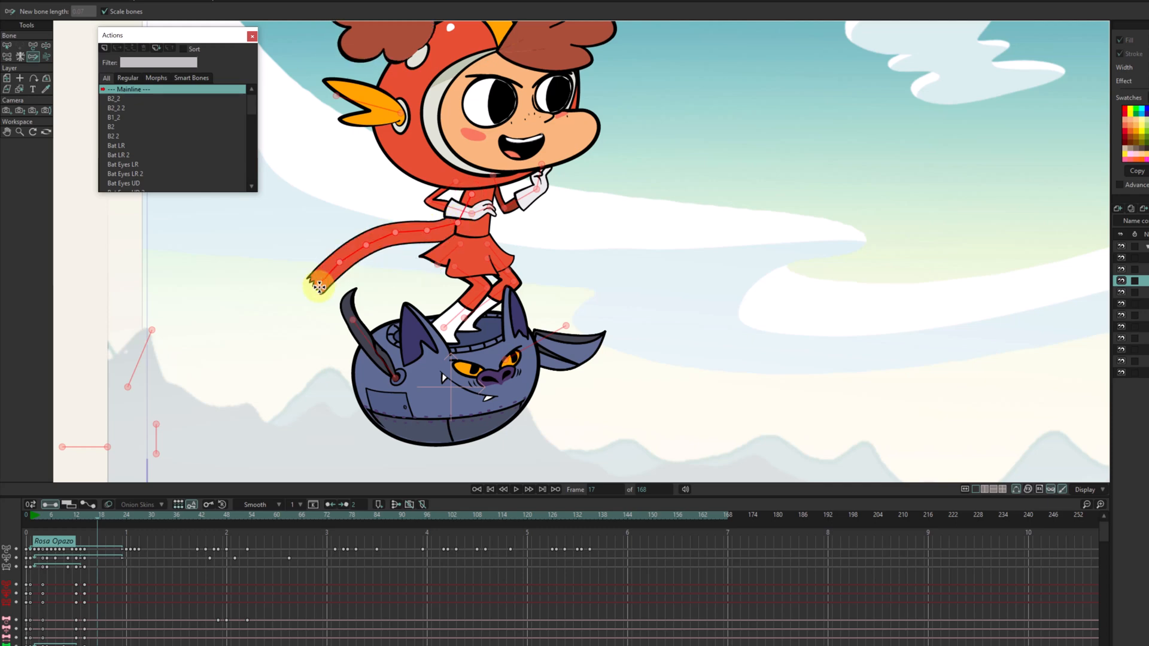
key("ctrl+z")
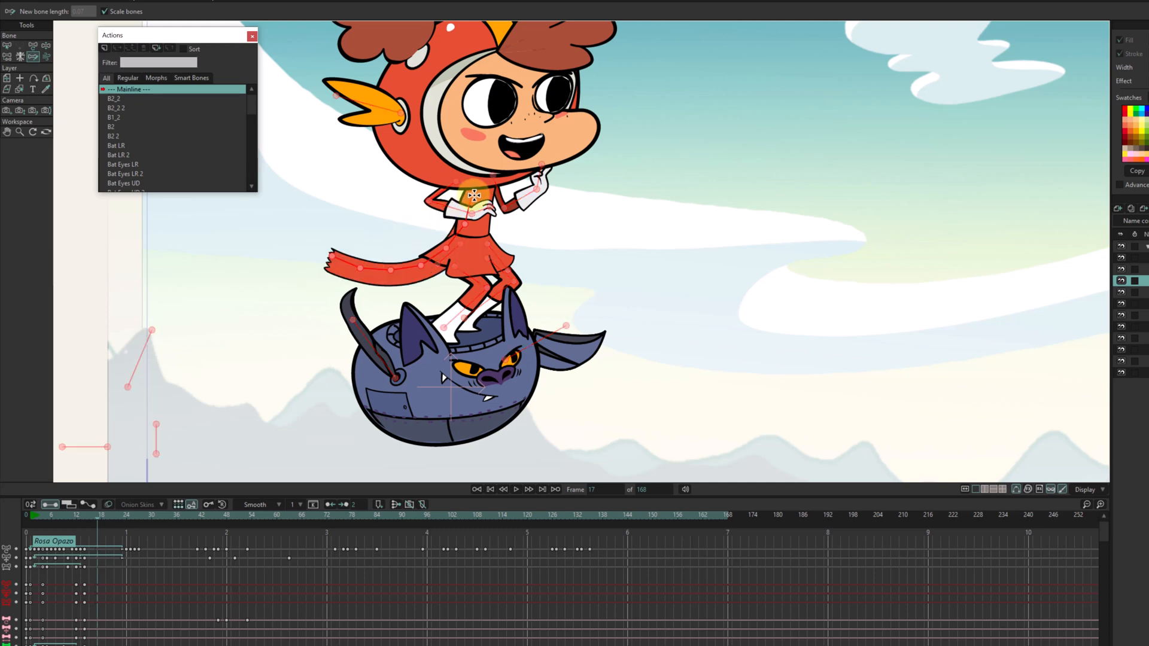
left_click(474, 196)
left_click(474, 195)
mouse_move(474, 195)
left_mouse_down()
mouse_move(455, 221)
mouse_move(325, 276)
left_mouse_up()
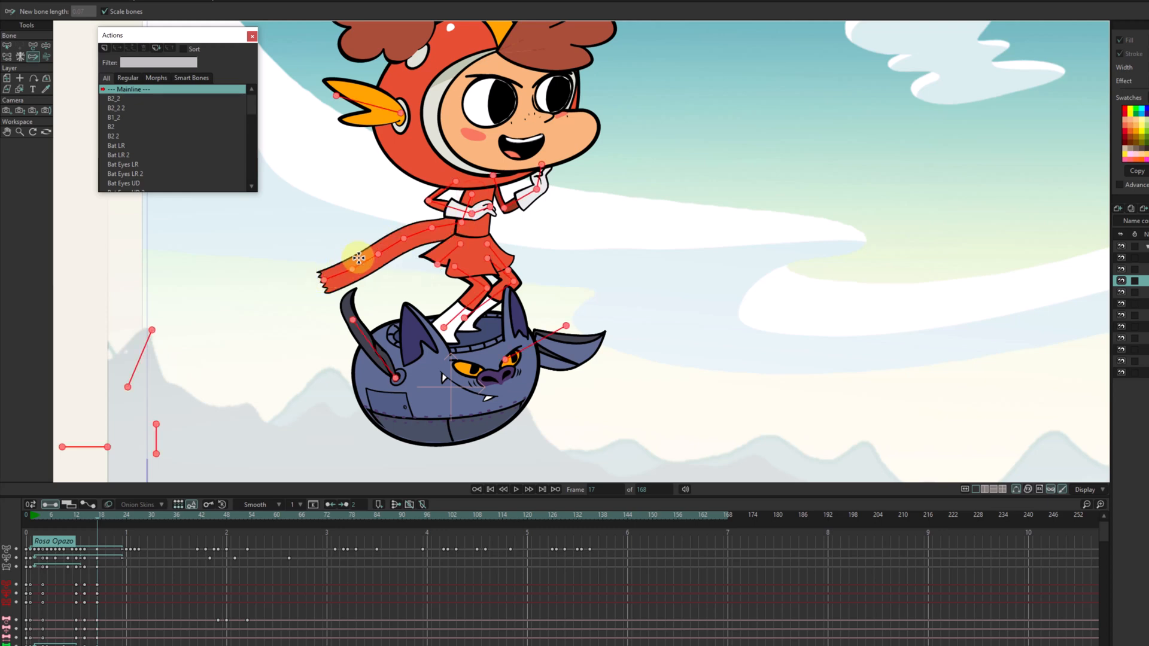
key("ctrl+z")
Pose the scarf at frame 17 with Sketch Bones, tracing from its first bone a path that drops steeply and sweeps outward to a raised tip.
left_click(474, 194)
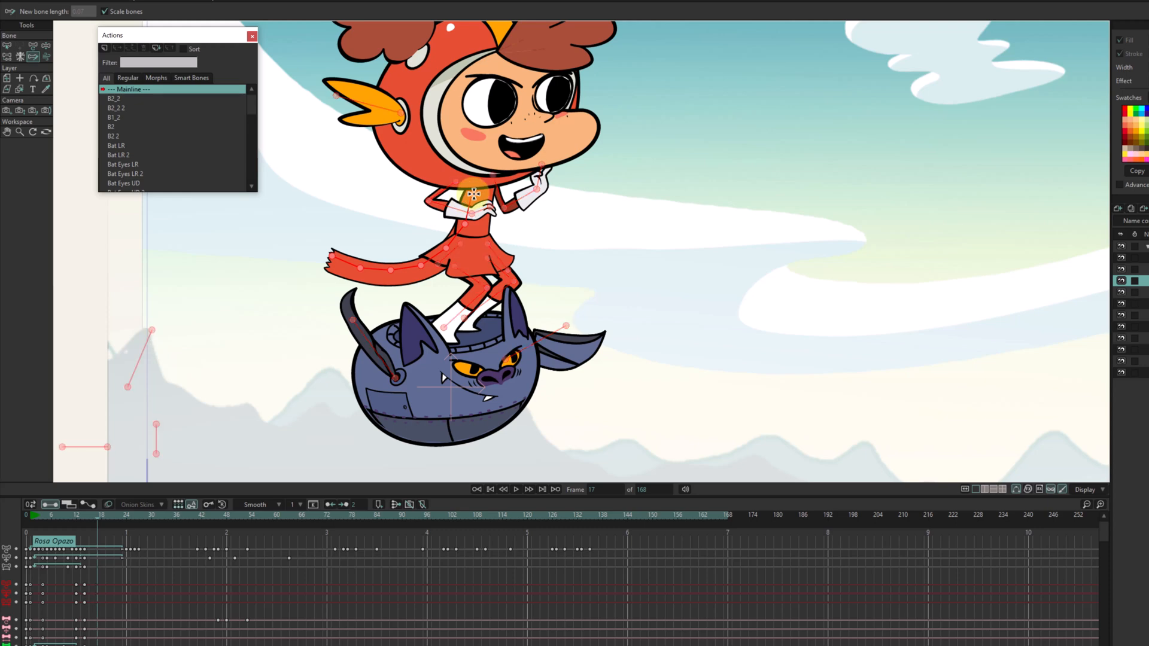
left_click(474, 194)
mouse_move(474, 194)
left_mouse_down()
mouse_move(452, 189)
mouse_move(440, 219)
mouse_move(373, 273)
mouse_move(313, 256)
mouse_move(311, 268)
left_mouse_up()
left_click(154, 456)
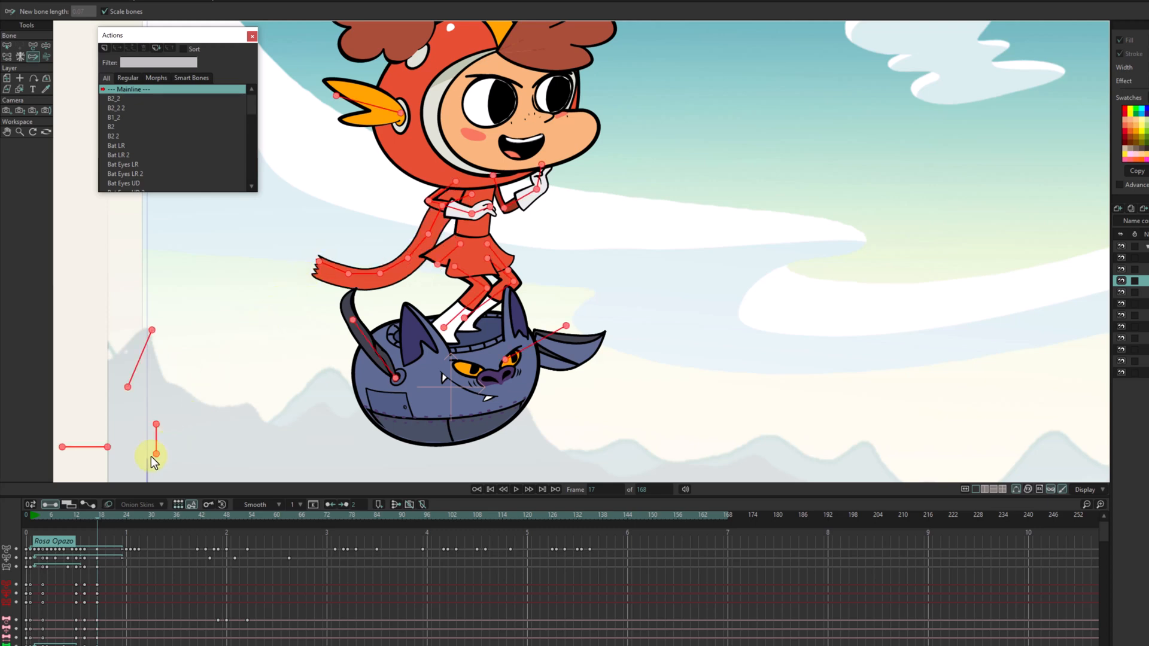
Pose the scarf at frame 20 by tracing from its first bone a path that arches outward and droops toward the tip.
left_click_drag(99, 516, 110, 516)
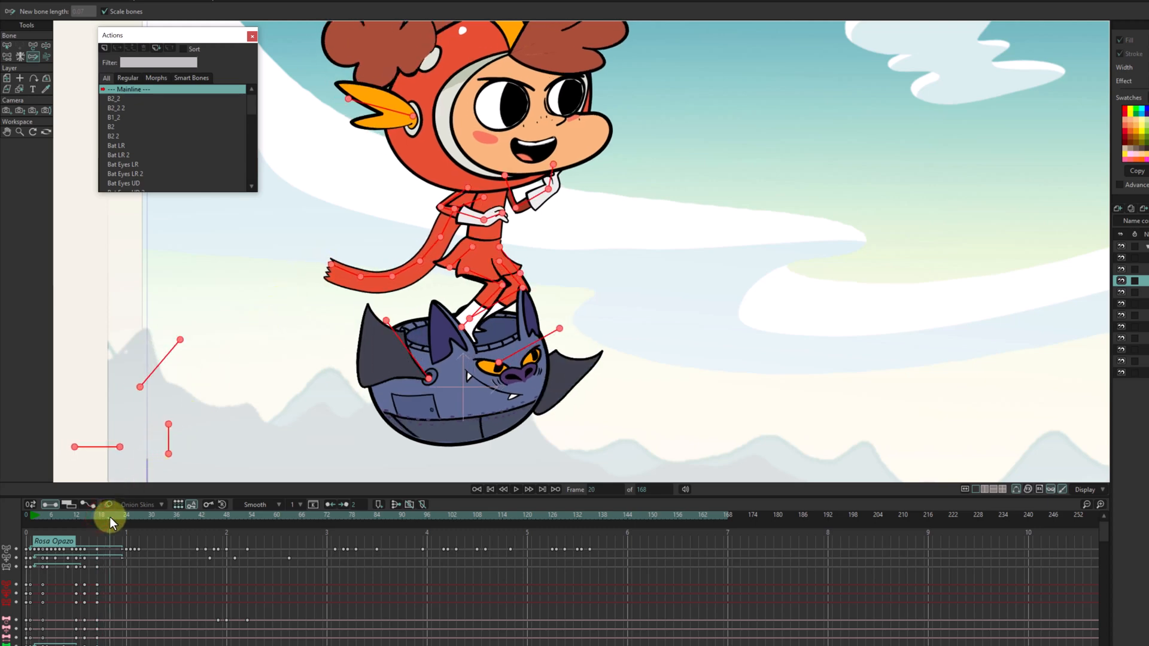
left_click(484, 197)
mouse_move(484, 197)
left_mouse_down()
mouse_move(451, 189)
mouse_move(378, 213)
mouse_move(323, 257)
left_mouse_up()
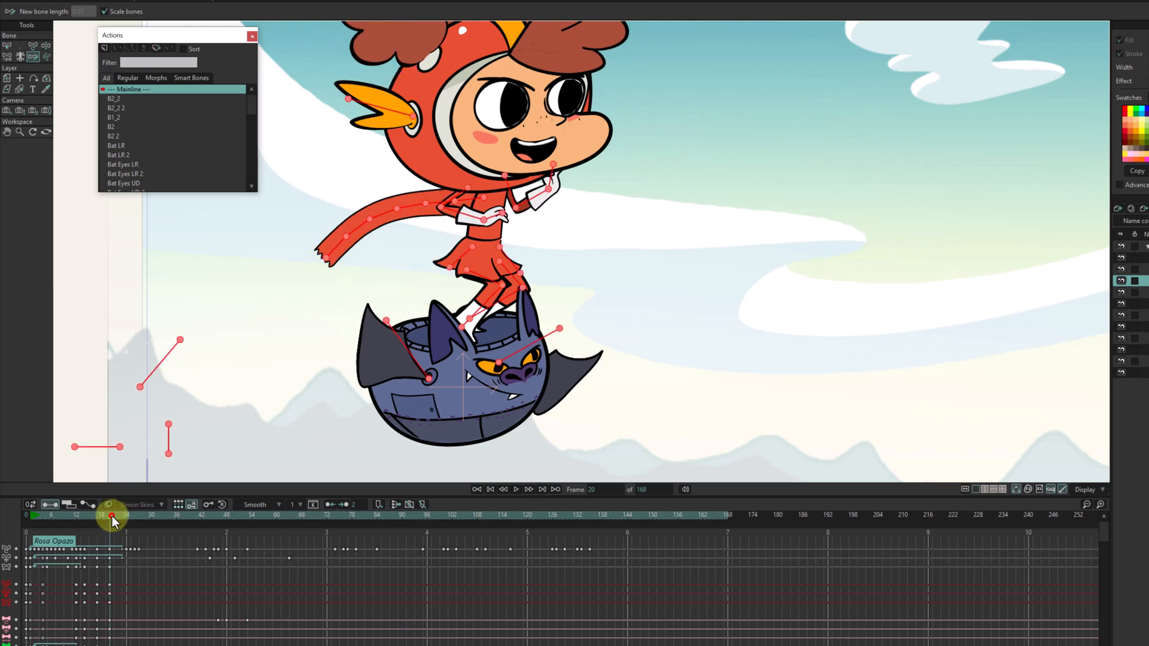
Pose the scarf at frame 24 by tracing from its first bone a wavy path that dips, arches over and bends down at the tip.
left_click_drag(113, 516, 124, 519)
left_click(502, 199)
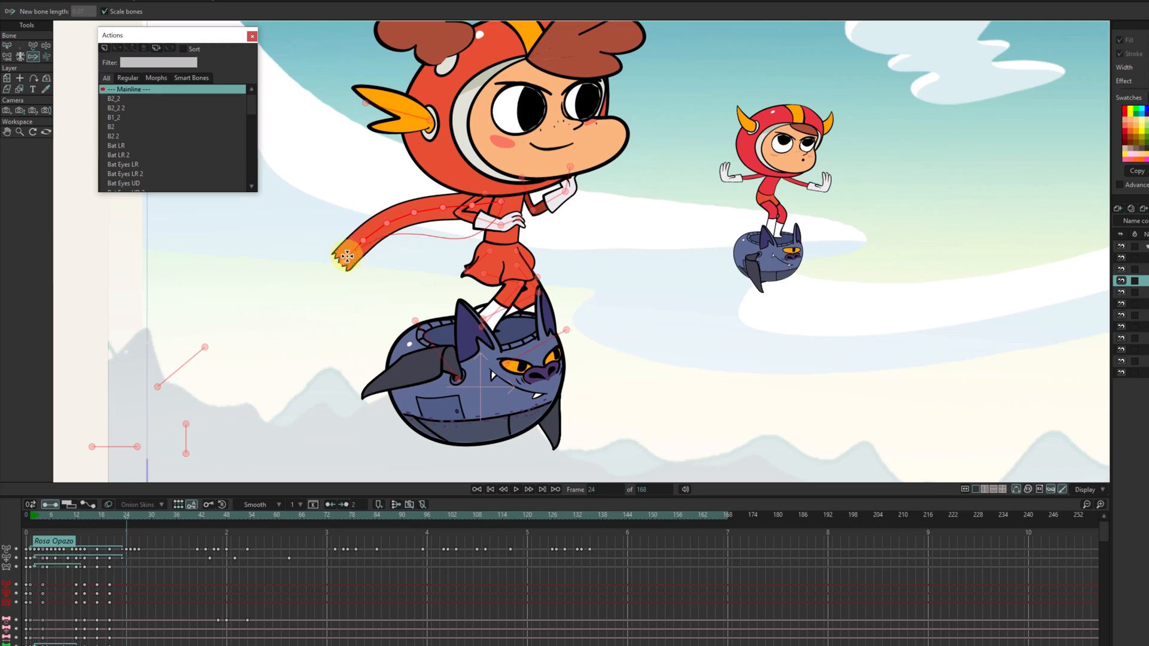
left_click_drag(347, 256, 321, 277)
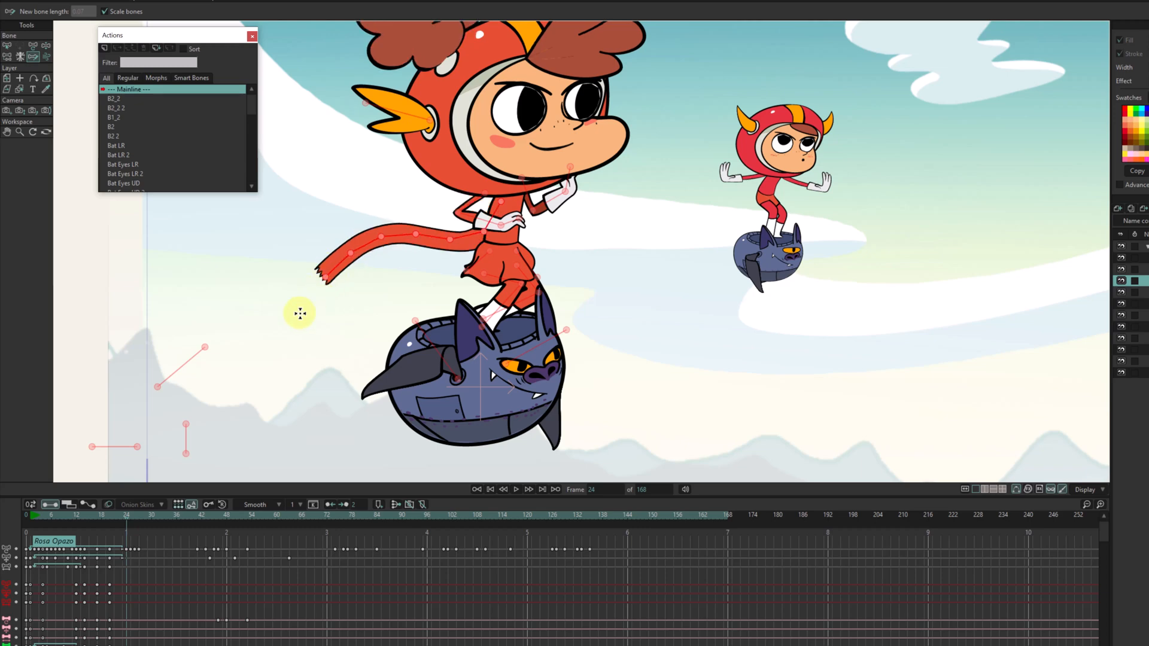
Pose the scarf at frame 28 by tracing from its first bone a path that drops and levels outward, and advance to frame 32.
left_click(131, 516)
left_click_drag(131, 516, 142, 517)
left_click(516, 205)
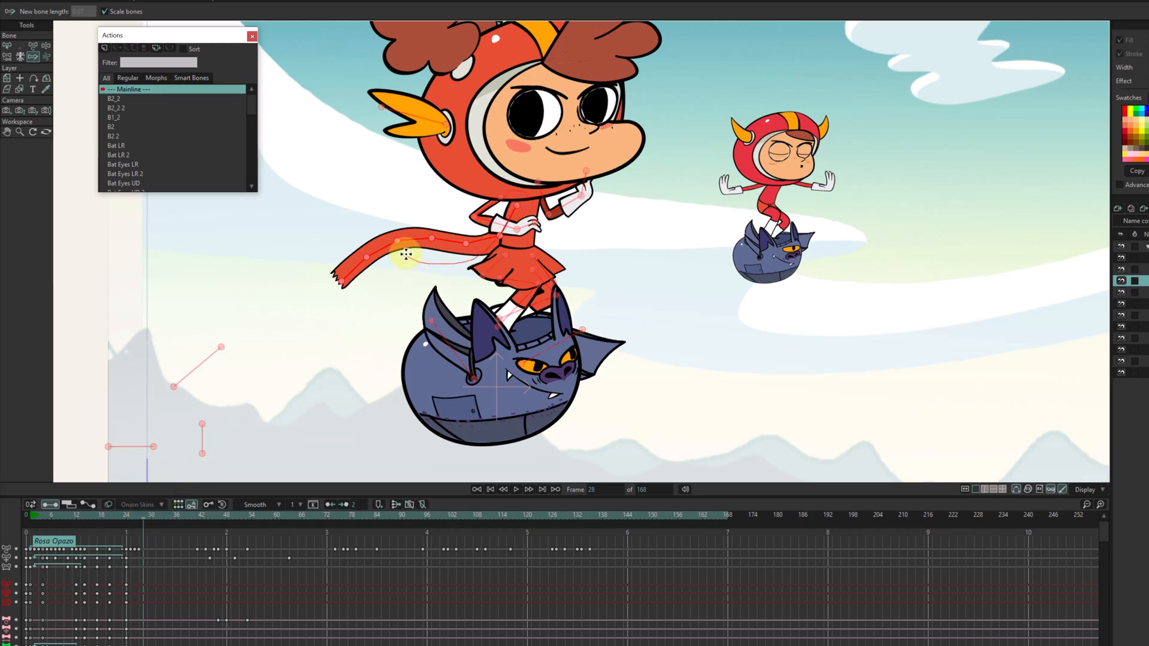
left_click_drag(409, 254, 405, 254)
left_click_drag(545, 255, 450, 264)
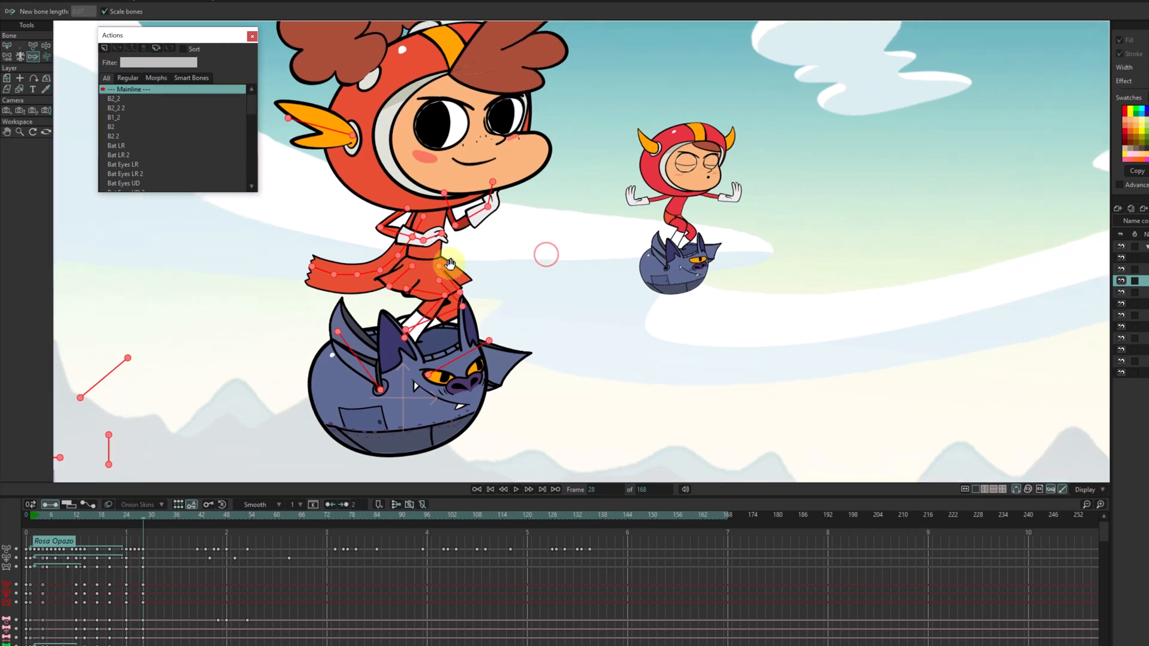
left_click(147, 515)
left_click_drag(153, 514, 159, 512)
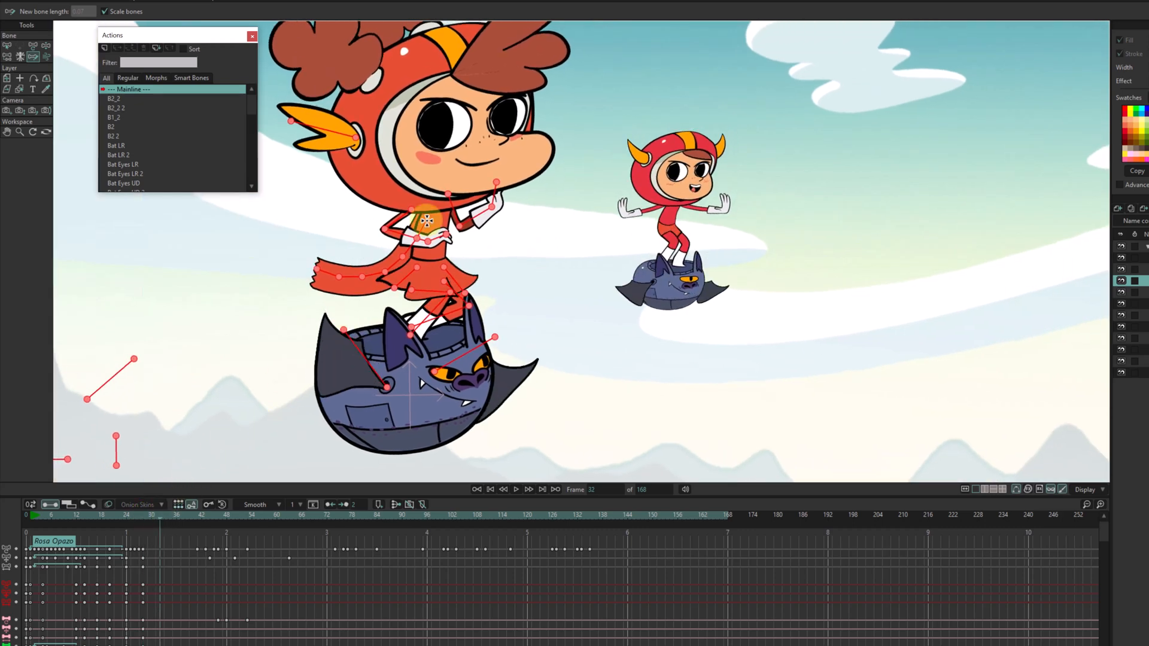
Try posing only the scarf's outer bones at frame 32 by tracing an arched path from a mid-chain bone, and undo it.
left_click_drag(426, 220, 427, 221)
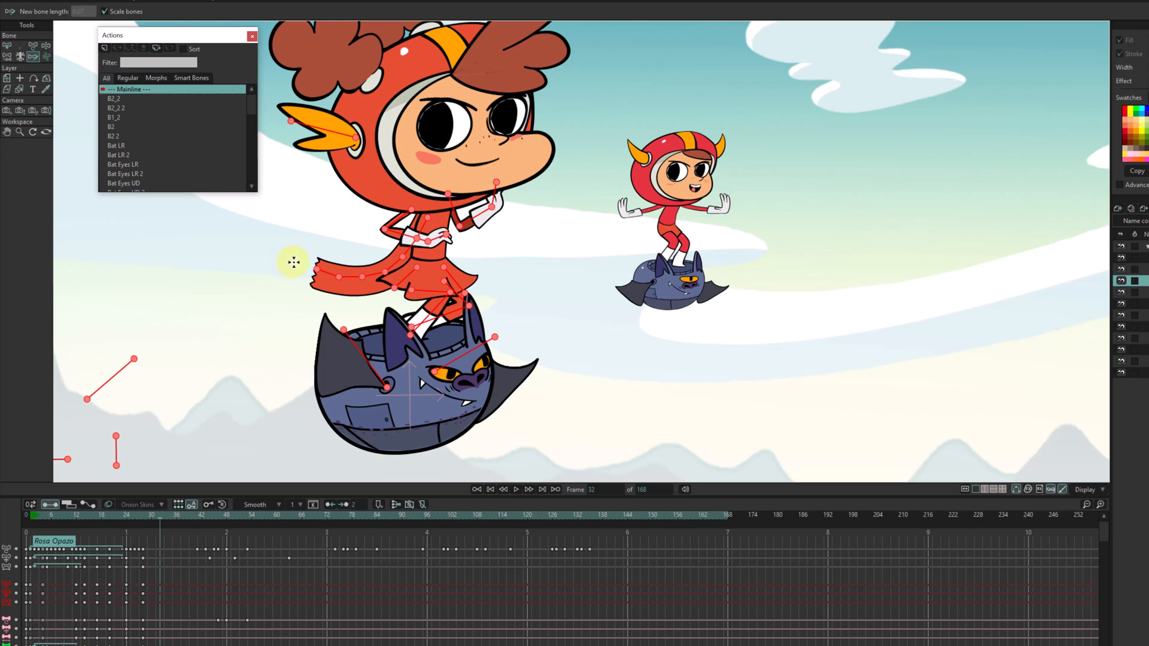
left_click(426, 221)
left_click(427, 221)
left_click(427, 221)
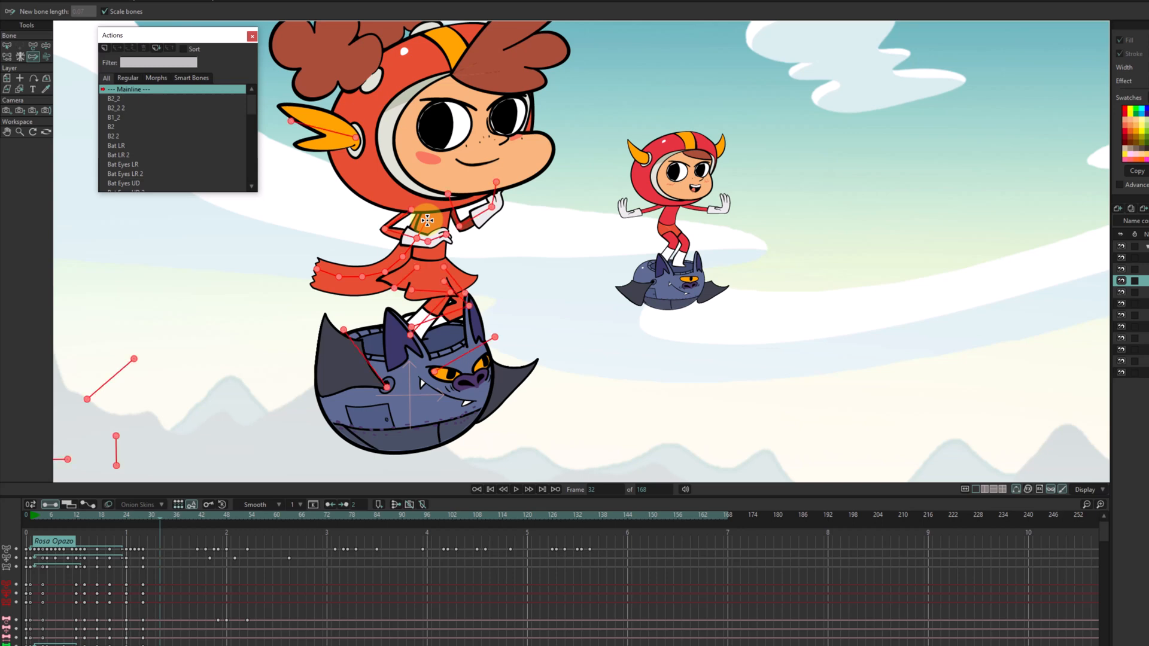
left_click(396, 264)
left_click(396, 265)
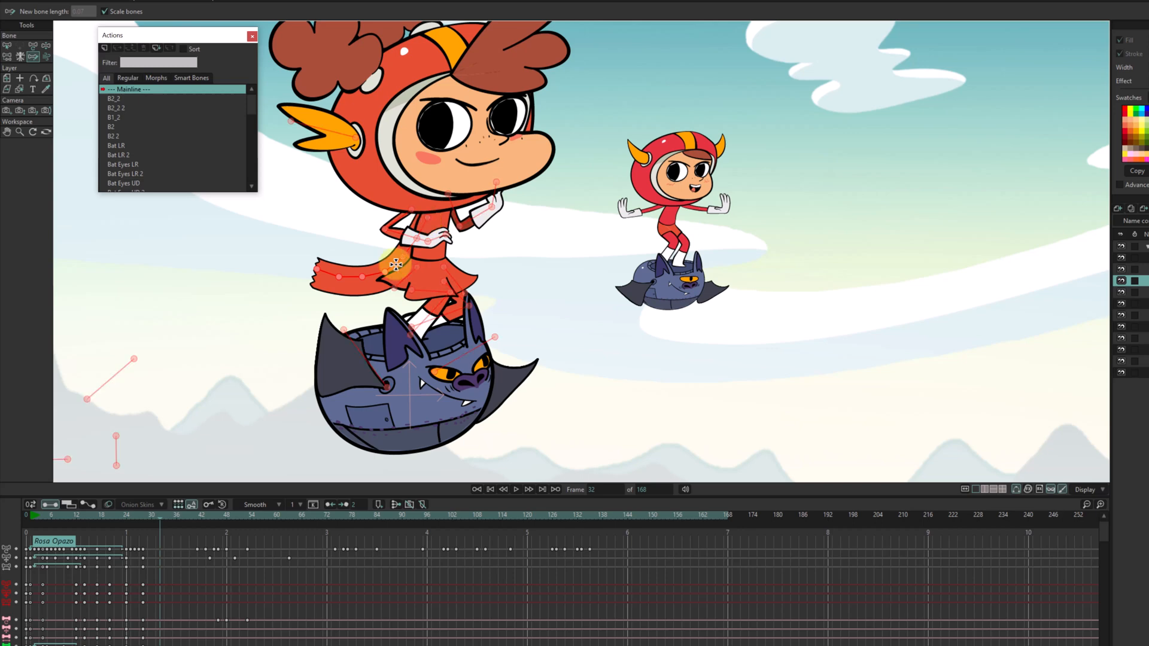
left_click(364, 278)
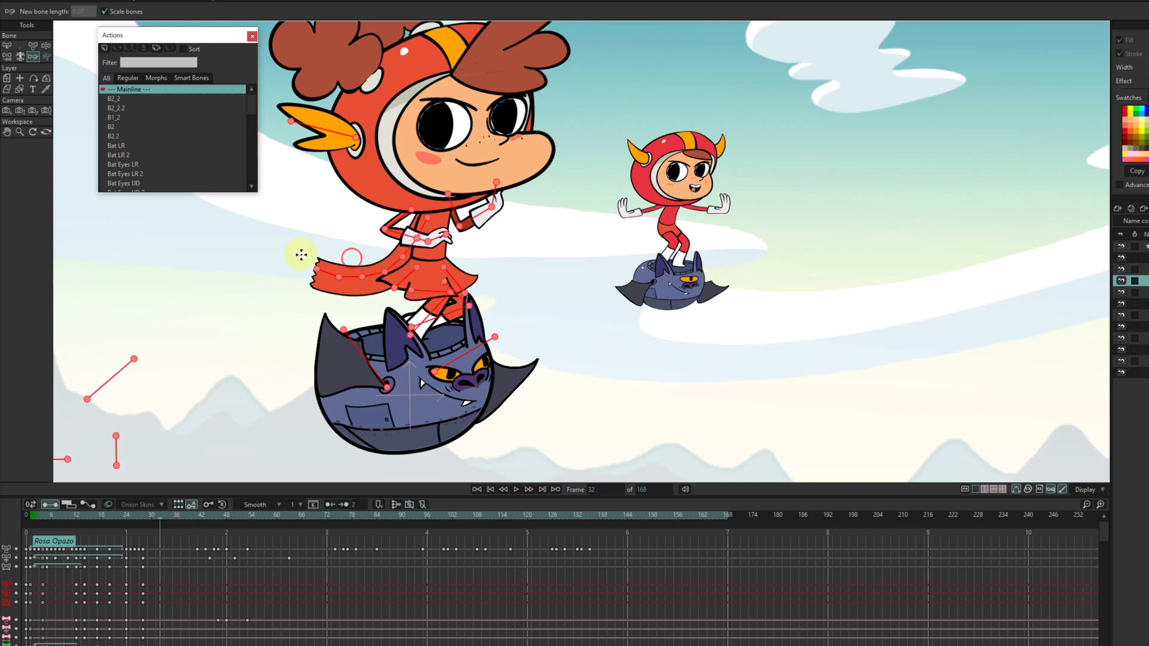
mouse_move(362, 278)
left_mouse_down()
mouse_move(351, 249)
mouse_move(286, 264)
left_mouse_up()
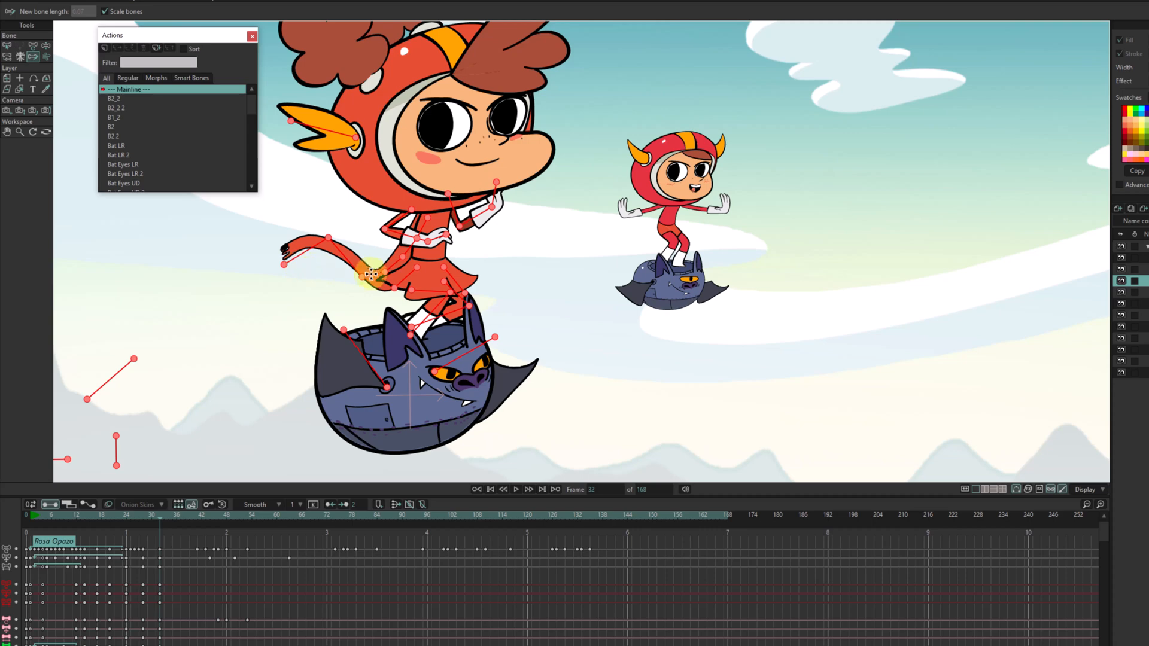
key("ctrl+z")
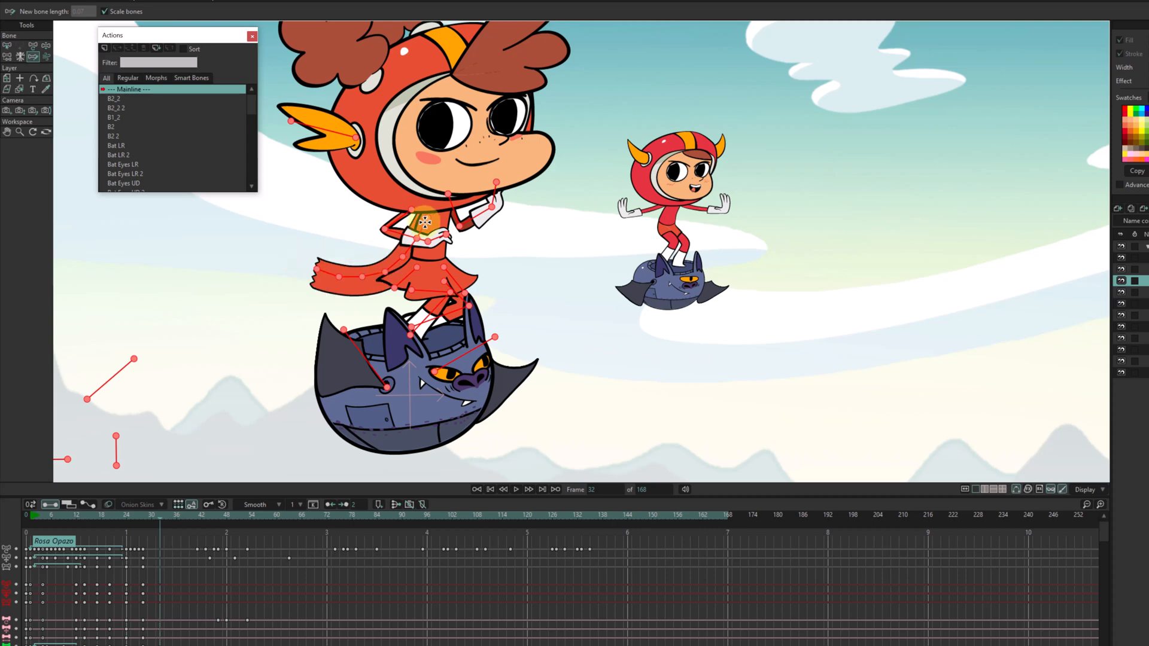
Pose the scarf at frame 32 by tracing from its first bone a path that falls steeply and curls up at the tip, replacing a shallower trace.
mouse_move(429, 218)
left_mouse_down()
mouse_move(401, 223)
mouse_move(360, 265)
mouse_move(295, 258)
left_mouse_up()
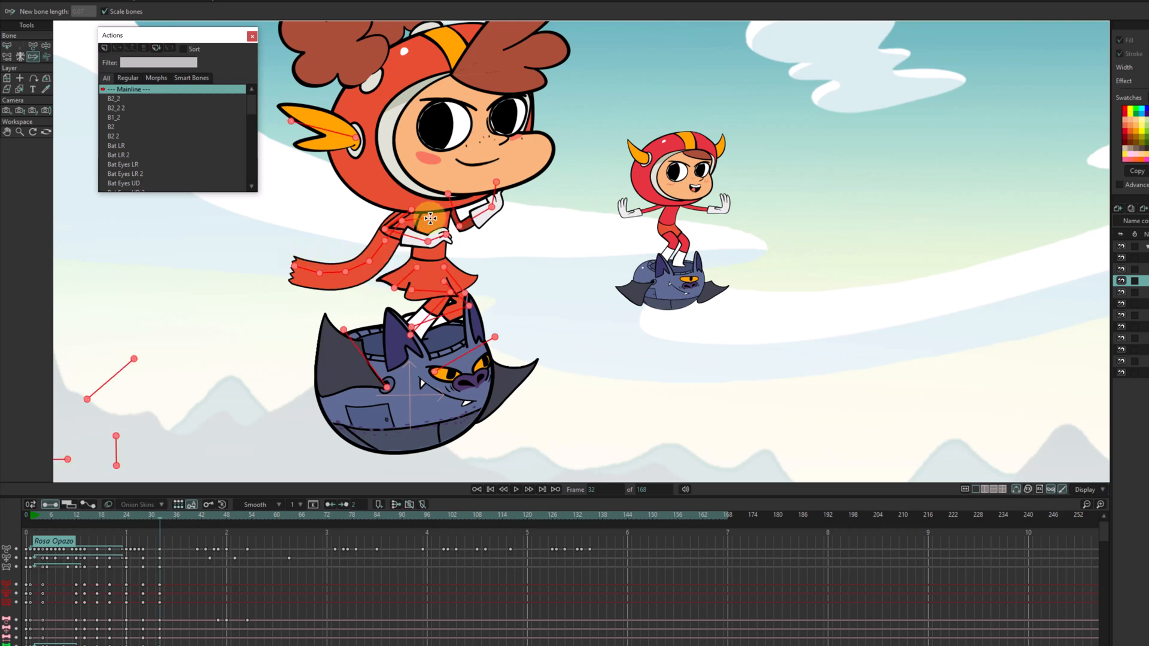
mouse_move(429, 218)
left_mouse_down()
mouse_move(393, 200)
mouse_move(368, 212)
mouse_move(343, 271)
mouse_move(297, 268)
mouse_move(286, 248)
left_mouse_up()
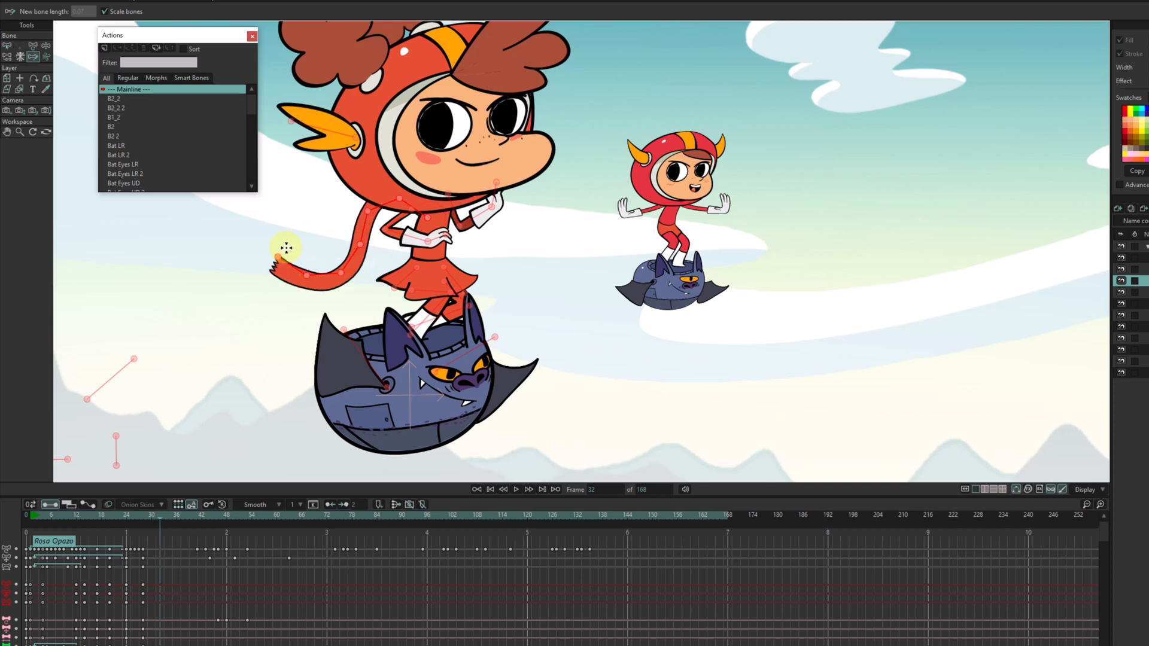
Pose the scarf at frame 35 by tracing from its first bone a path that arches outward and hangs straight down at the tip.
left_click(142, 518)
left_click_drag(153, 516, 171, 510)
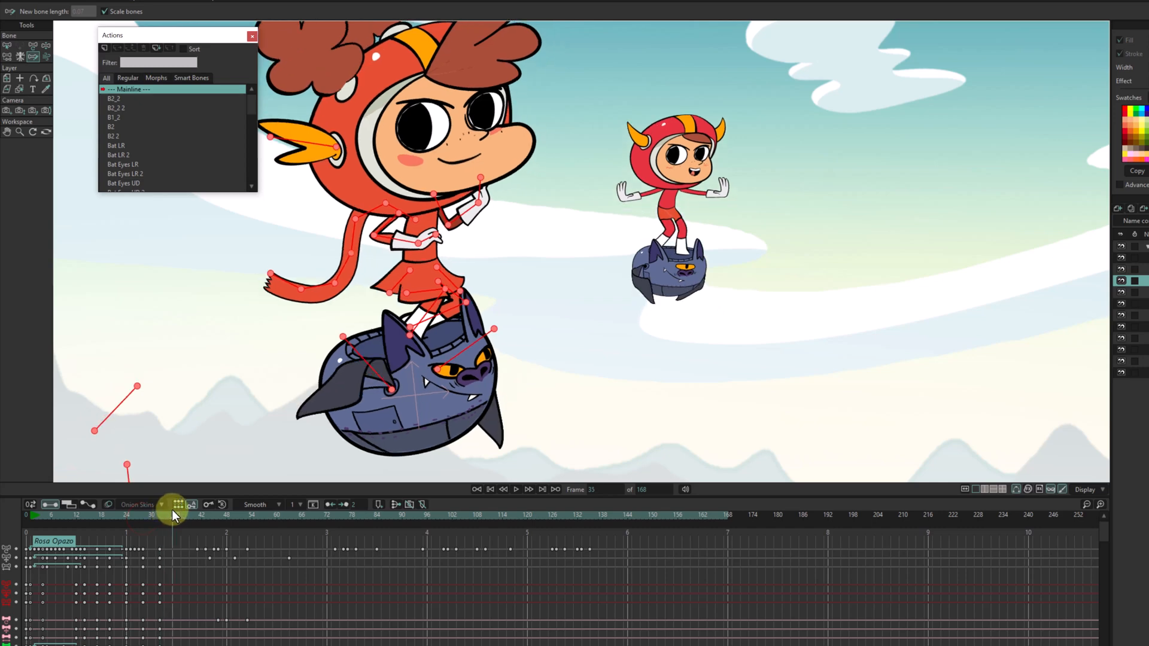
left_click(417, 221)
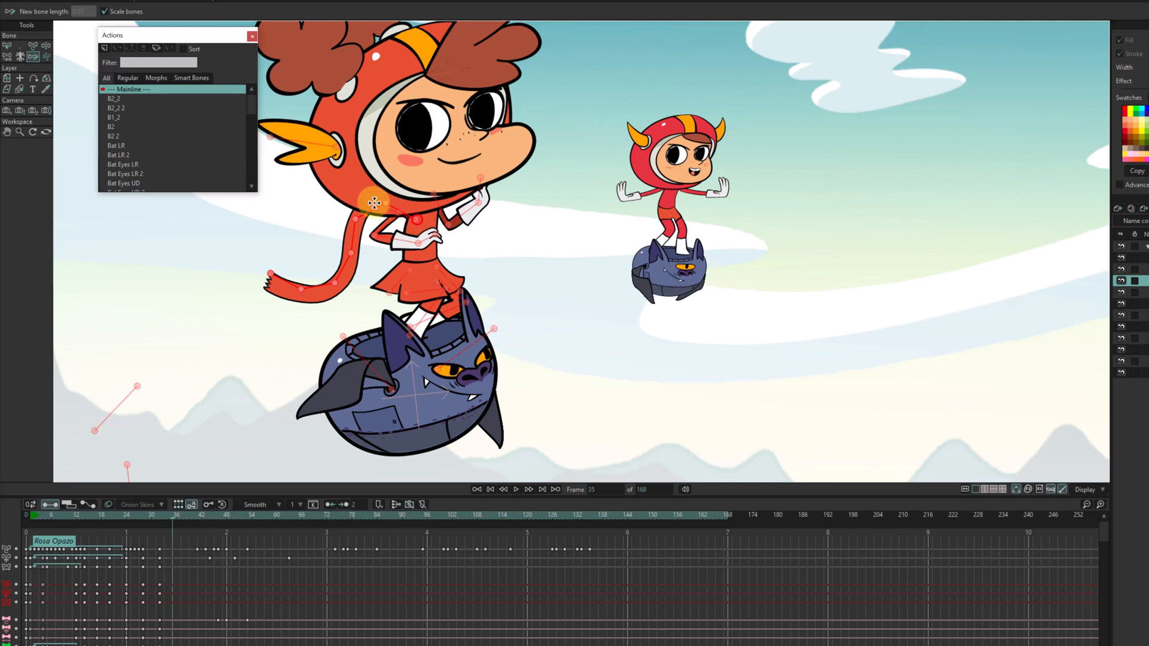
left_click(295, 290)
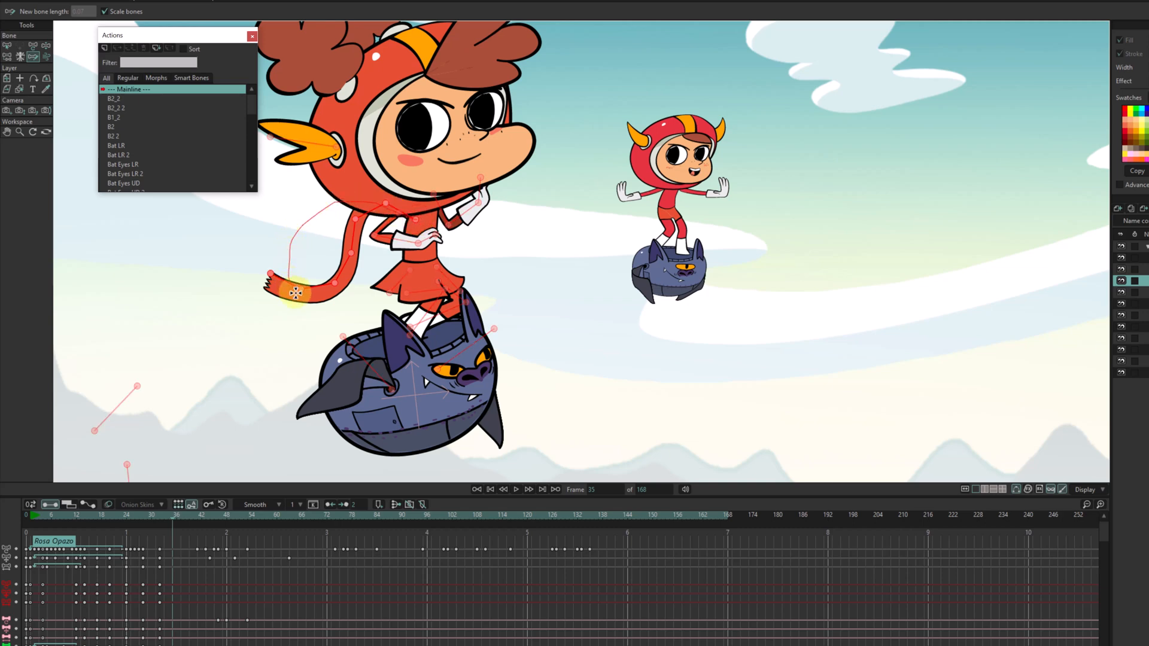
left_click_drag(295, 292, 289, 289)
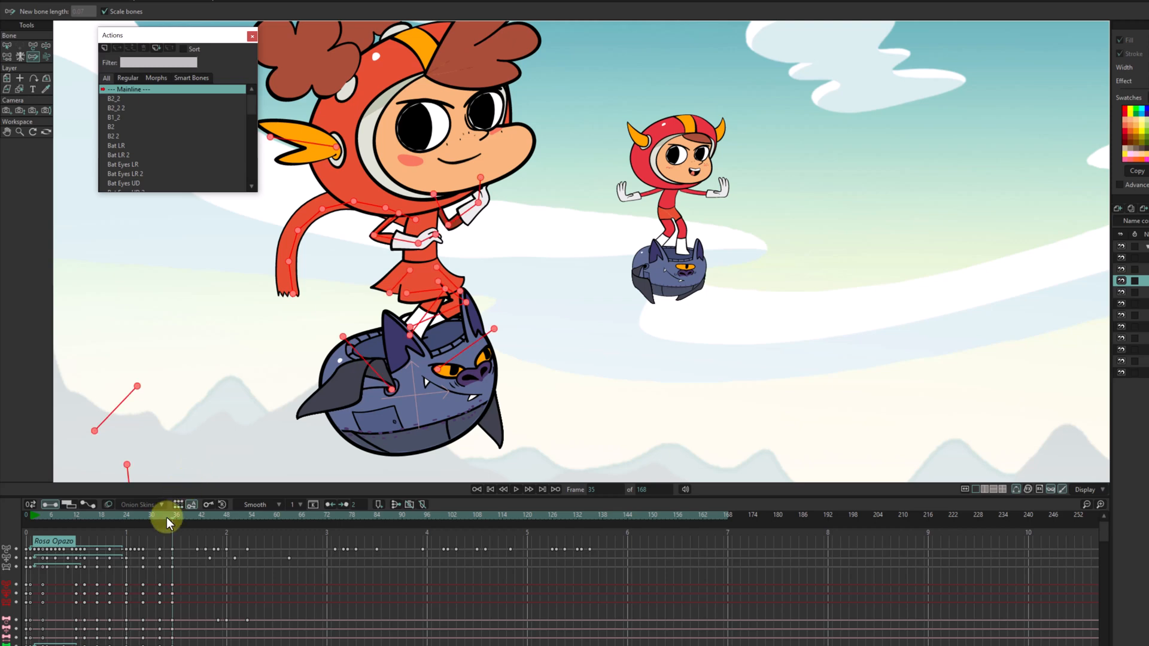
Advance the timeline to frame 39.
left_click_drag(166, 517, 189, 512)
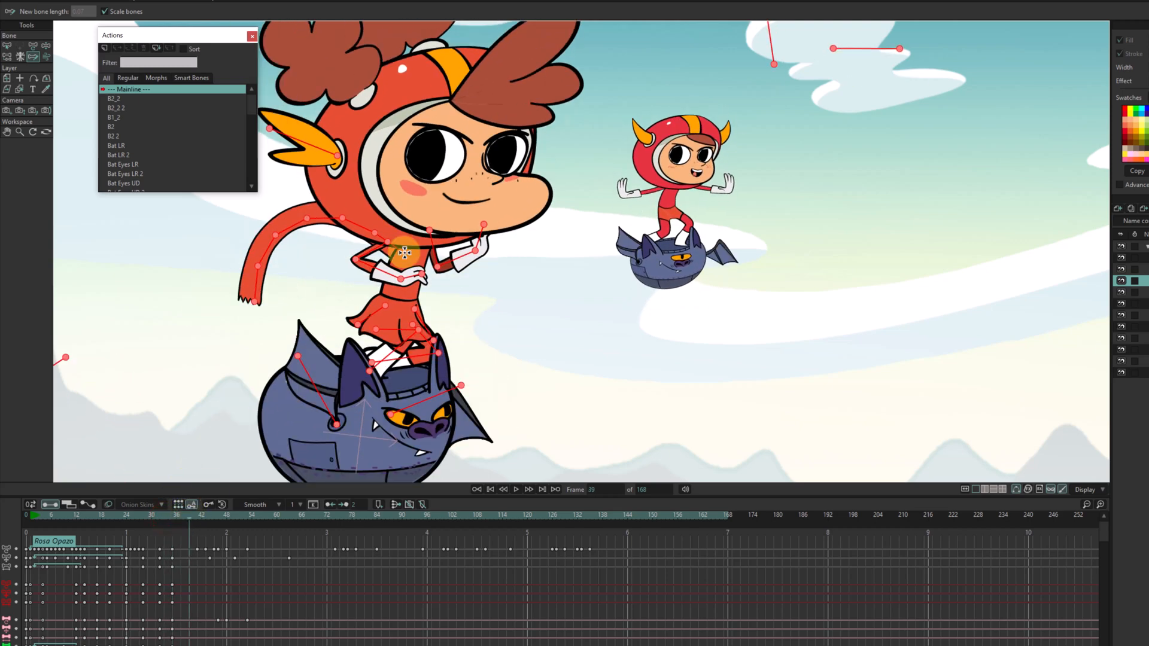
Try posing the scarf at frame 39 with two traces outward from the girl's chest, and undo them.
mouse_move(405, 252)
left_mouse_down()
mouse_move(368, 264)
mouse_move(271, 232)
left_mouse_up()
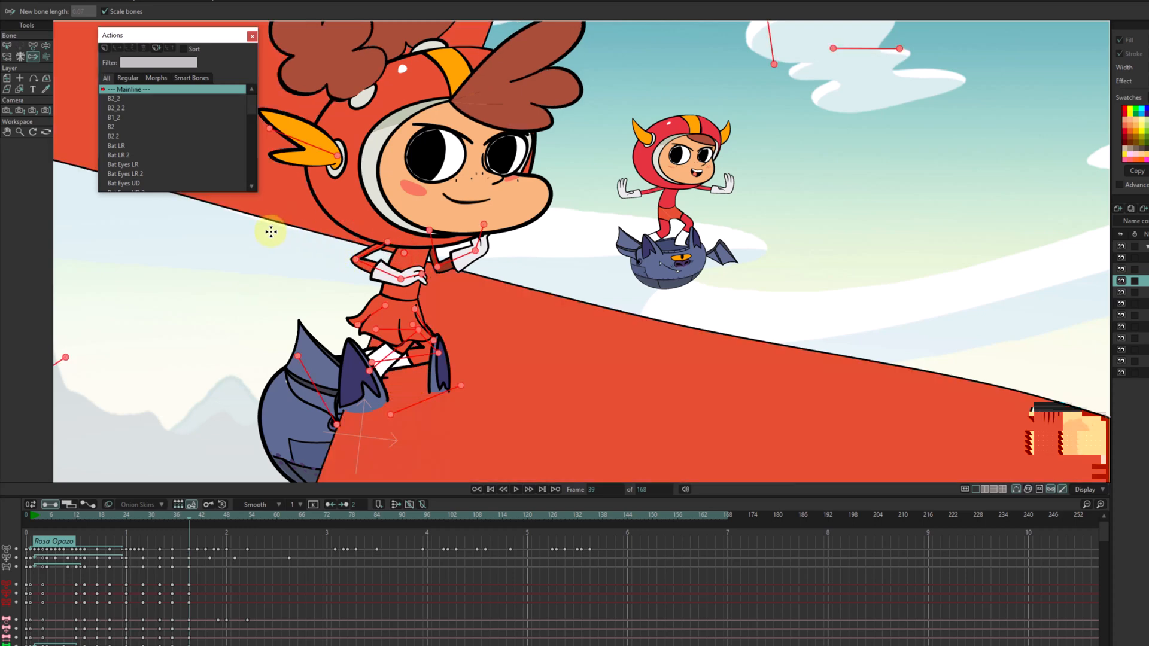
key("ctrl+z")
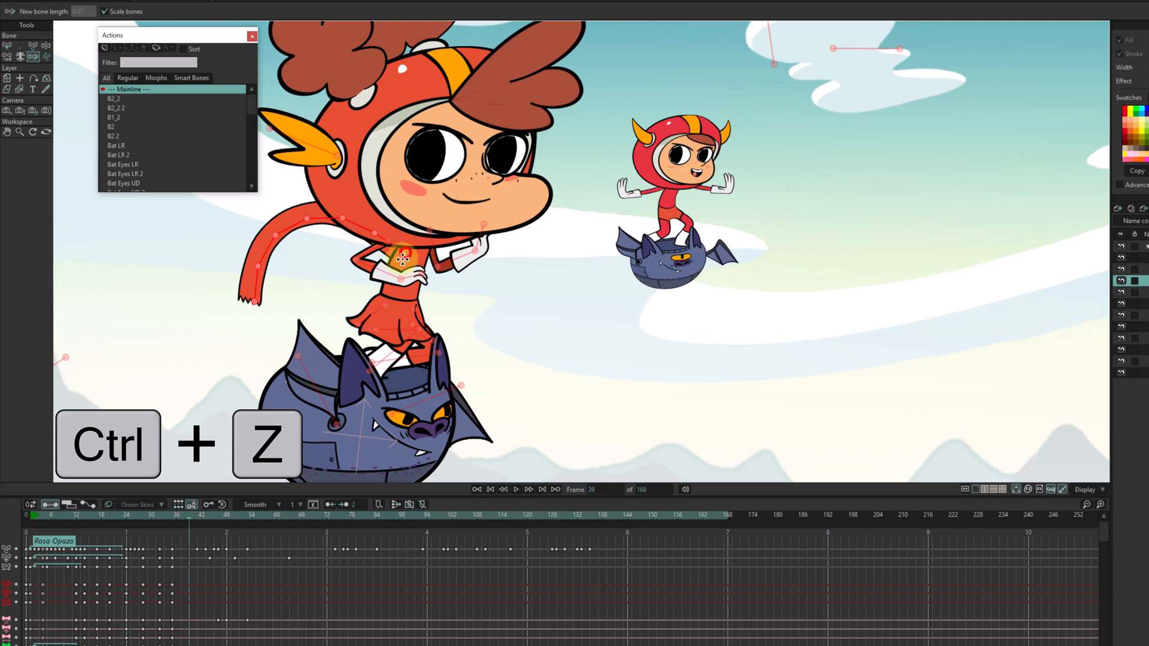
mouse_move(403, 258)
left_mouse_down()
mouse_move(367, 269)
mouse_move(317, 255)
left_mouse_up()
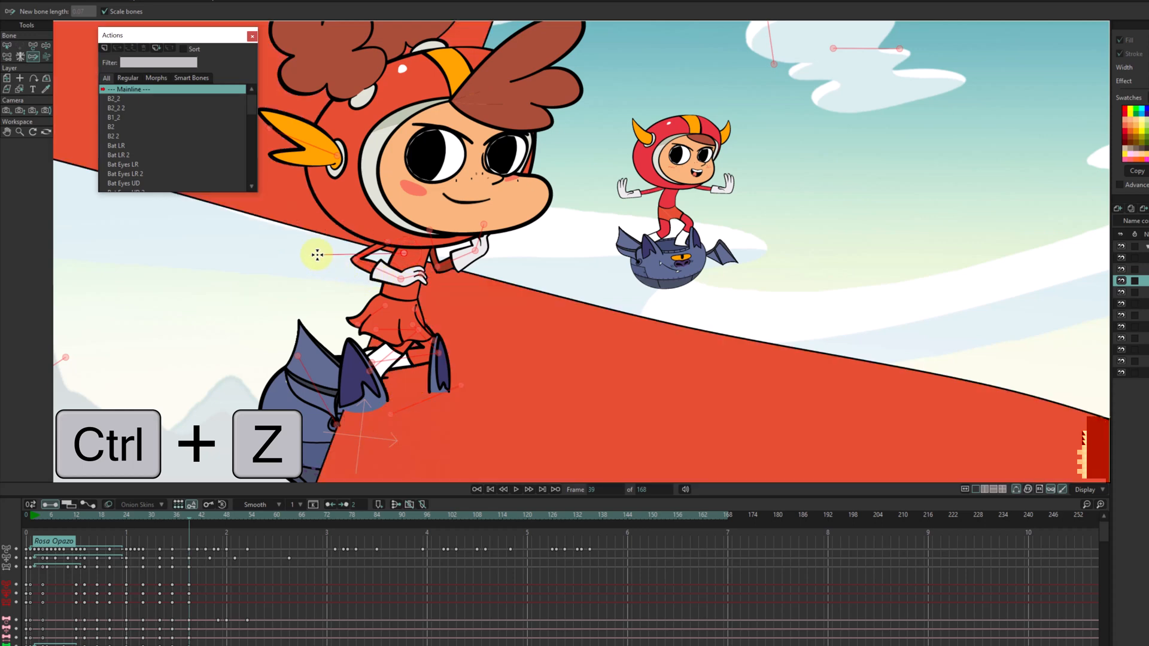
key("ctrl+z")
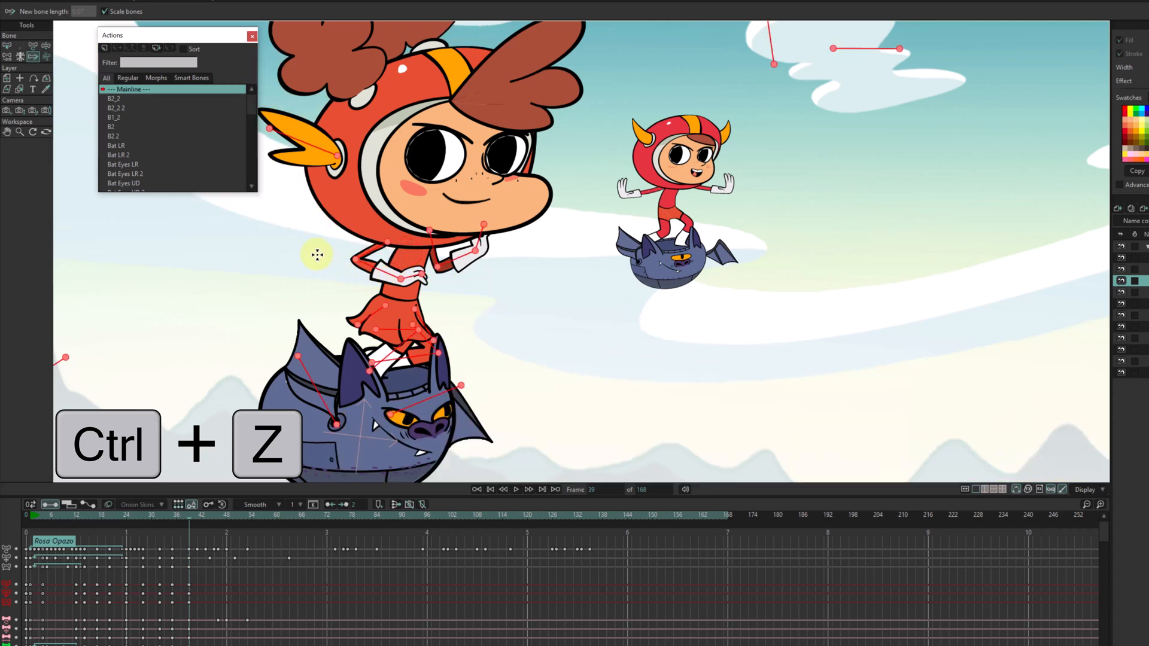
key("ctrl+shift+z")
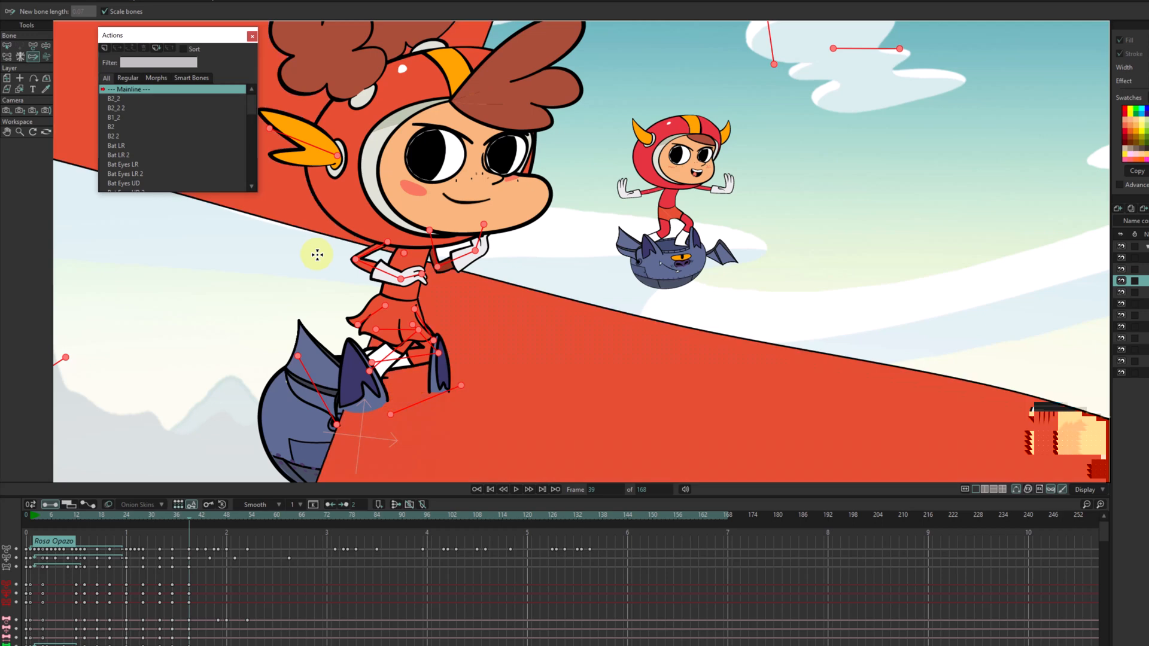
key("ctrl+z")
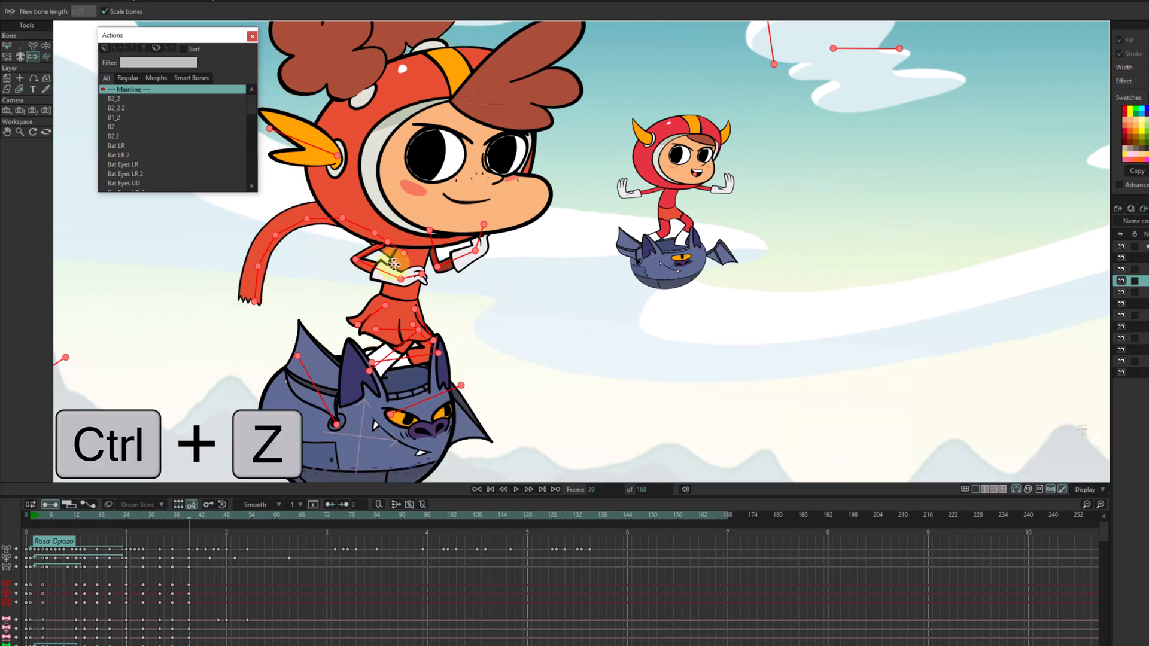
key("ctrl+z")
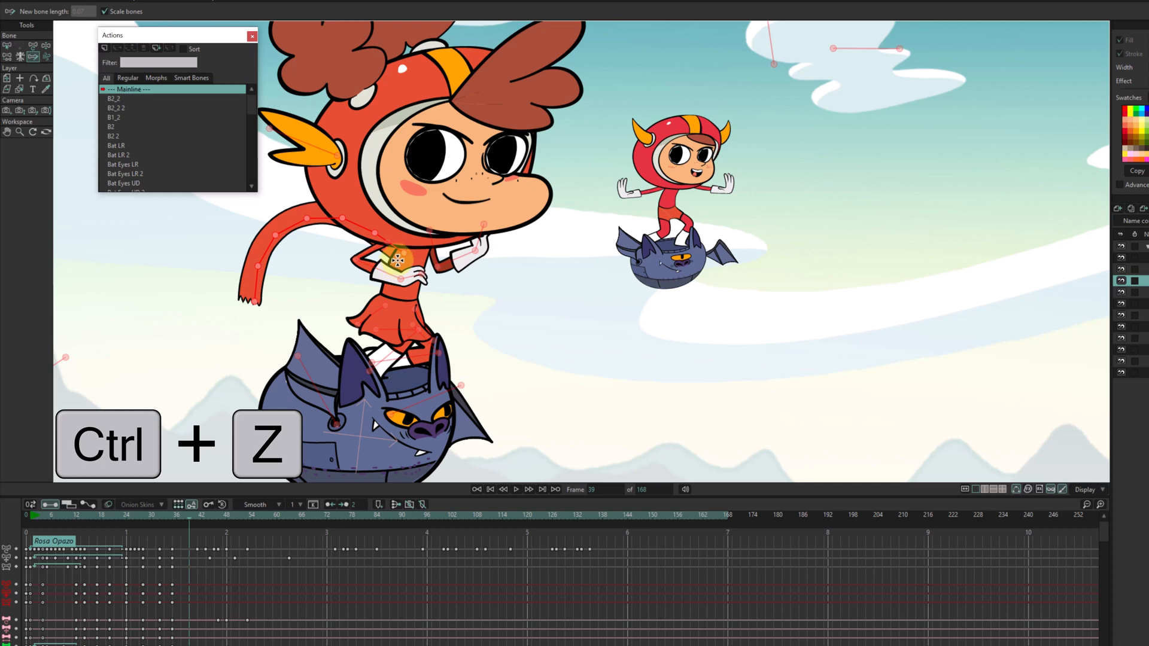
Trace the scarf from its first bone into a shallow wave at frame 39 and a rising, levelling path at frame 43.
mouse_move(405, 253)
left_mouse_down()
mouse_move(386, 268)
mouse_move(267, 243)
mouse_move(233, 257)
left_mouse_up()
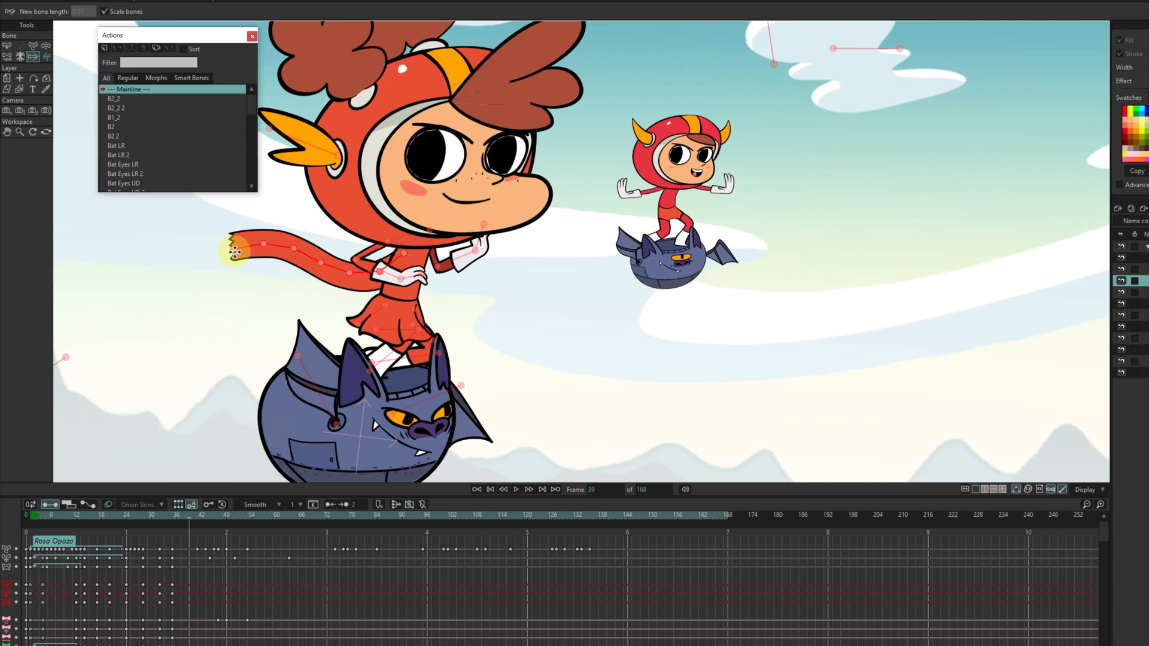
mouse_move(185, 515)
left_mouse_down()
mouse_move(174, 516)
mouse_move(206, 509)
left_mouse_up()
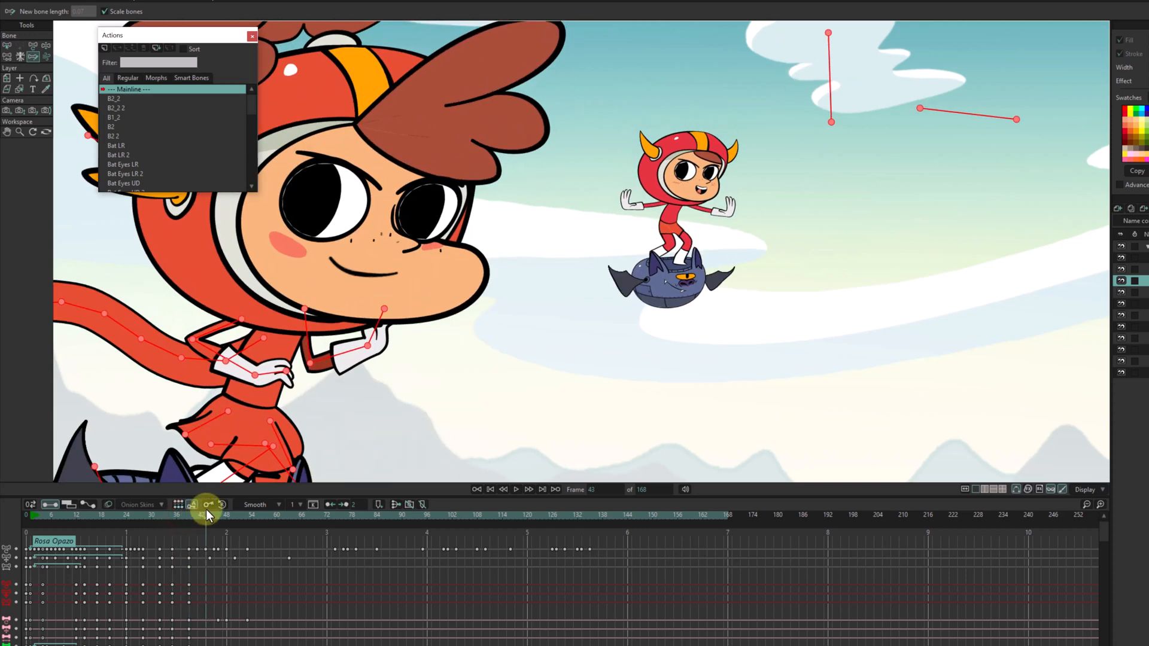
scroll(331, 287, "down", 2)
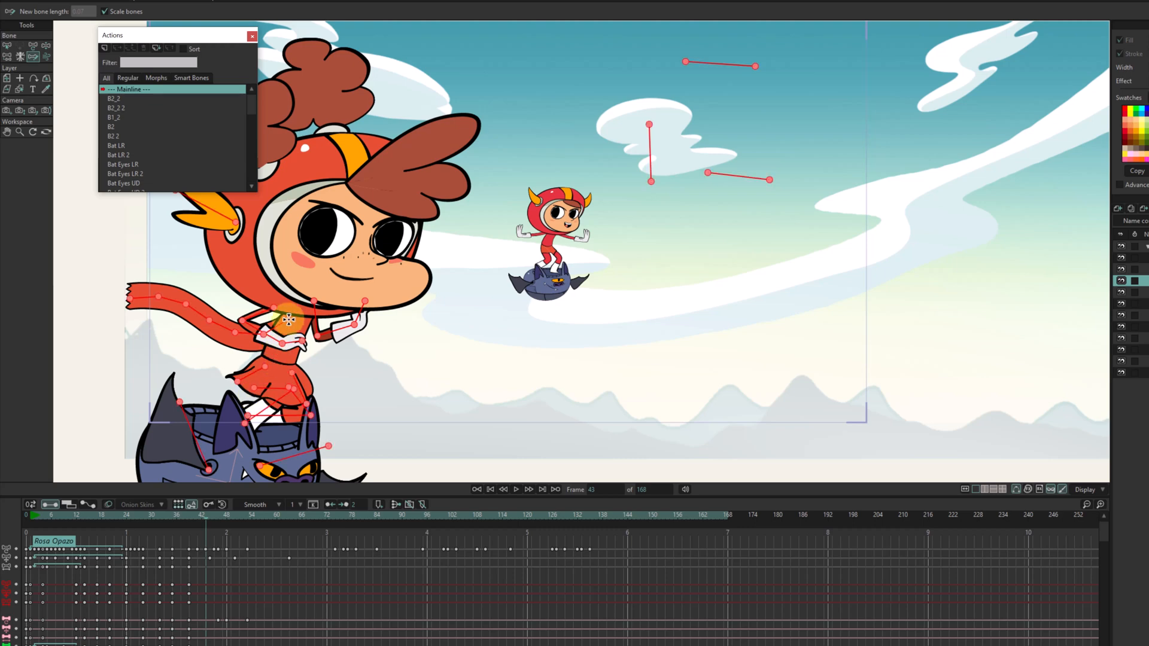
mouse_move(289, 320)
left_mouse_down()
mouse_move(263, 280)
mouse_move(192, 264)
mouse_move(132, 282)
left_mouse_up()
Pose the scarf at frame 47 by tracing from its first bone a path that dips, rises outward and drops at the tip.
left_click(211, 516)
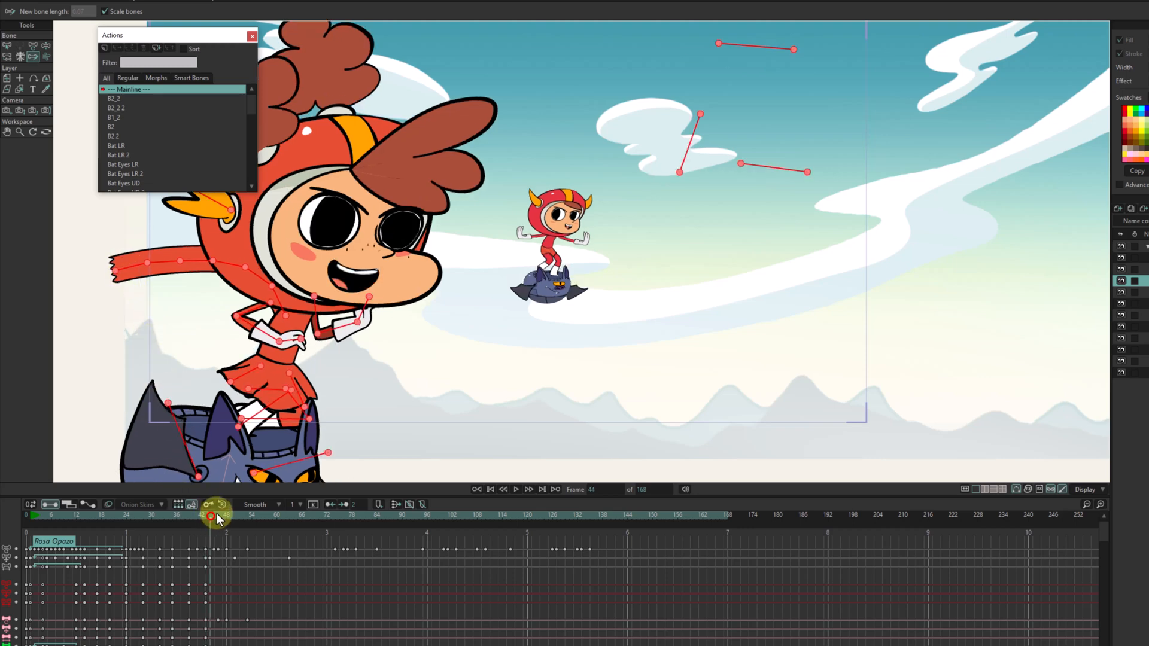
left_click_drag(211, 516, 226, 517)
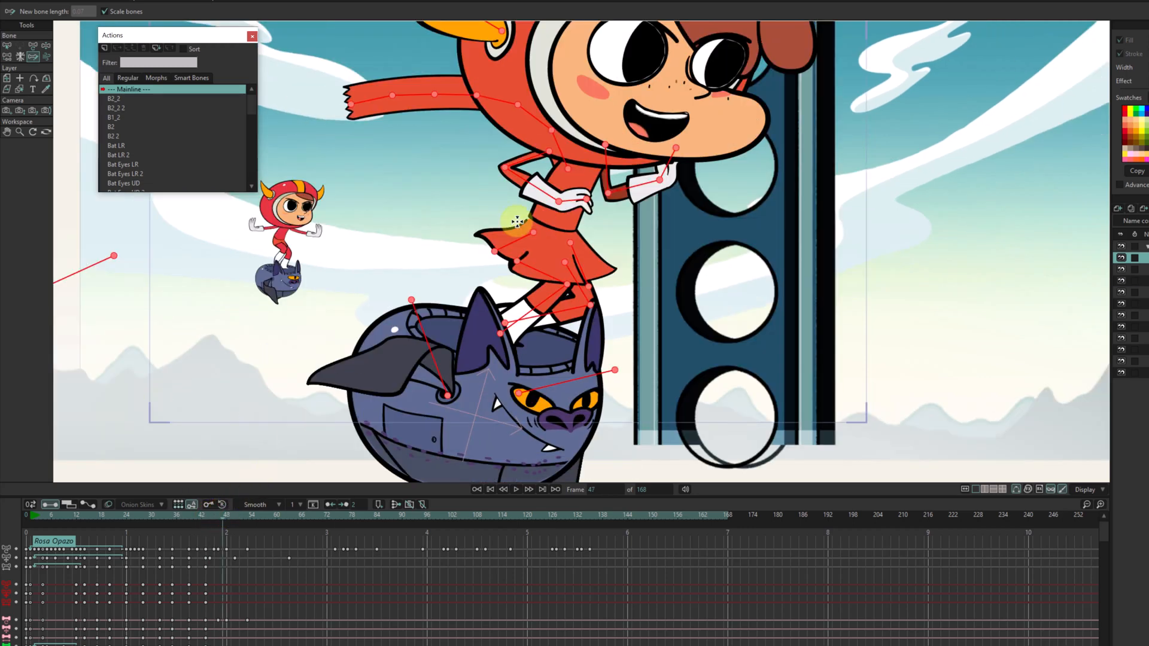
mouse_move(570, 170)
left_mouse_down()
mouse_move(526, 194)
mouse_move(382, 163)
mouse_move(332, 181)
left_mouse_up()
Pose the scarf at frame 52 by tracing from its first bone a path that slopes gently down and levels outward.
left_click(224, 516)
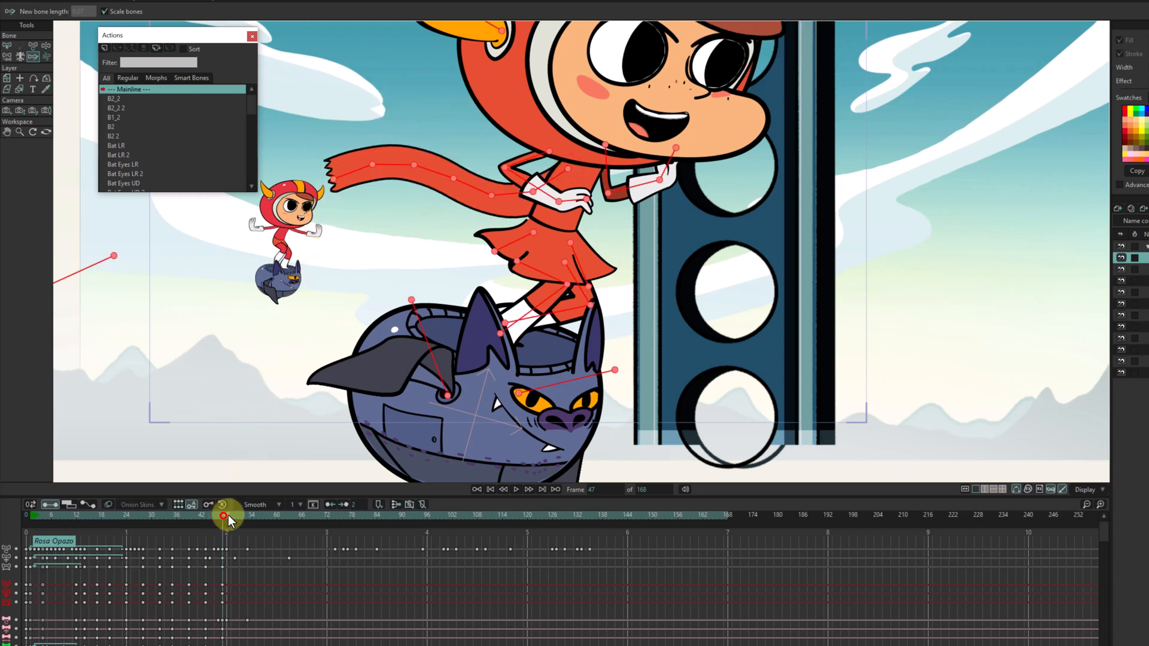
left_click_drag(227, 516, 242, 511)
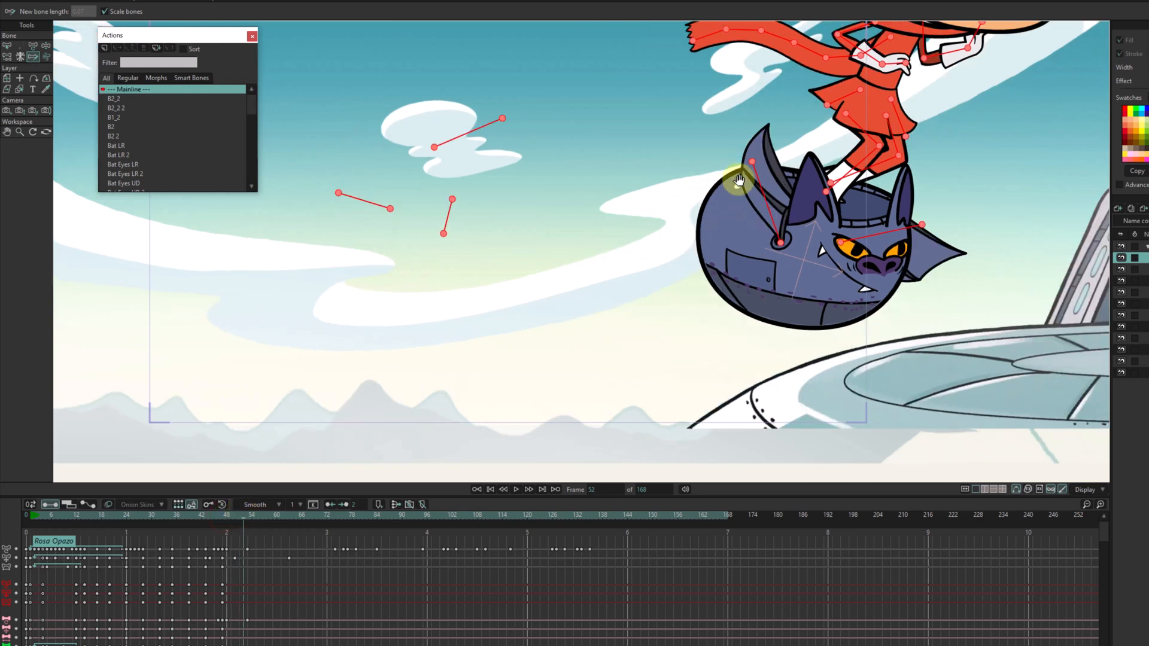
left_click_drag(739, 179, 539, 302)
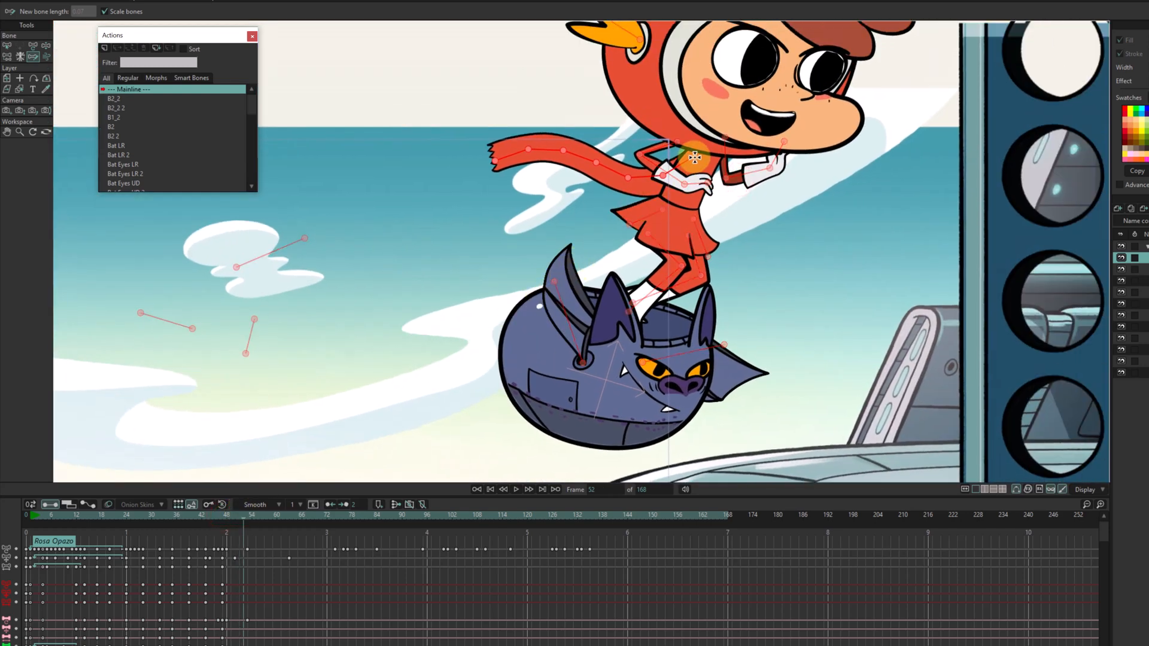
mouse_move(694, 158)
left_mouse_down()
mouse_move(589, 181)
mouse_move(476, 172)
left_mouse_up()
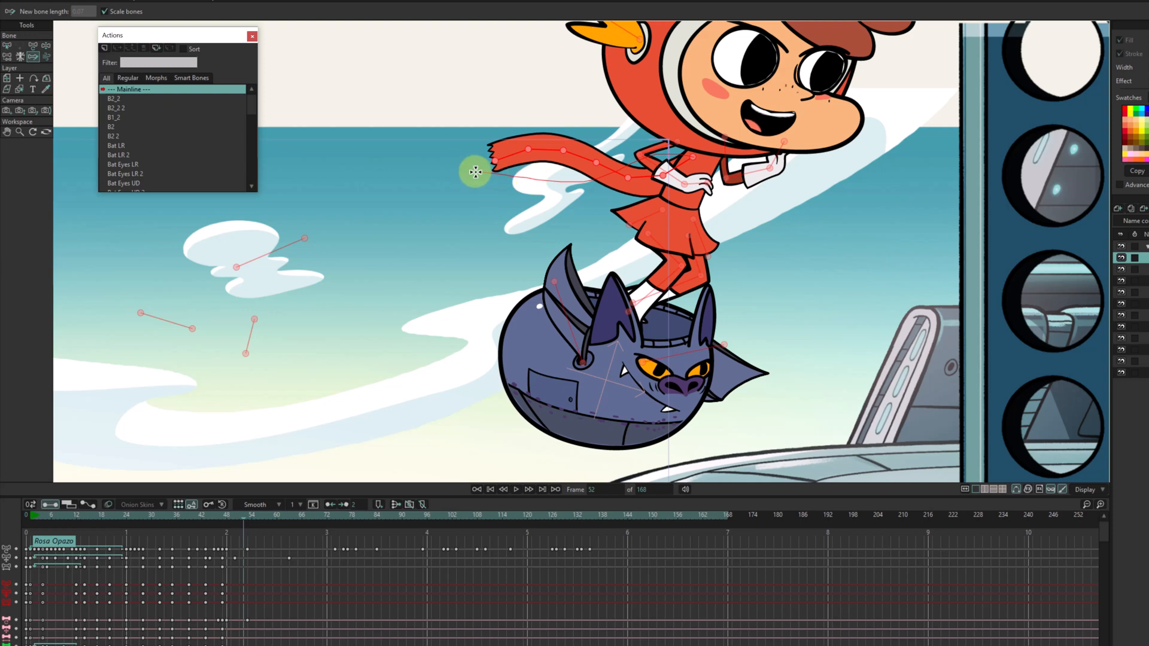
left_click_drag(623, 193, 427, 164)
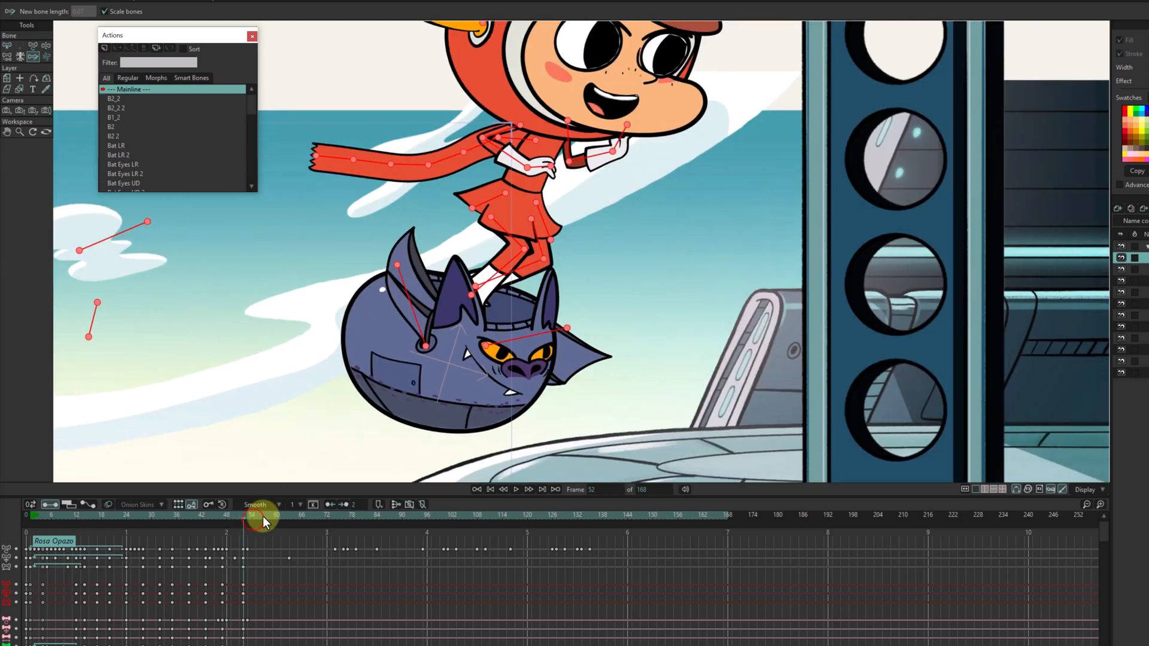
Pose the scarf at frame 60 by tracing from its first bone a path that sags and curls up at the tip.
mouse_move(264, 516)
left_mouse_down()
mouse_move(221, 520)
mouse_move(271, 503)
mouse_move(222, 513)
mouse_move(260, 501)
mouse_move(278, 515)
left_mouse_up()
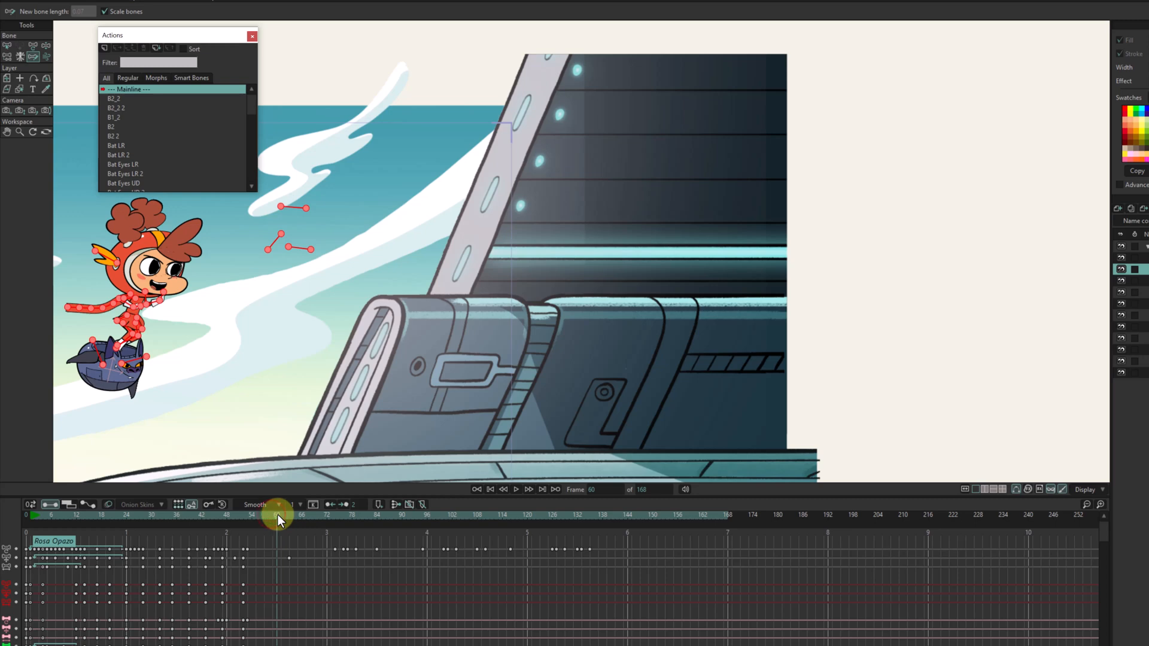
left_click_drag(266, 388, 539, 295)
scroll(539, 296, "up", 1)
scroll(540, 296, "up", 2)
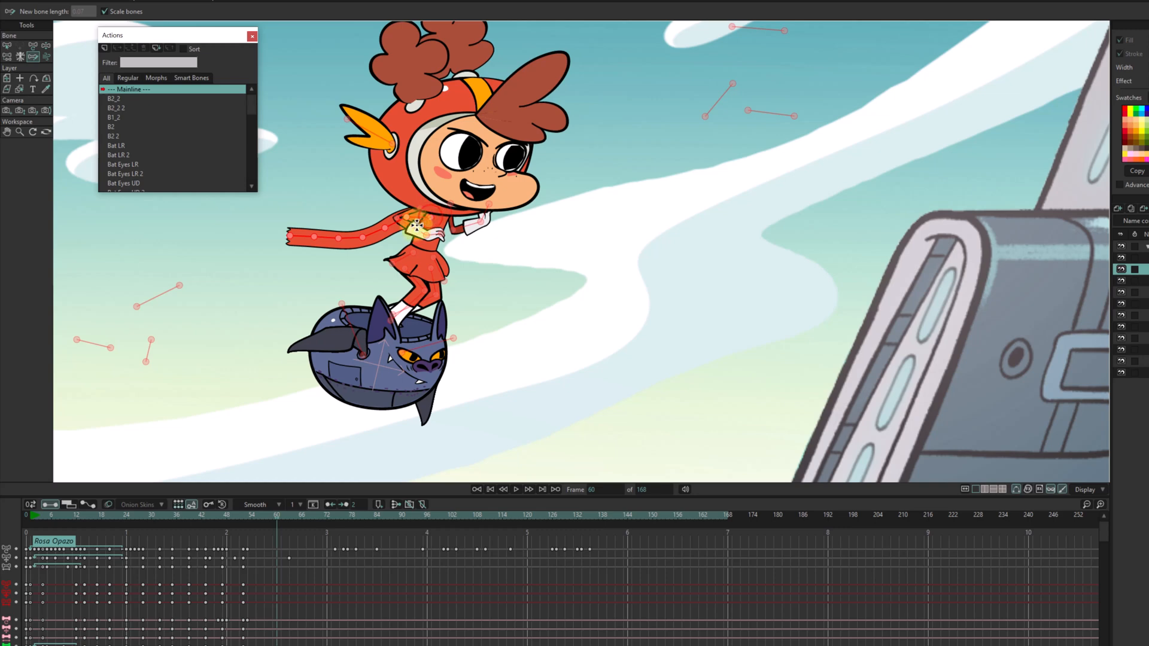
left_click_drag(314, 219, 300, 205)
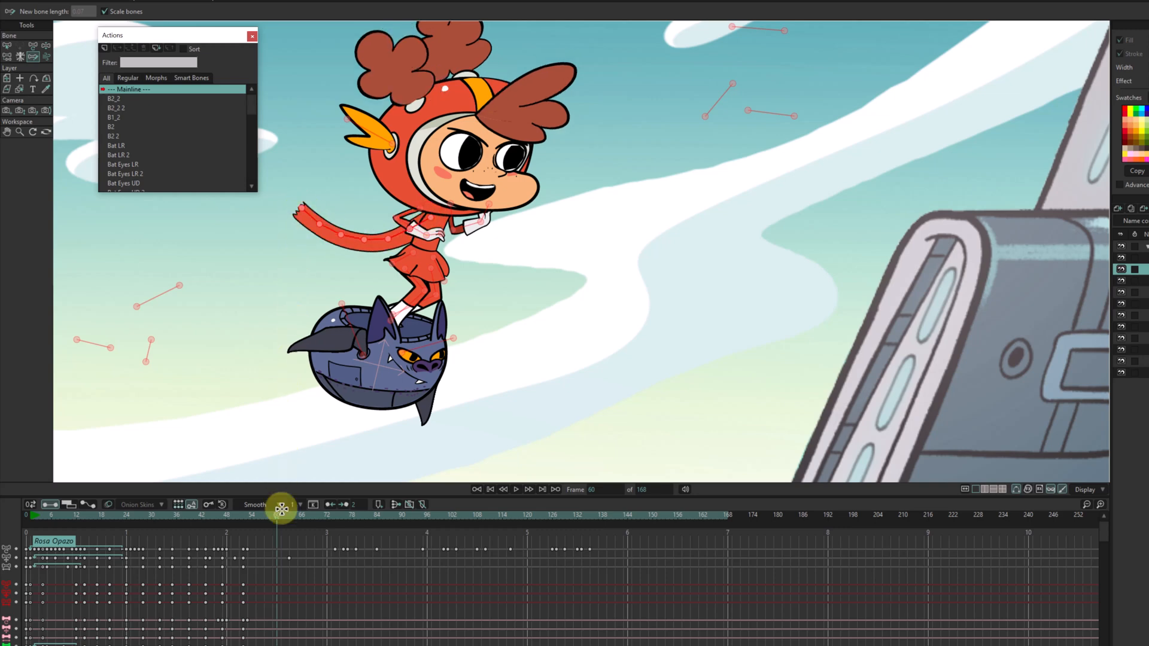
Trace the scarf from its first bone into a low outward arch at frame 63 and a higher arch drooping at the tip at frame 66.
left_click_drag(280, 515, 290, 512)
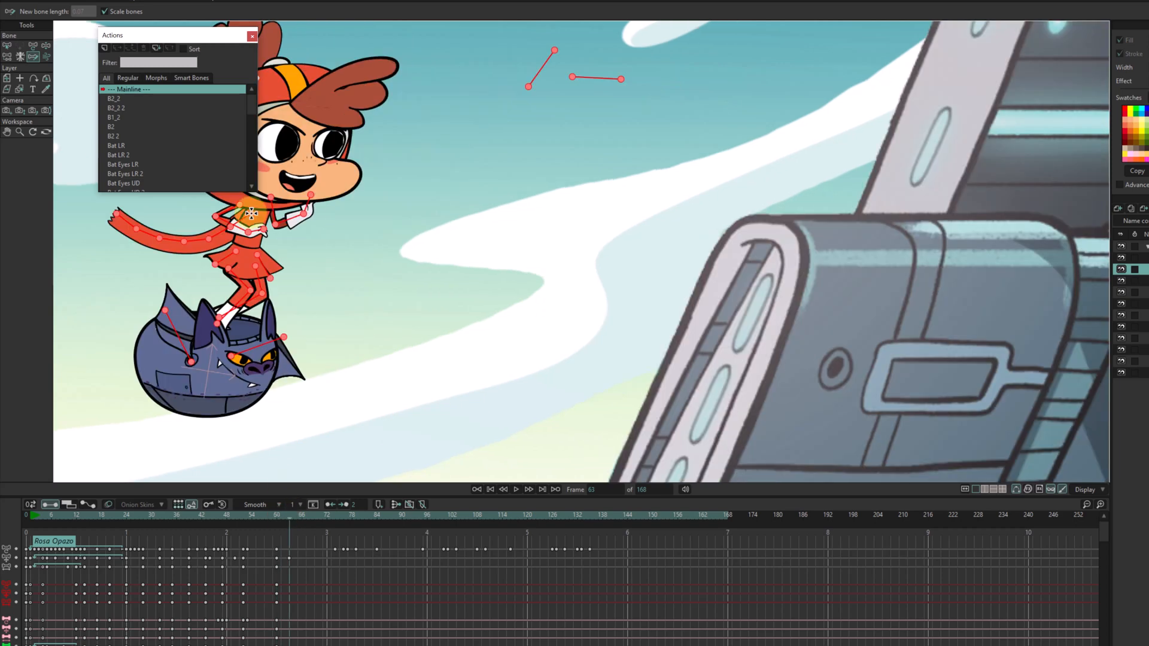
mouse_move(252, 211)
left_mouse_down()
mouse_move(211, 222)
mouse_move(173, 201)
left_mouse_up()
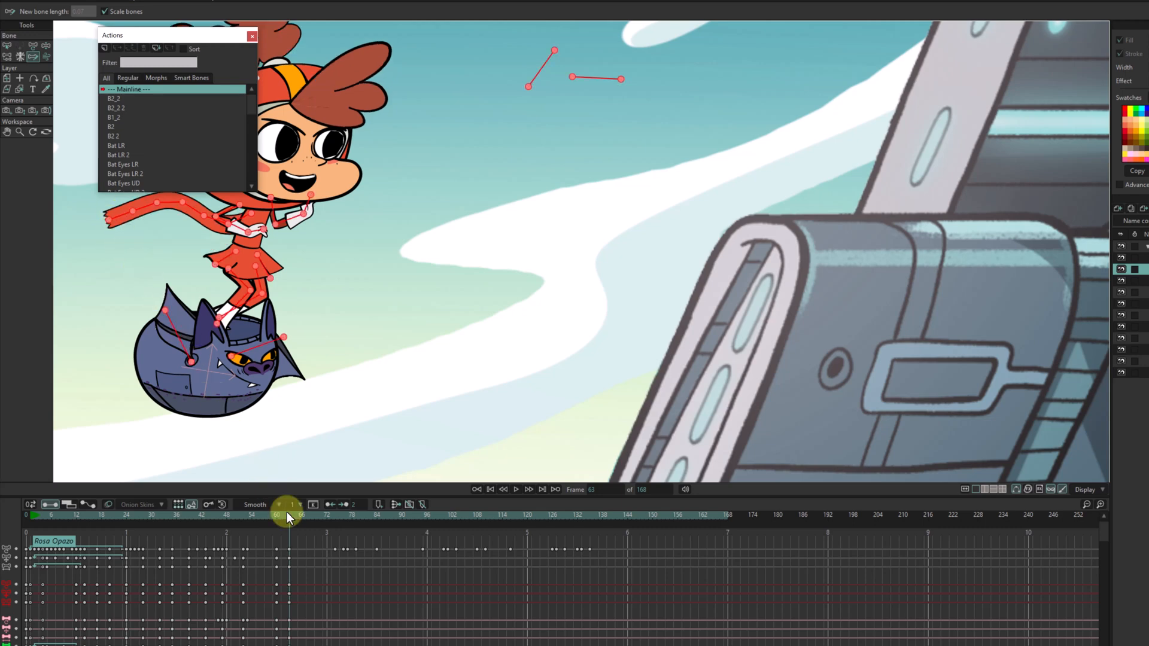
left_click_drag(286, 512, 301, 513)
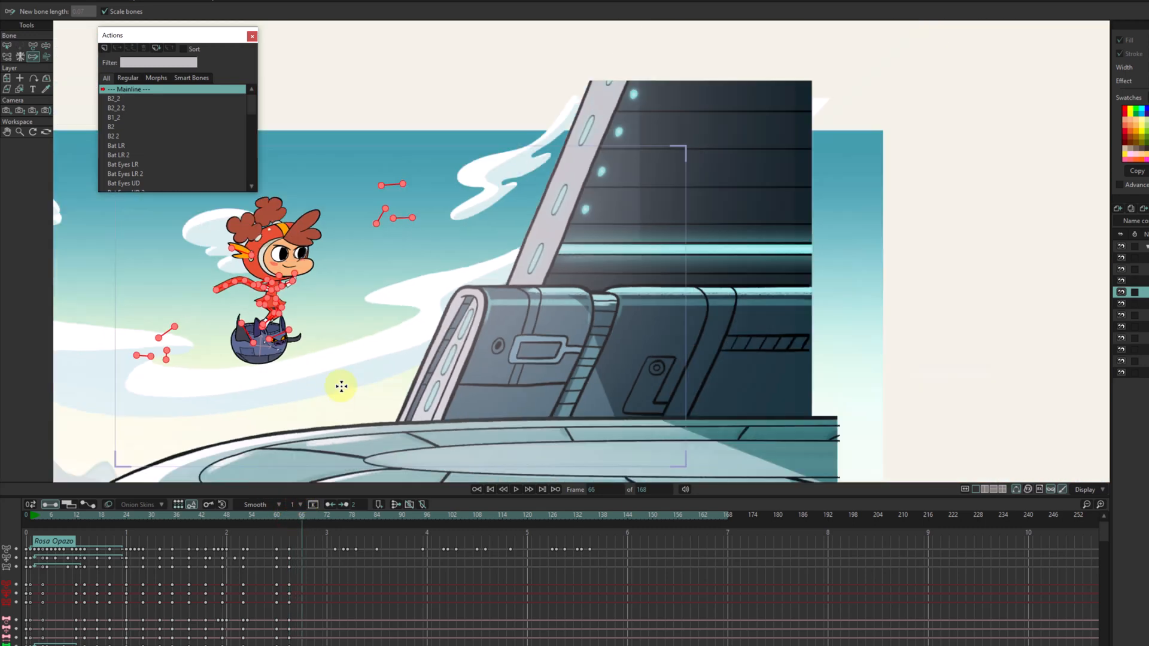
scroll(341, 386, "up", 6)
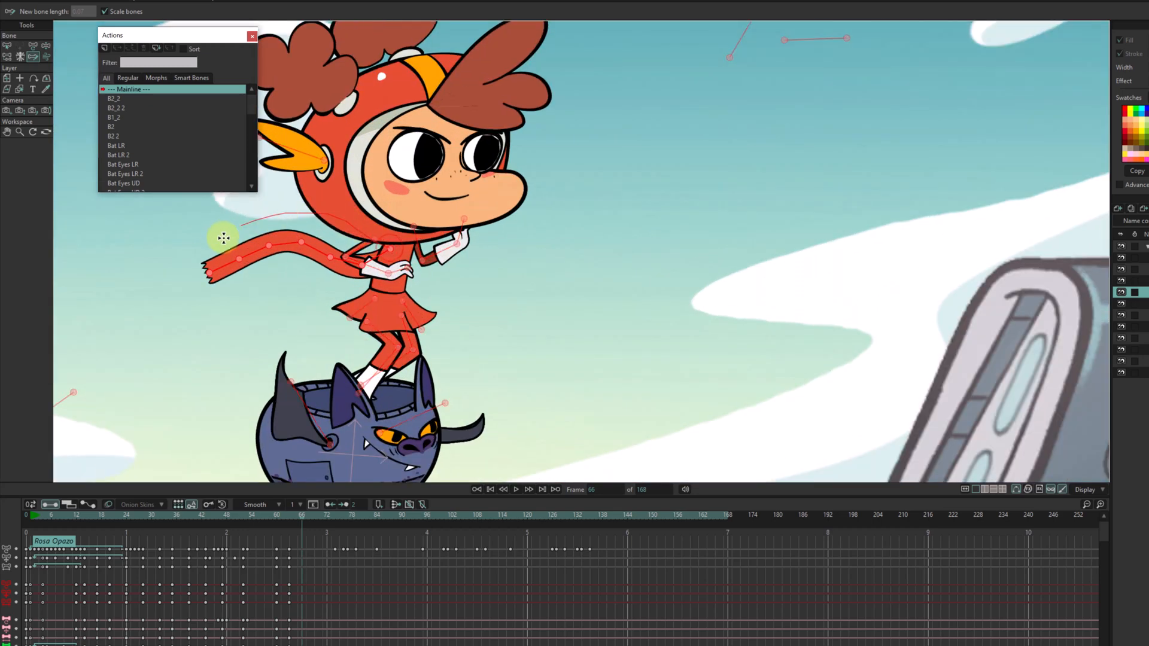
left_click_drag(209, 259, 213, 265)
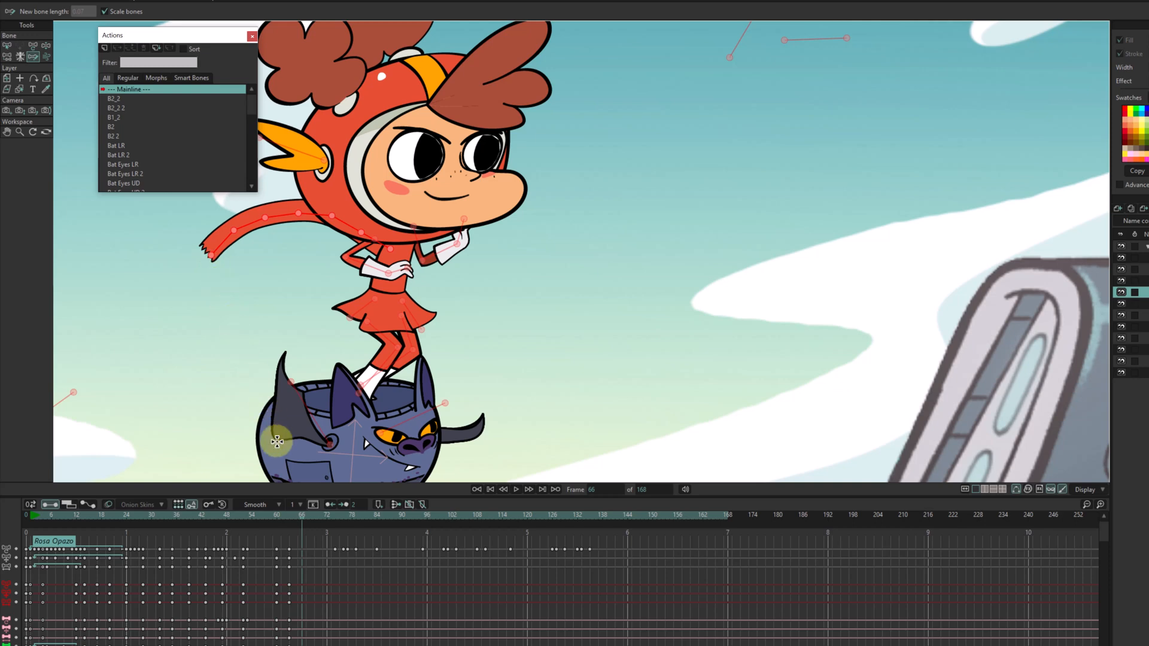
Scrub through the remaining frames, return to frame 0 and play the animation to review the scarf's motion.
left_click_drag(304, 517, 317, 515)
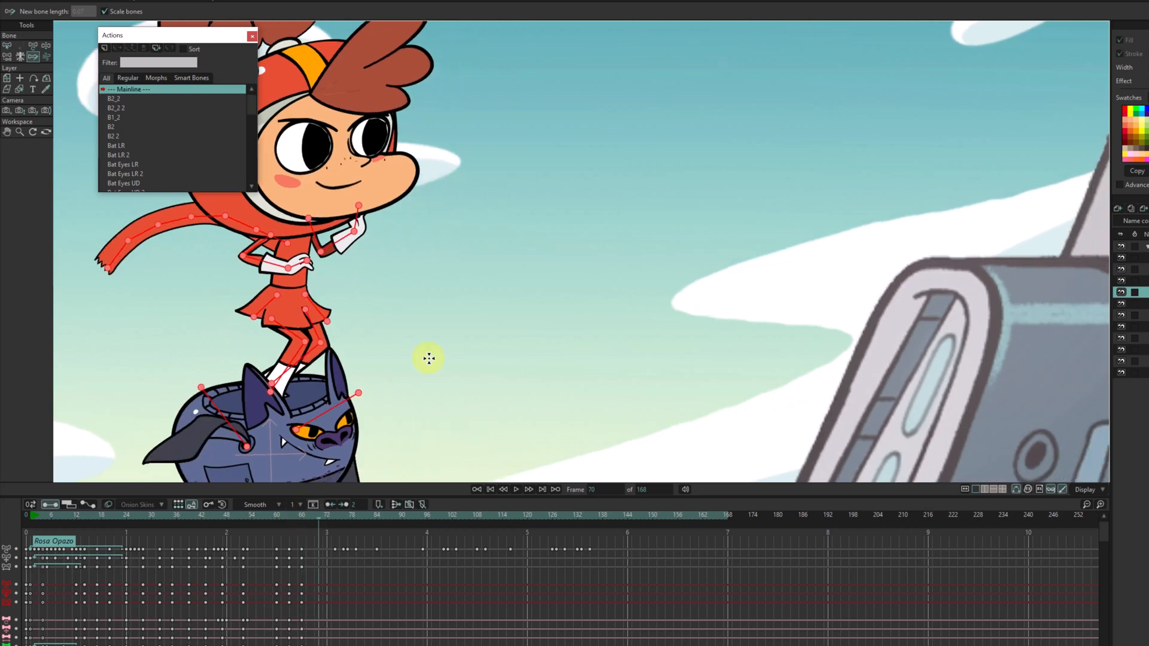
scroll(429, 358, "down", 5)
scroll(430, 337, "down", 3)
scroll(406, 282, "up", 5)
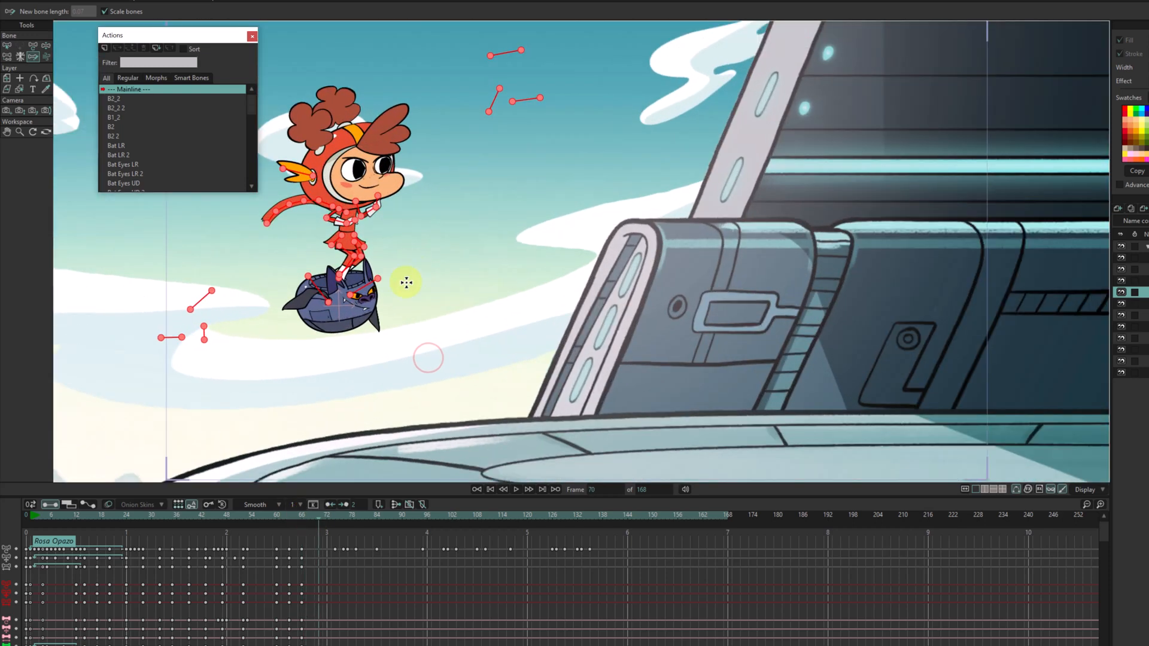
left_click_drag(314, 519, 503, 507)
left_click_drag(602, 514, 29, 517)
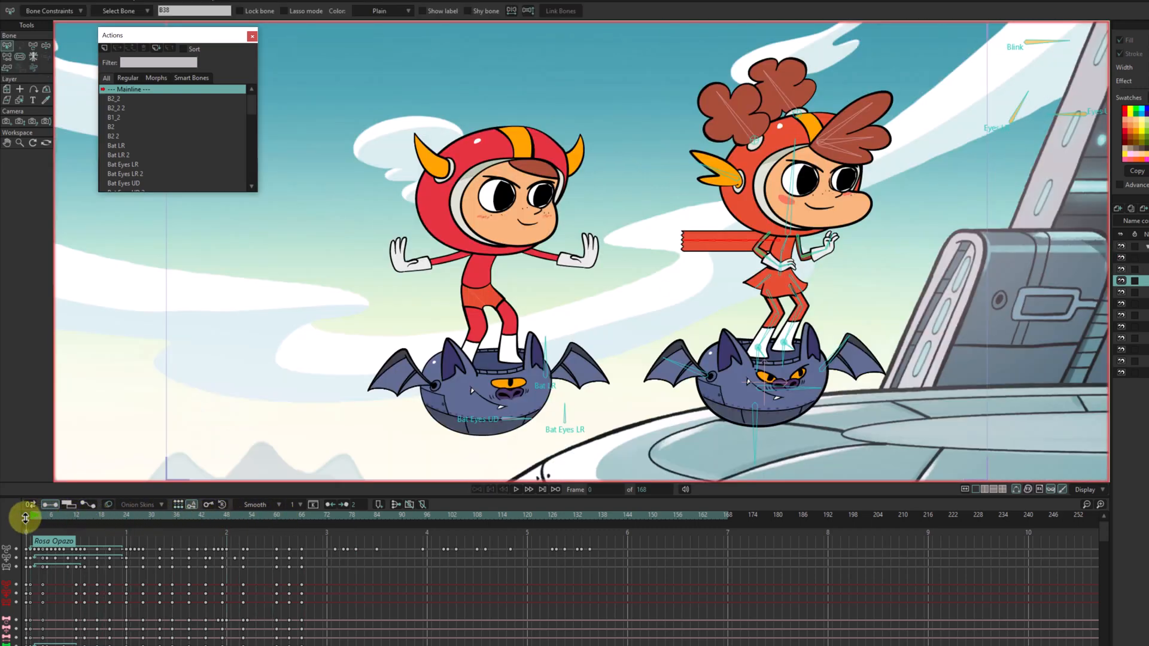
key("space")
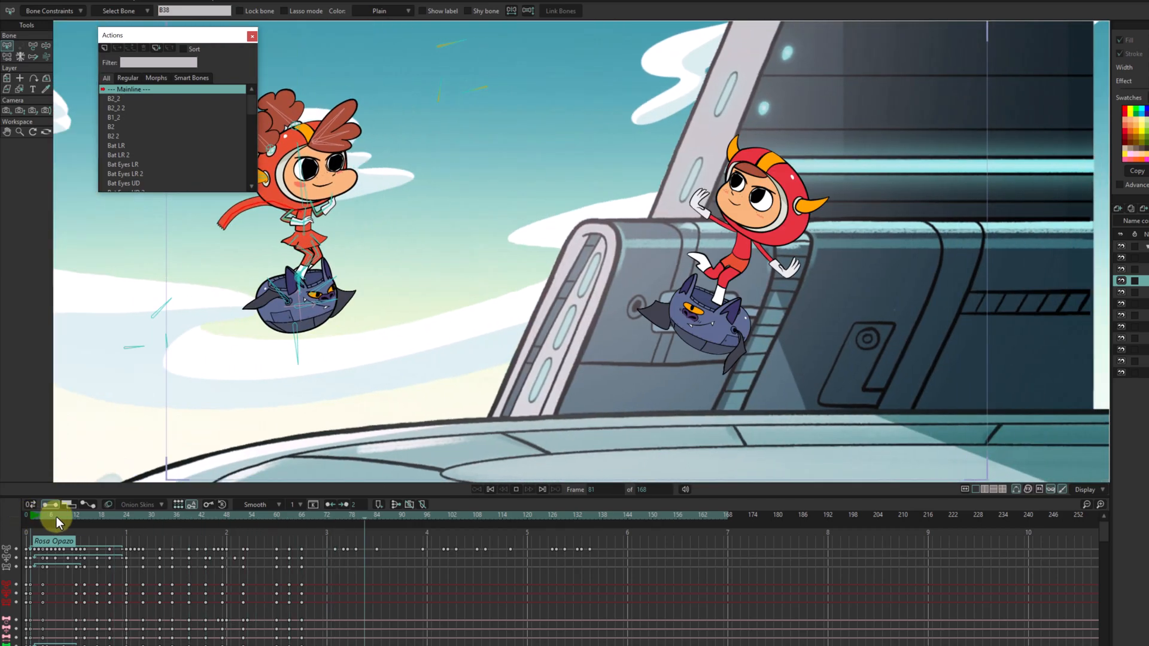
Set the animation's end frame to 70 and play back the range with the finished scarf poses.
left_click_drag(110, 515, 303, 512)
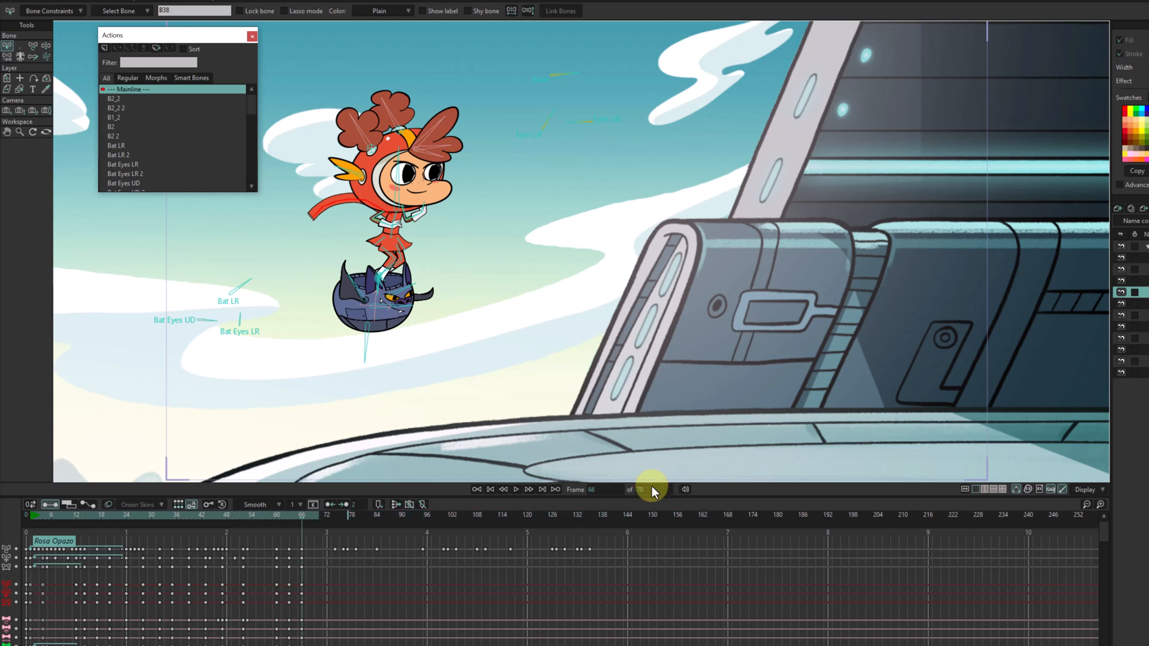
key("space")
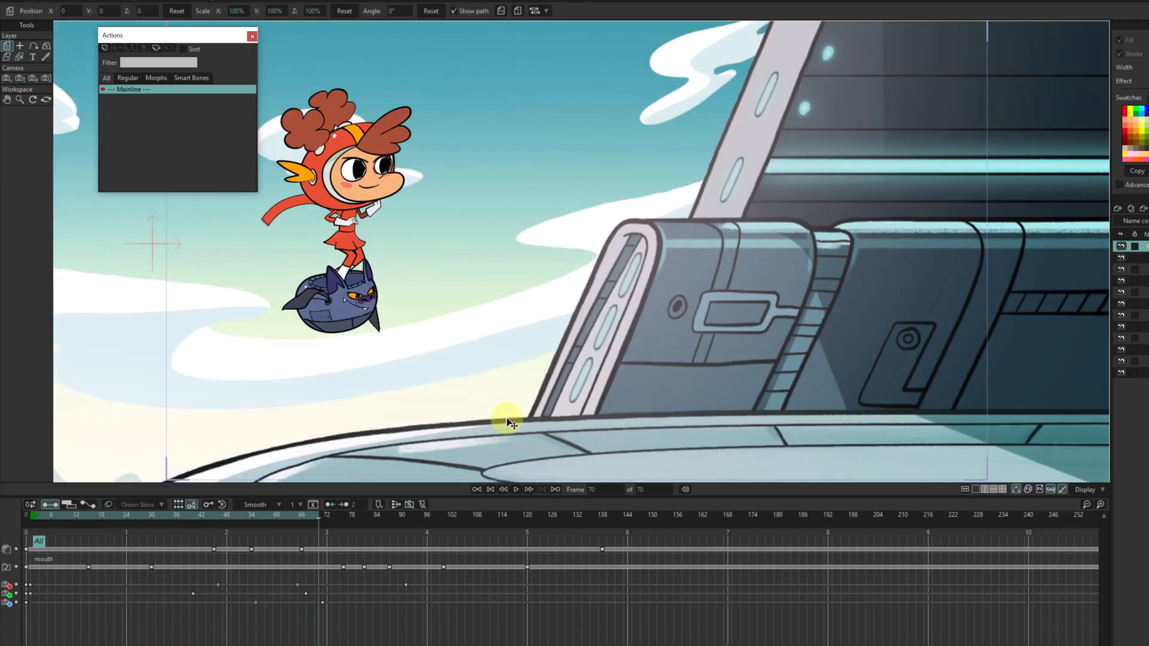
key("space")
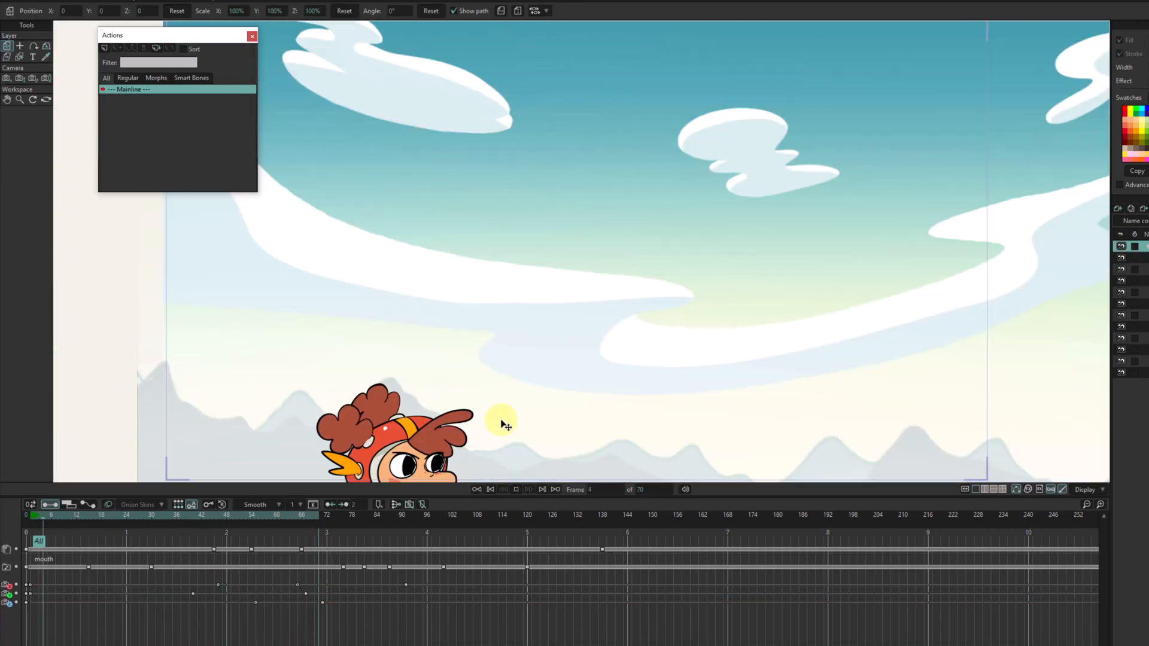